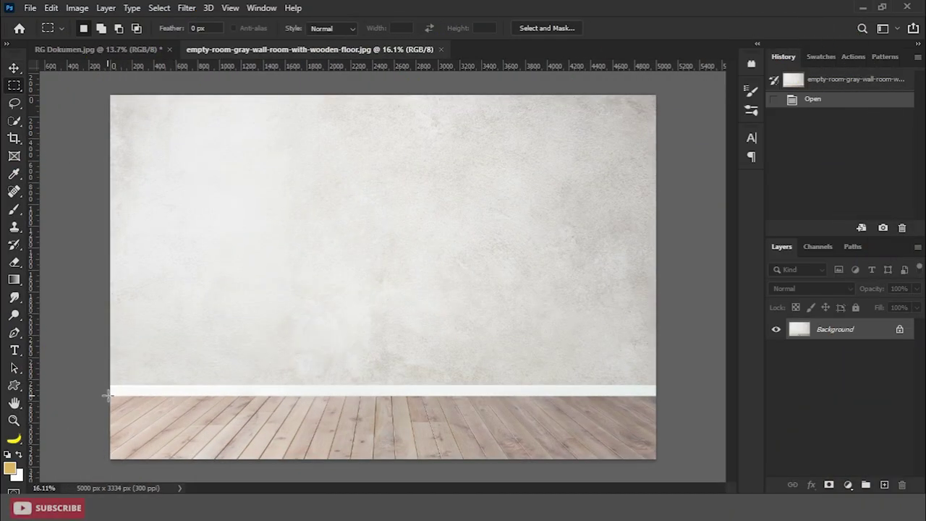
Select the wooden floor strip of the room photo and copy it to its own layer.
left_click_drag(107, 394, 660, 465)
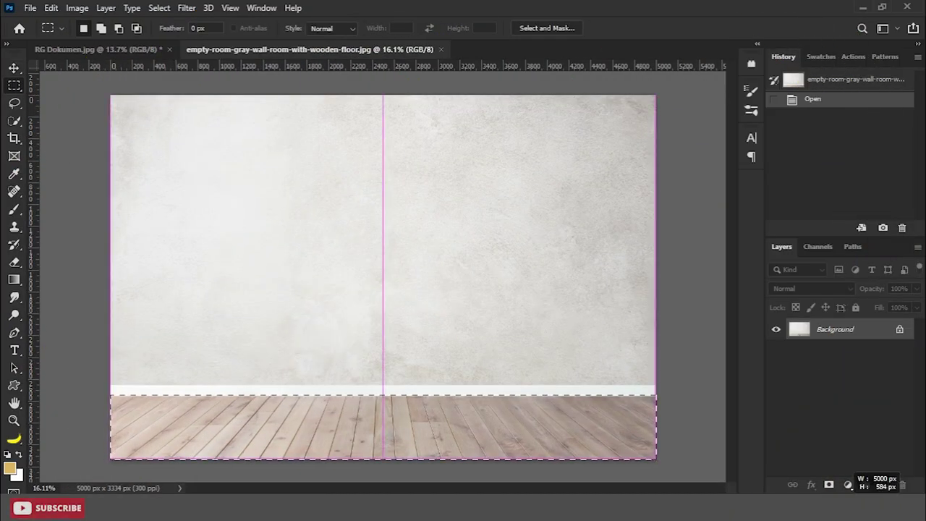
scroll(426, 420, "up", 5)
key("Down")
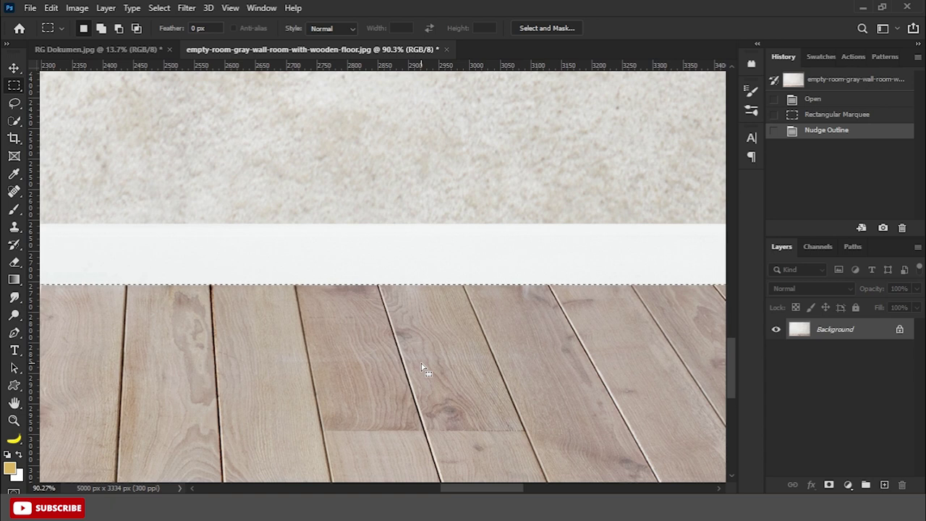
scroll(421, 363, "down", 5)
key("ctrl+j")
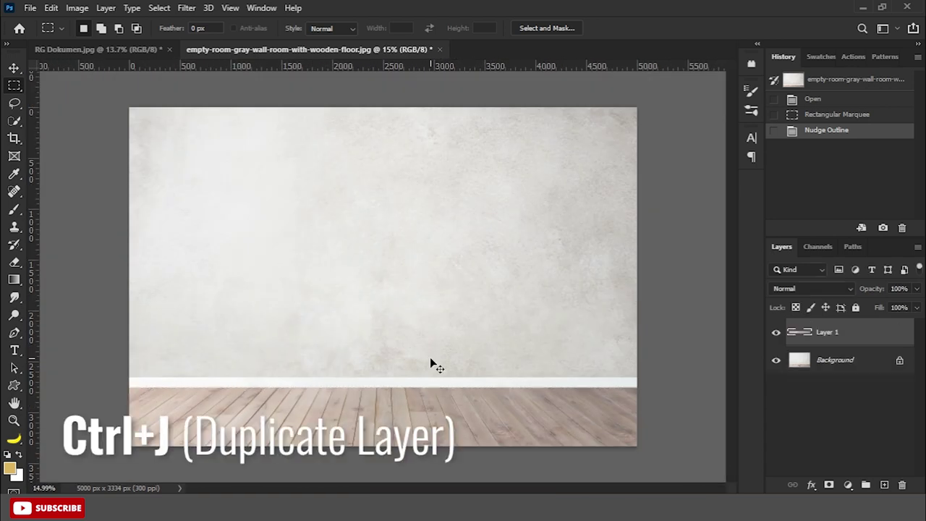
Delete the Background, move the floor layer into RG Dokumen, close the room photo unsaved, and stretch the floor taller.
key("v")
left_click(839, 360)
key("Delete")
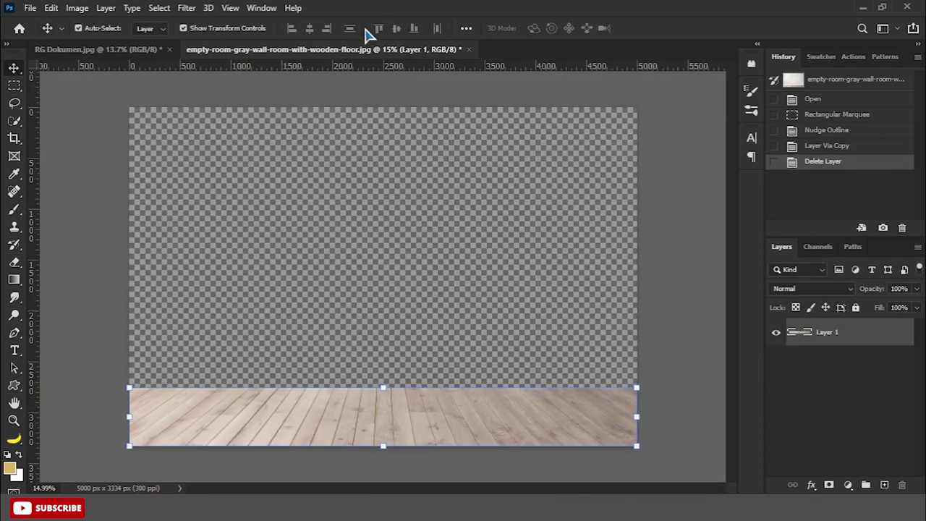
left_click_drag(290, 49, 108, 265)
mouse_move(833, 335)
left_mouse_down()
mouse_move(398, 194)
mouse_move(434, 404)
left_mouse_up()
left_click(489, 266)
left_click(449, 196)
left_click_drag(384, 372, 393, 336)
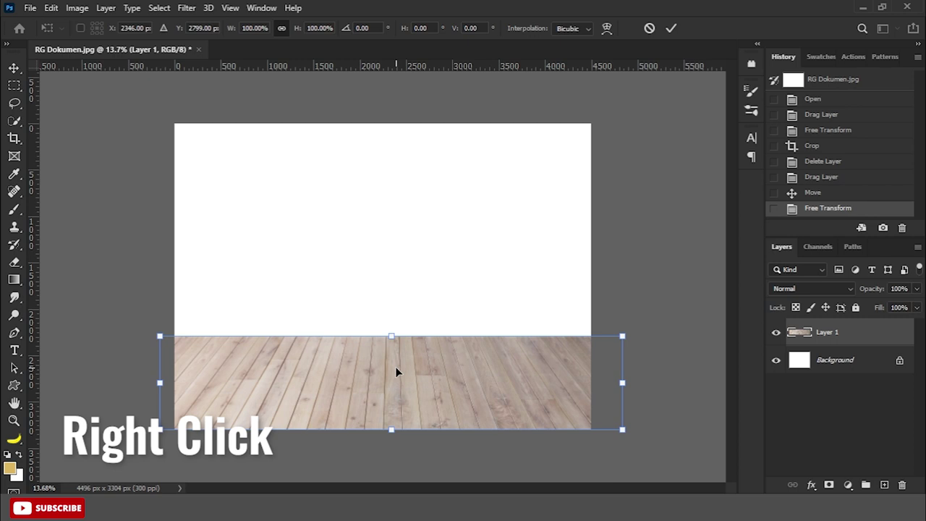
Widen the floor's bottom edge twice with a Perspective transform.
right_click(395, 366)
left_click(432, 190)
scroll(384, 277, "down", 2)
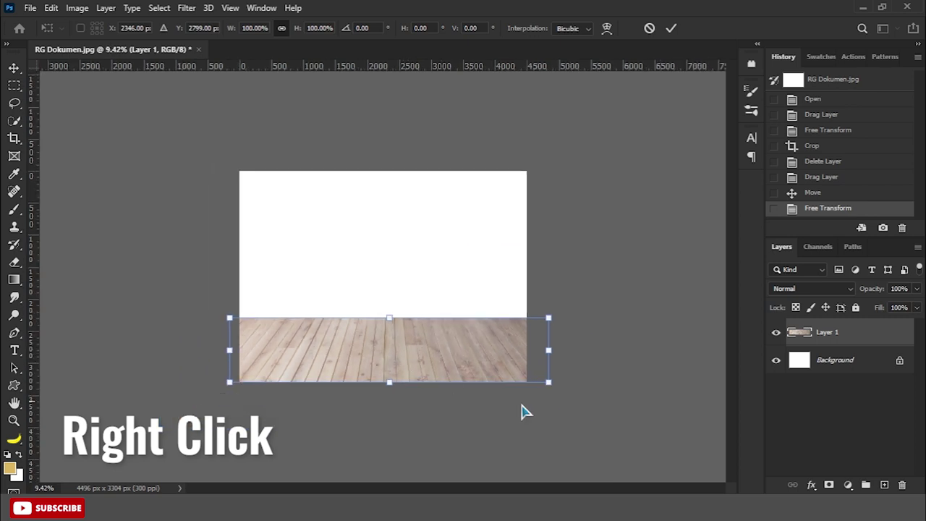
left_click_drag(549, 382, 623, 382)
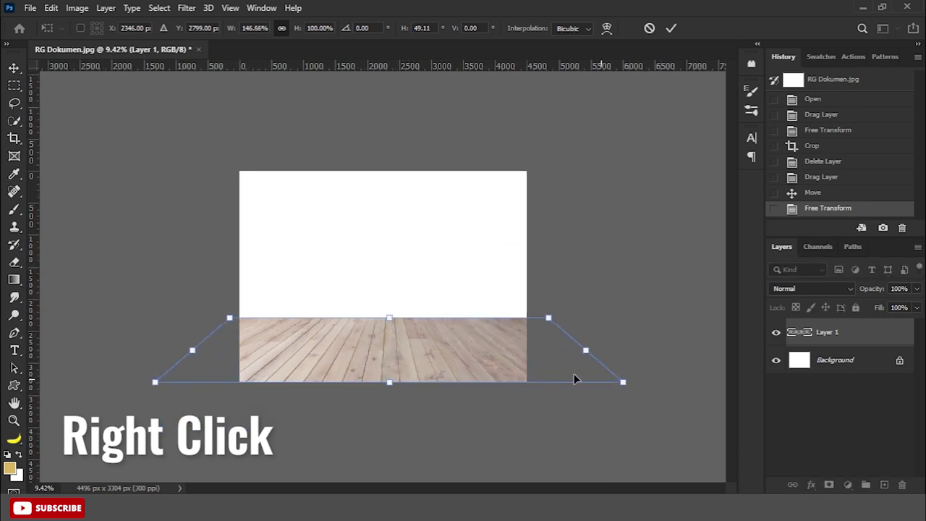
key("Return")
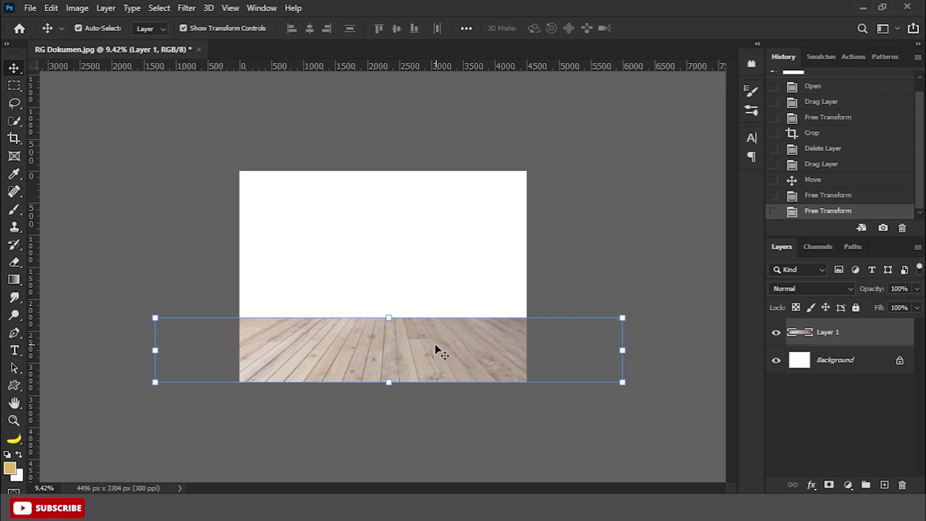
right_click(437, 350)
left_click(463, 171)
left_click_drag(623, 382, 653, 382)
key("Return")
Stretch the floor wider, crop it to the canvas edges, and nudge it into place.
key("ctrl+t")
left_click_drag(653, 351, 689, 349)
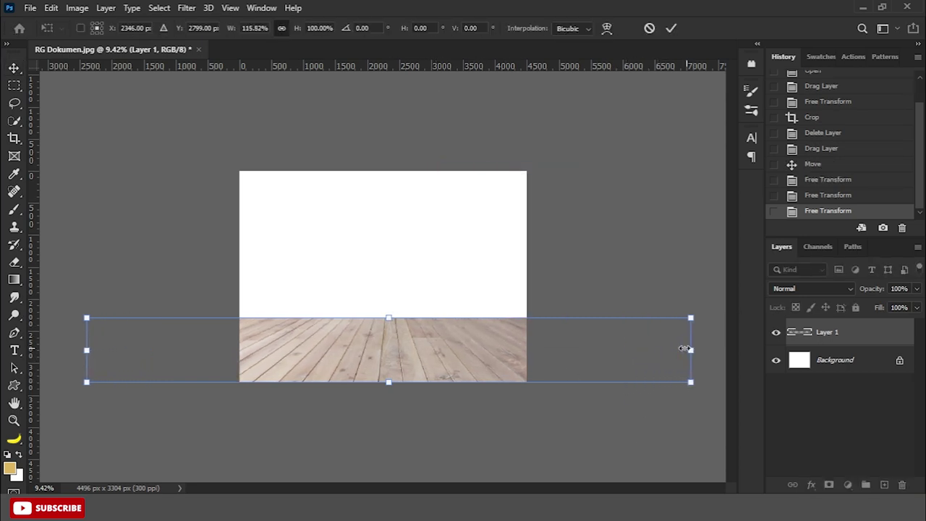
key("Return")
key("c")
key("Return")
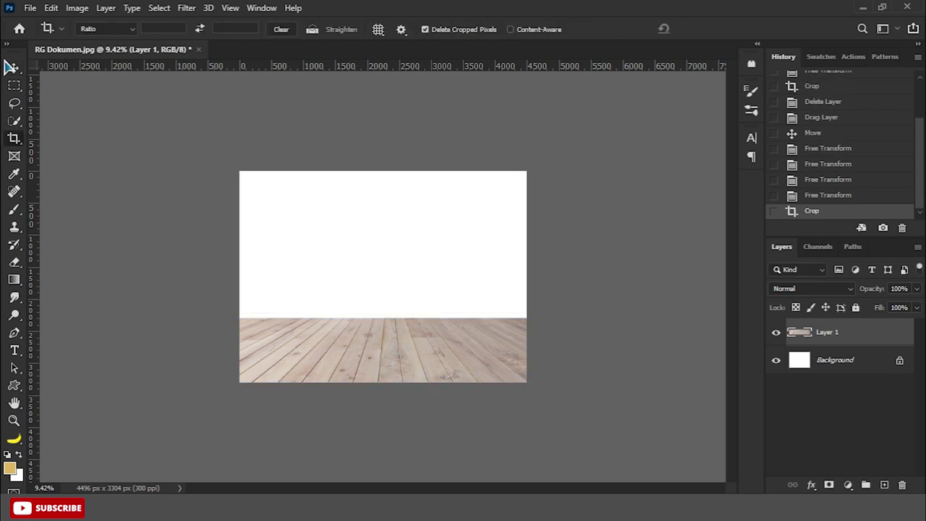
left_click(12, 67)
key("Down")
left_click(621, 337)
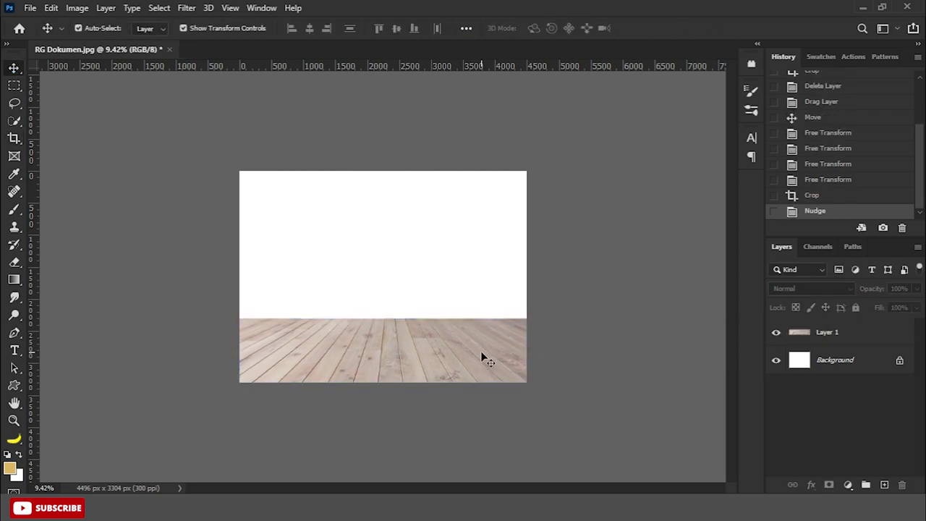
Open PngItem_484757.png in a floating window.
key("ctrl+plus")
left_click(600, 383)
mouse_move(368, 48)
left_mouse_down()
mouse_move(336, 289)
mouse_move(463, 242)
left_mouse_up()
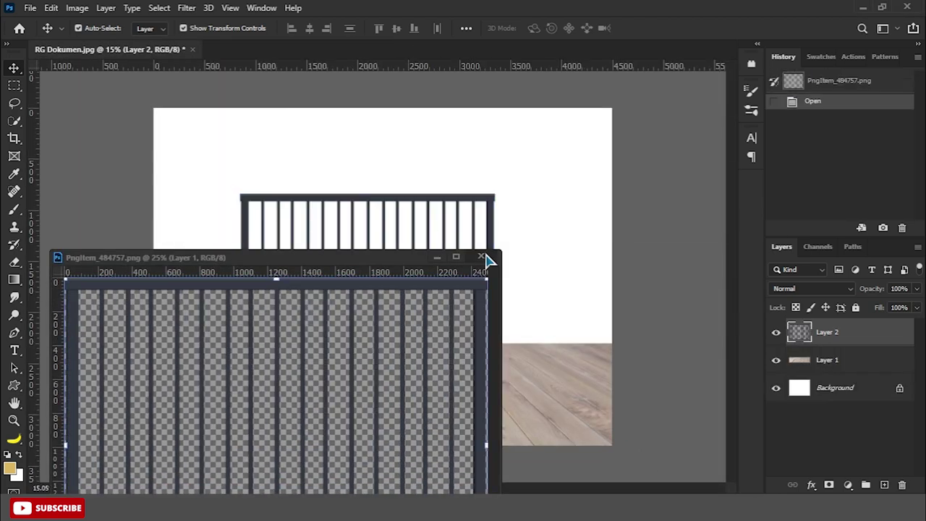
Darken the fence's shadows with a Levels adjustment.
left_click(488, 257)
key("ctrl+l")
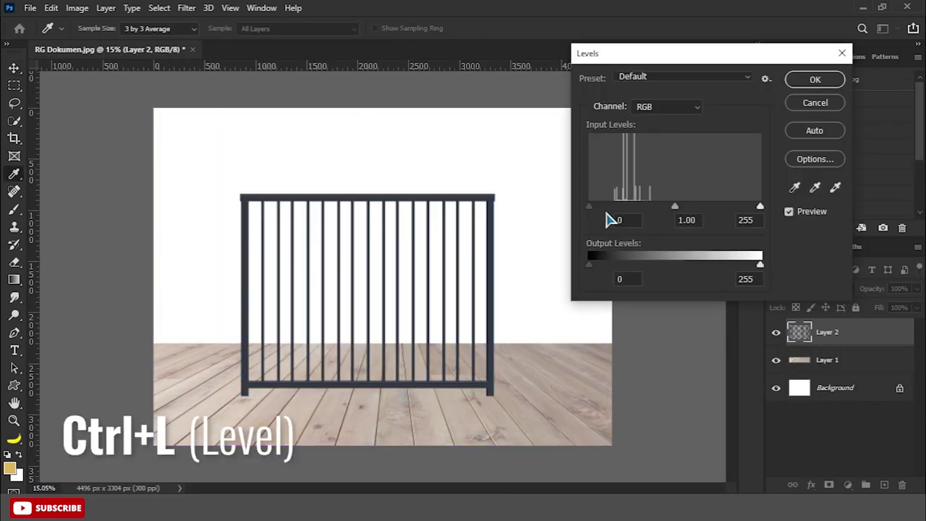
left_click_drag(589, 206, 607, 208)
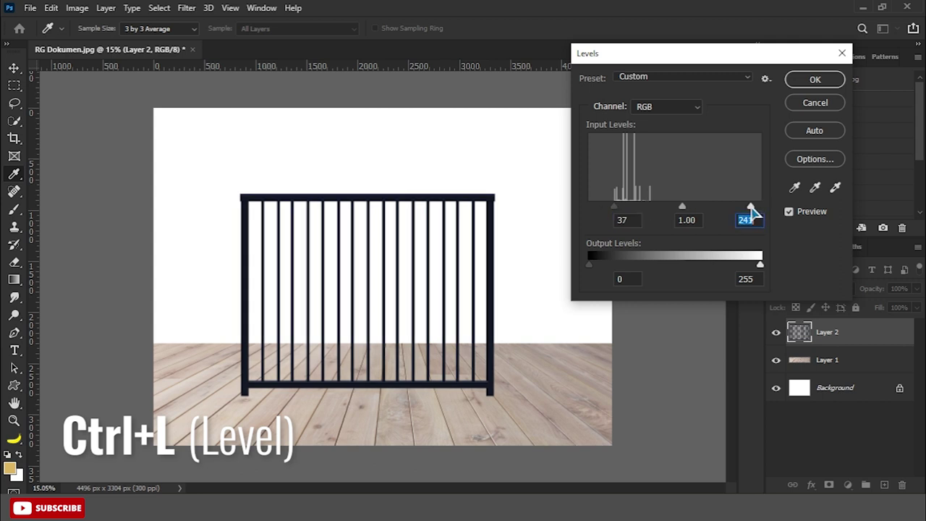
left_click(813, 81)
Shrink the fence and place it at the floor's left edge.
key("v")
mouse_move(498, 193)
left_mouse_down()
mouse_move(424, 213)
mouse_move(325, 275)
mouse_move(256, 287)
mouse_move(306, 244)
mouse_move(302, 263)
mouse_move(292, 262)
left_mouse_up()
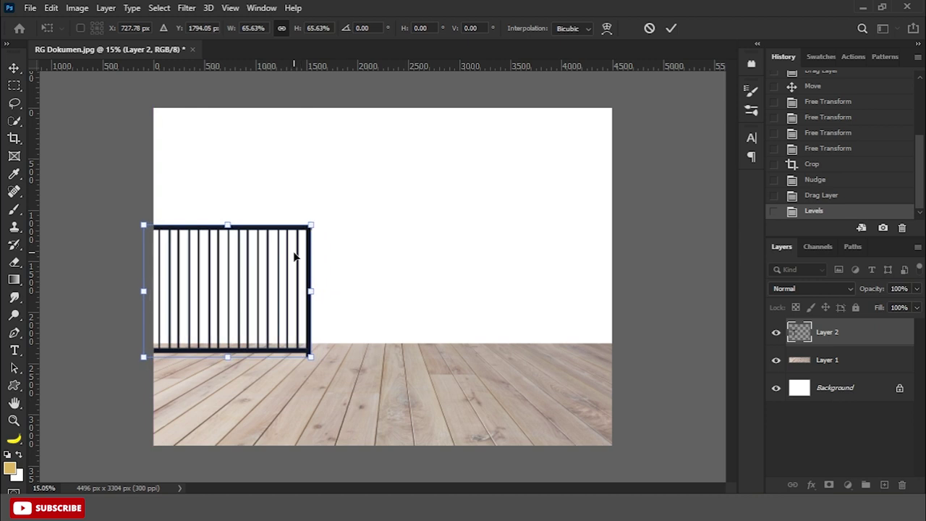
key("Return")
left_click_drag(243, 237, 243, 254)
key("Return")
key("ctrl+minus")
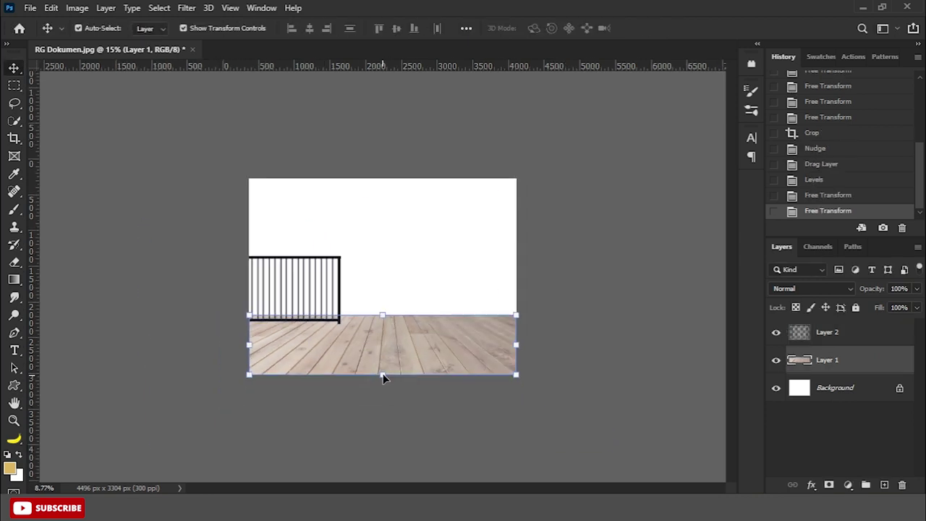
Lower the floor by about 144 px and settle the fence onto it.
left_click_drag(421, 340, 420, 350)
left_click(311, 277)
mouse_move(340, 269)
left_mouse_down()
mouse_move(340, 278)
mouse_move(291, 267)
left_mouse_up()
key("ctrl+plus")
key("Return")
key("ctrl+t")
key("Return")
Duplicate the fence, flip the copy horizontally, and place it at the floor's right edge.
key("ctrl+j")
key("ctrl+t")
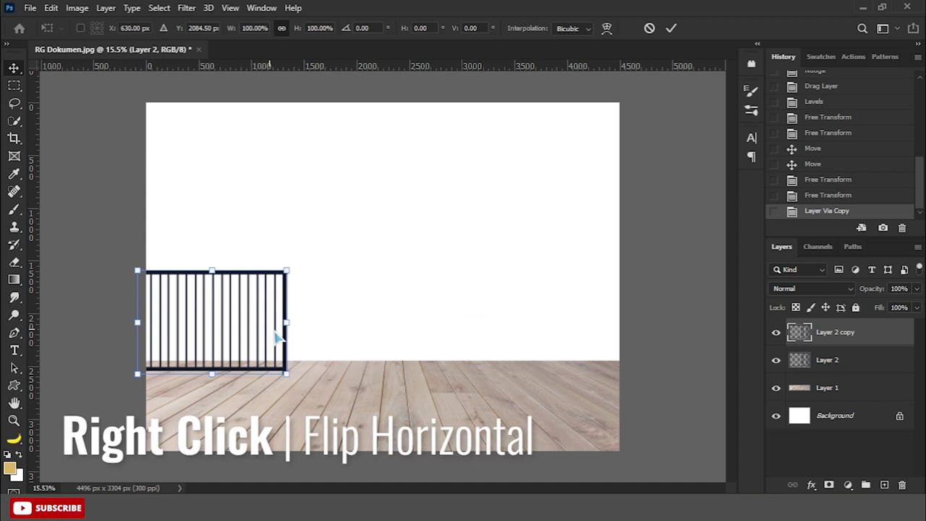
right_click(275, 306)
left_click(277, 307)
mouse_move(278, 305)
left_mouse_down()
mouse_move(600, 308)
mouse_move(592, 277)
left_mouse_up()
key("Return")
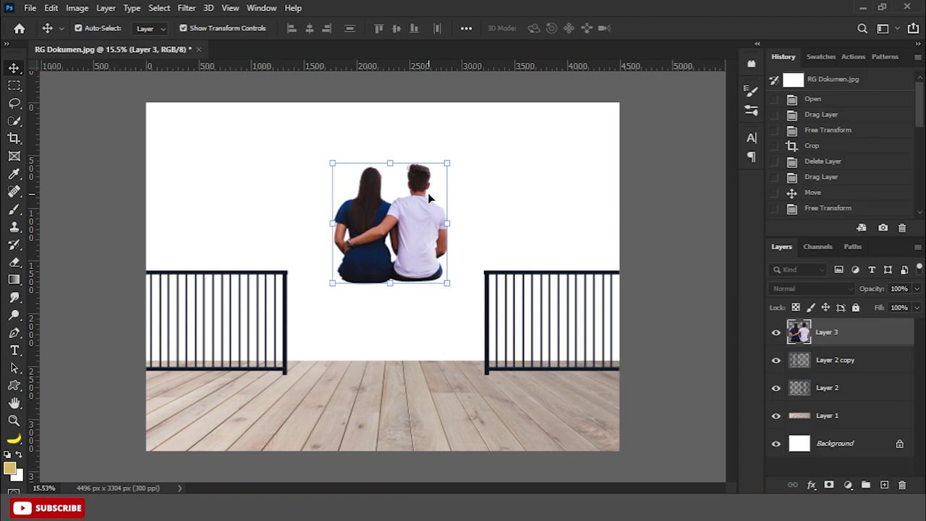
Move the couple down onto the floor and scale it down.
mouse_move(428, 193)
left_mouse_down()
mouse_move(420, 288)
mouse_move(425, 278)
mouse_move(406, 314)
left_mouse_up()
key("ctrl+t")
key("Return")
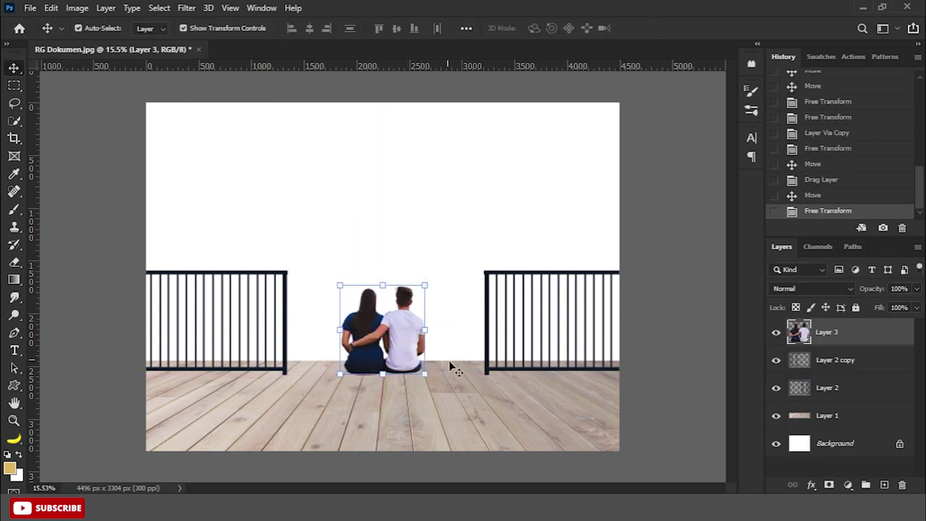
Lower the floor's top edge slightly.
left_click(390, 374)
key("Down")
left_click_drag(382, 362, 384, 359)
key("Return")
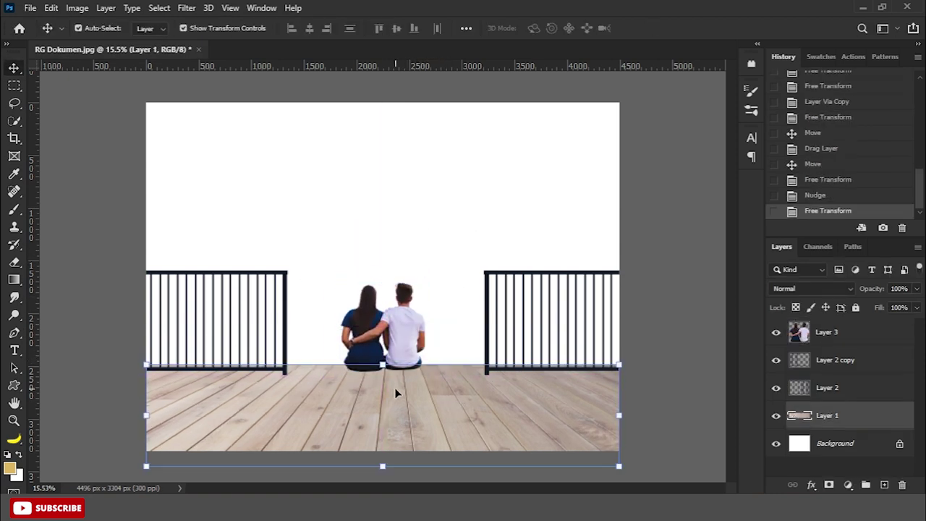
Shift the left fence further left and the right fence slightly right.
left_click(217, 319)
left_click(260, 271)
left_click_drag(260, 275, 243, 275)
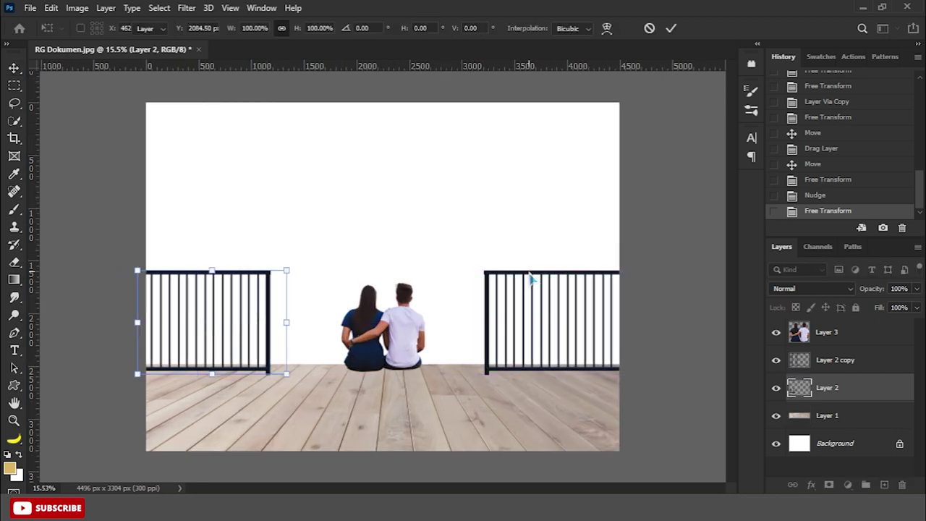
key("Return")
left_click_drag(528, 286, 539, 287)
left_click(438, 408)
scroll(439, 408, "down", 1)
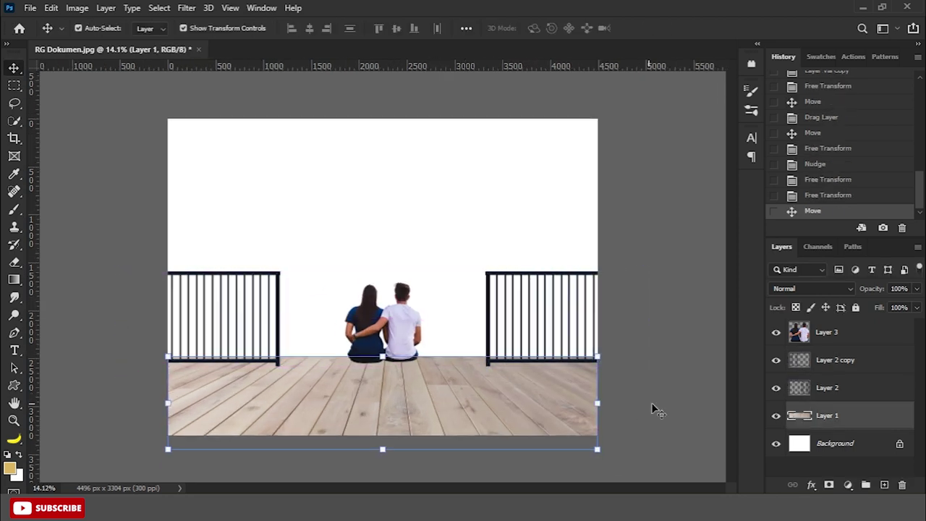
Clip a Brightness/Contrast adjustment (brightness -52, contrast 41) to the floor and label its layer red.
left_click(847, 484)
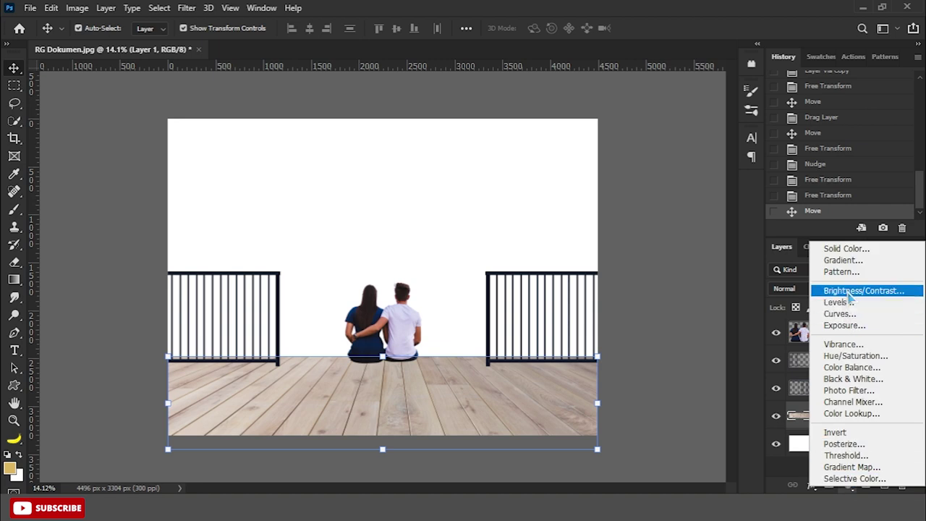
left_click(847, 232)
left_click(666, 334)
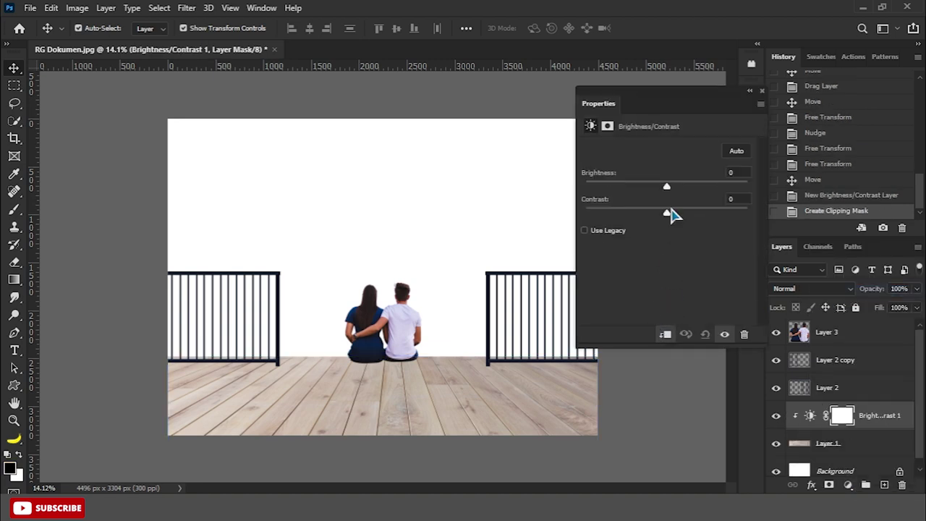
left_click_drag(667, 187, 642, 190)
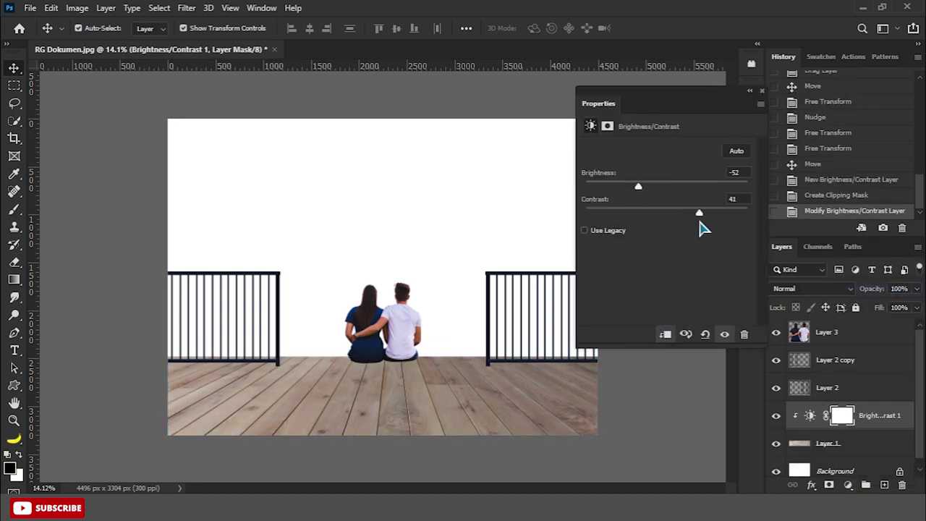
left_click(762, 91)
right_click(778, 441)
left_click(796, 357)
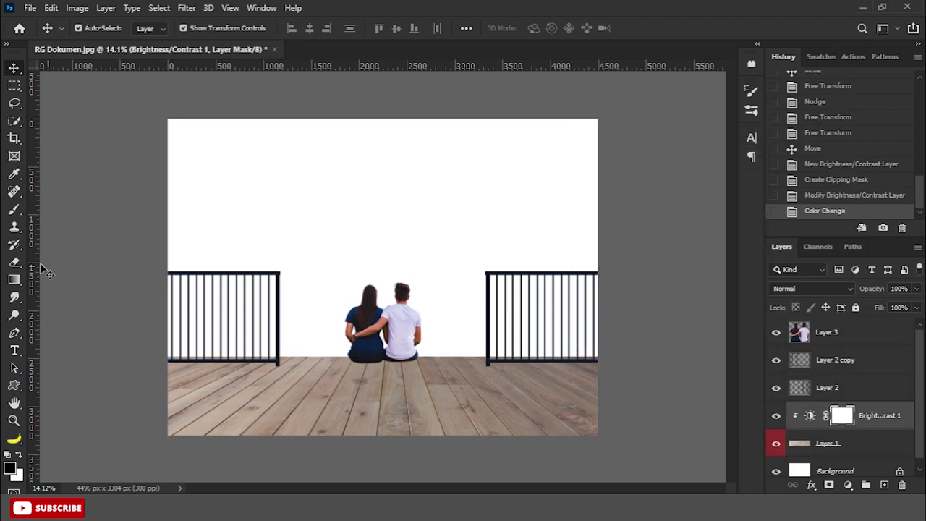
Fade the darkening with a gradient on the adjustment mask, then remove the vertical guide.
left_click(14, 280)
left_click_drag(30, 286, 274, 344)
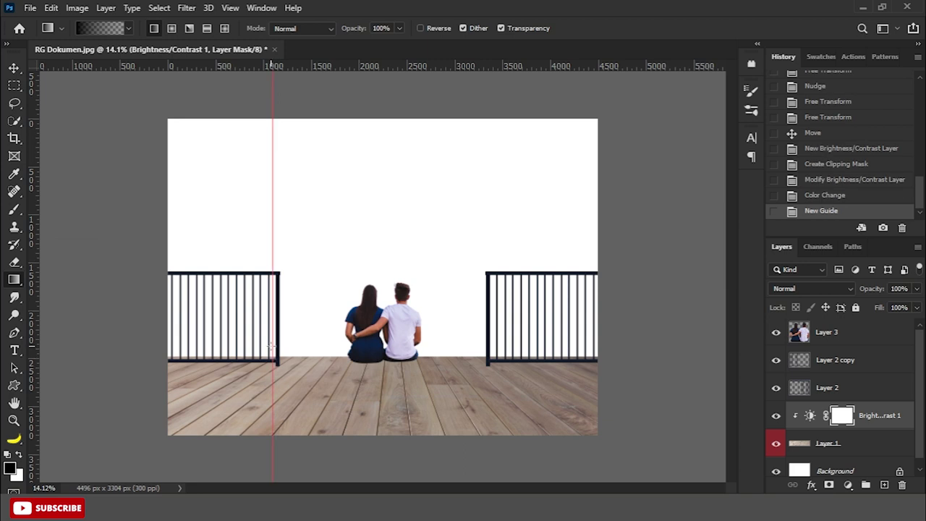
left_click_drag(271, 414, 279, 470)
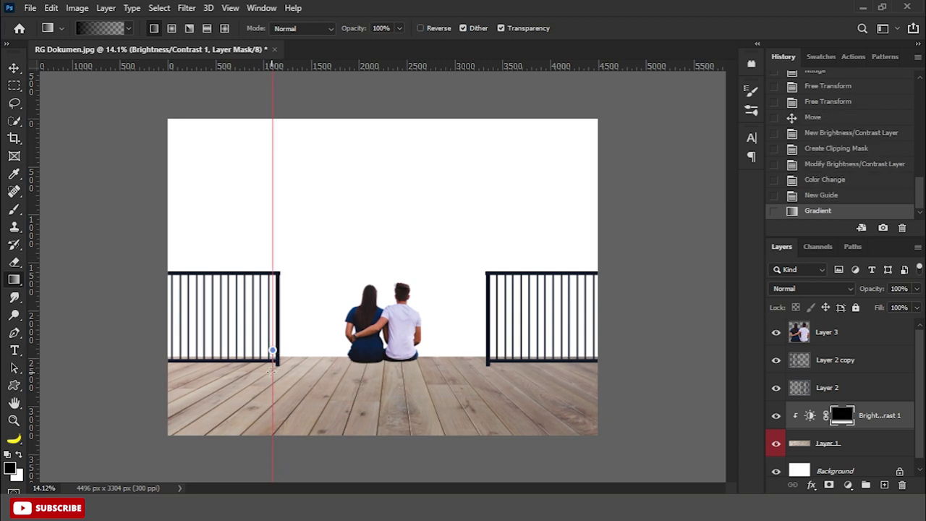
left_click_drag(271, 371, 267, 402)
left_click_drag(272, 344, 270, 418)
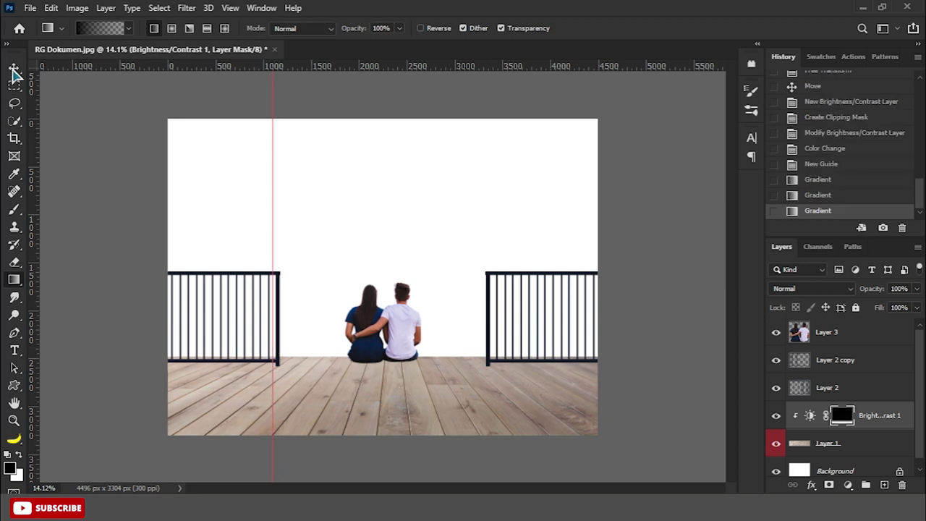
left_click(14, 69)
left_click_drag(268, 90, 268, 65)
left_click(89, 141)
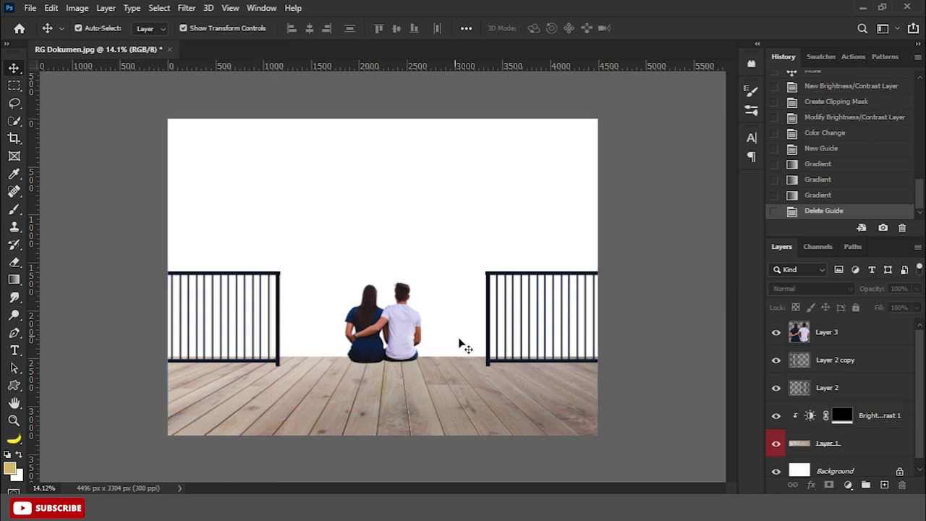
scroll(458, 347, "up", 1)
Shorten both railing layers together from the top.
left_click(516, 279)
left_click(827, 388, "shift")
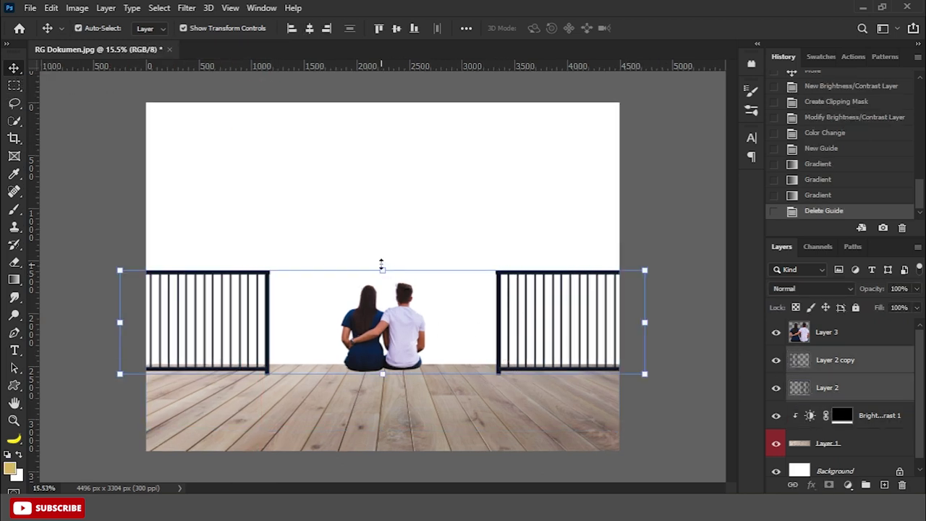
key("ctrl+t")
left_click_drag(383, 272, 430, 274)
key("Return")
Enlarge the couple slightly and nudge them down onto the deck between the railings.
left_click(405, 314)
left_click_drag(405, 319, 412, 310)
left_click_drag(430, 271, 430, 268)
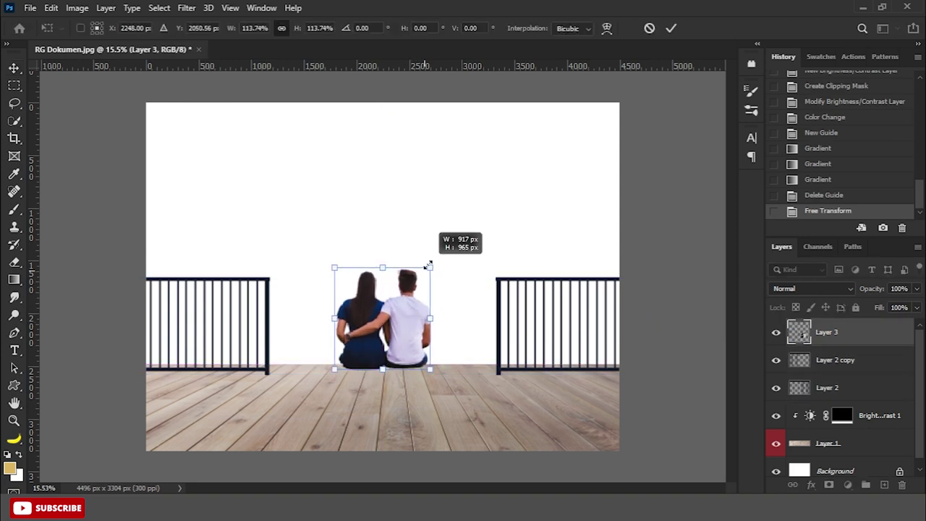
key("Return")
key("Down")
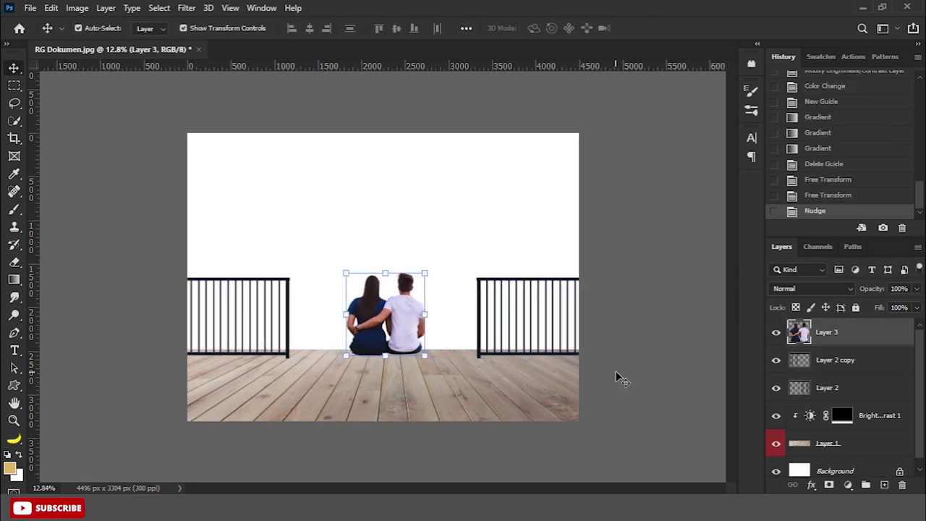
left_click(616, 371)
scroll(408, 384, "up", 1)
left_click(409, 384)
key("Down")
scroll(383, 380, "up", 5)
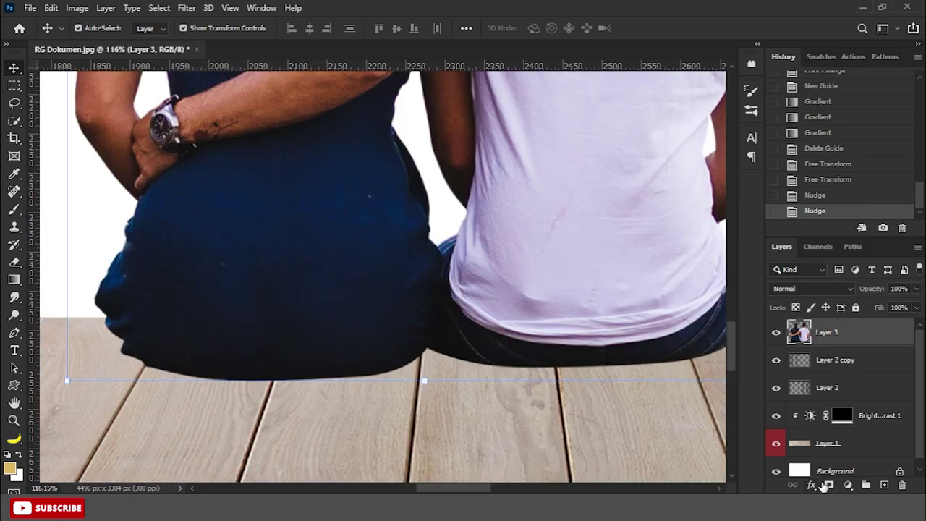
Add a mask to the couple and trace the woman's seat edge with a Pen path as a selection.
left_click(829, 485)
key("p")
left_click_drag(425, 343, 439, 370)
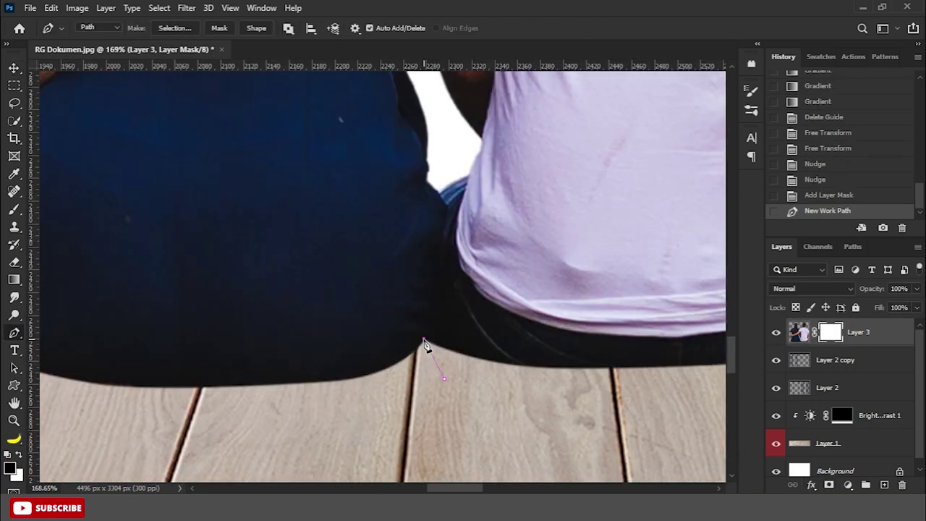
left_click_drag(279, 364, 212, 364)
left_click_drag(118, 355, 127, 355)
left_click_drag(140, 400, 199, 417)
left_click(425, 343)
right_click(362, 391)
key("Return")
Paint out the area below the seat on the mask and apply the mask.
key("b")
left_click_drag(413, 268, 325, 304)
left_click_drag(391, 282, 323, 313)
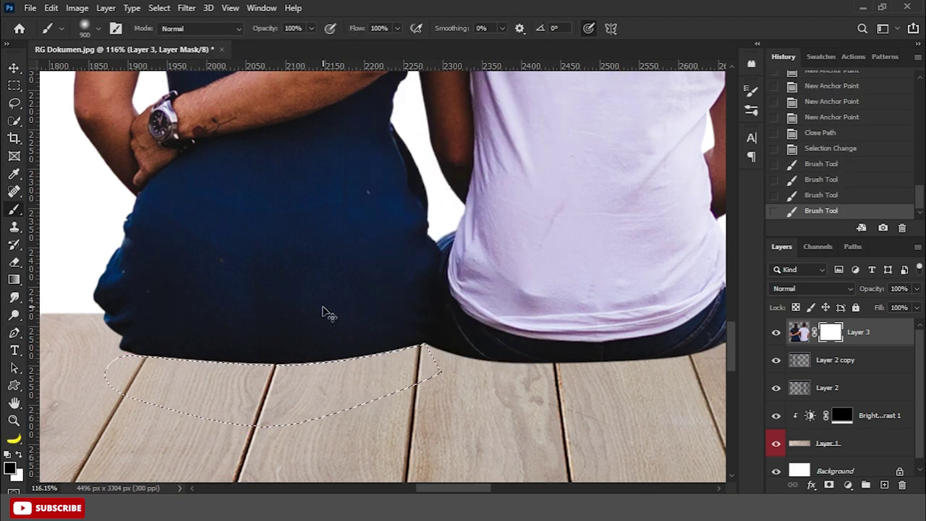
key("ctrl+d")
key("ctrl+0")
right_click(831, 332)
key("v")
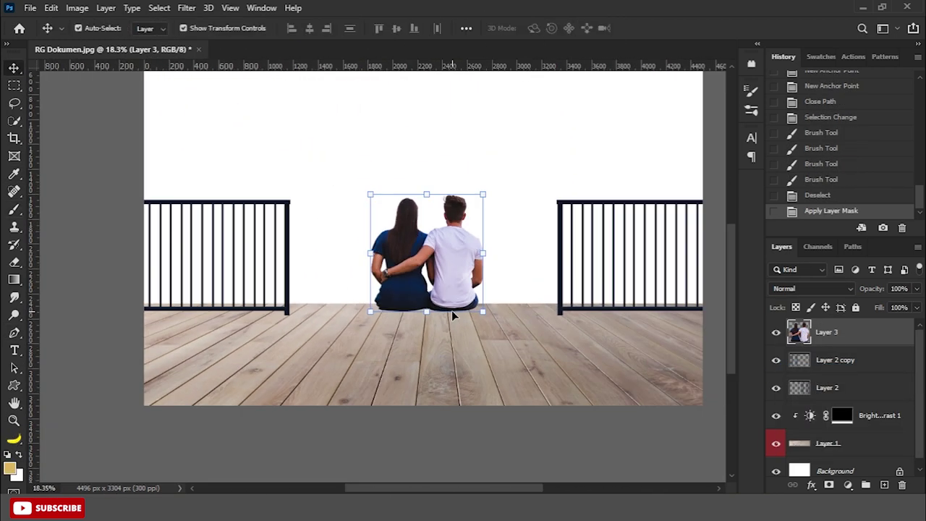
key("ctrl+j")
Move the couple copy below the original and give it a very dark brown Color Overlay.
left_click_drag(830, 344, 833, 362)
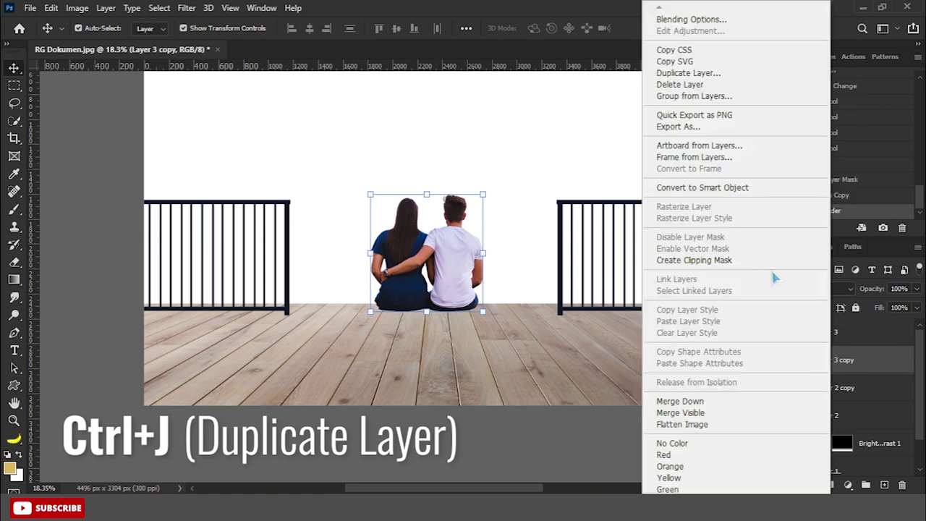
right_click(836, 360)
key("Escape")
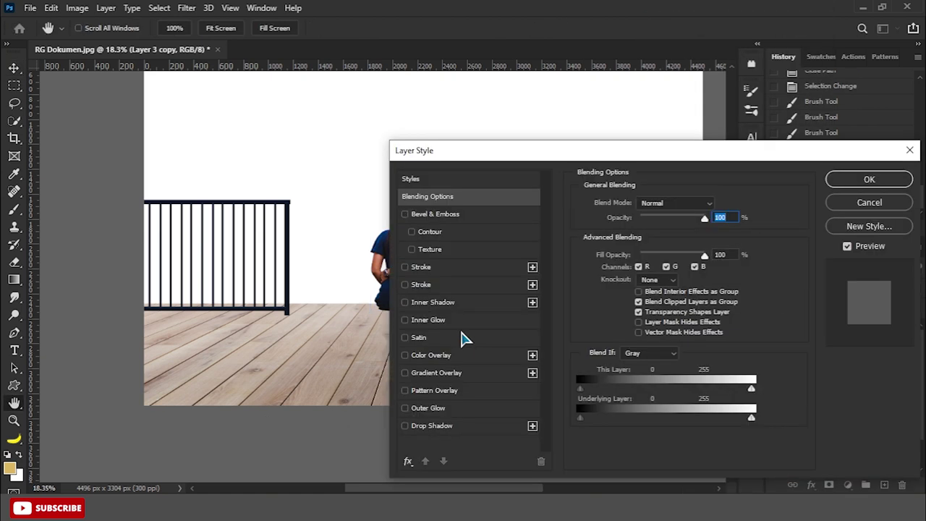
left_click(456, 356)
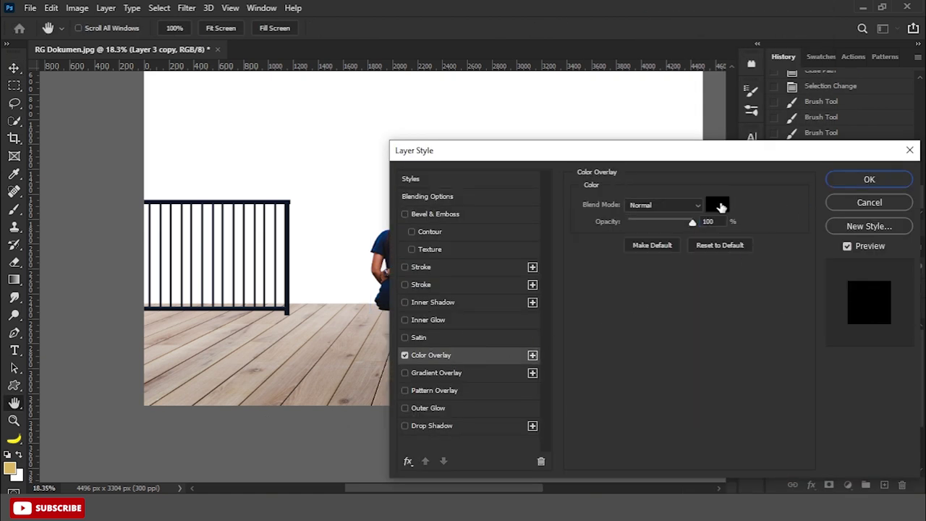
left_click(718, 206)
left_click(320, 393)
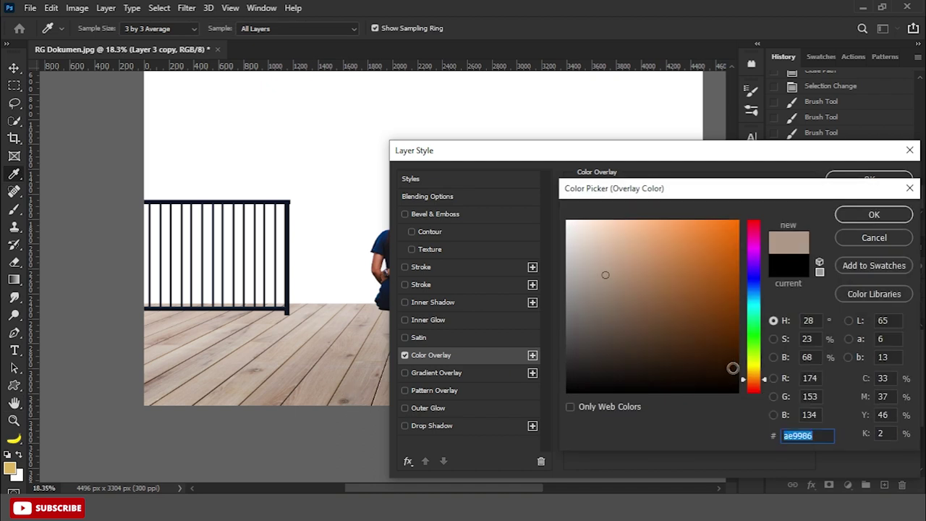
left_click(736, 373)
left_click(865, 215)
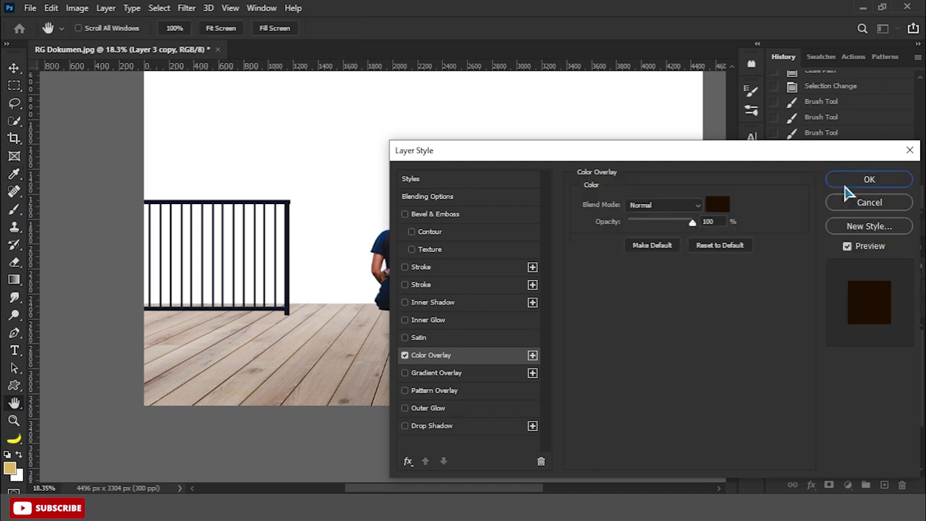
left_click(850, 181)
right_click(842, 367)
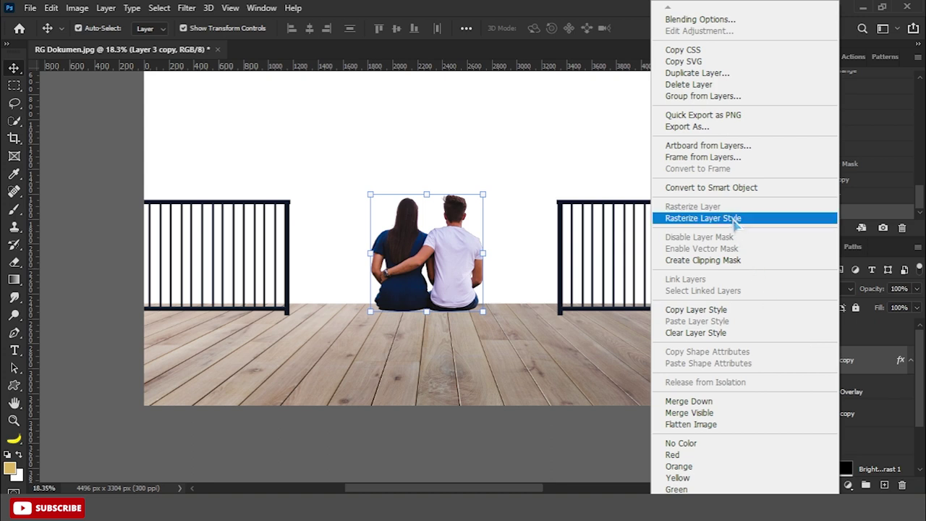
Rasterize the overlay and flip the dark copy beneath the couple as a stretched reflection.
left_click(706, 217)
left_click_drag(425, 194, 426, 304)
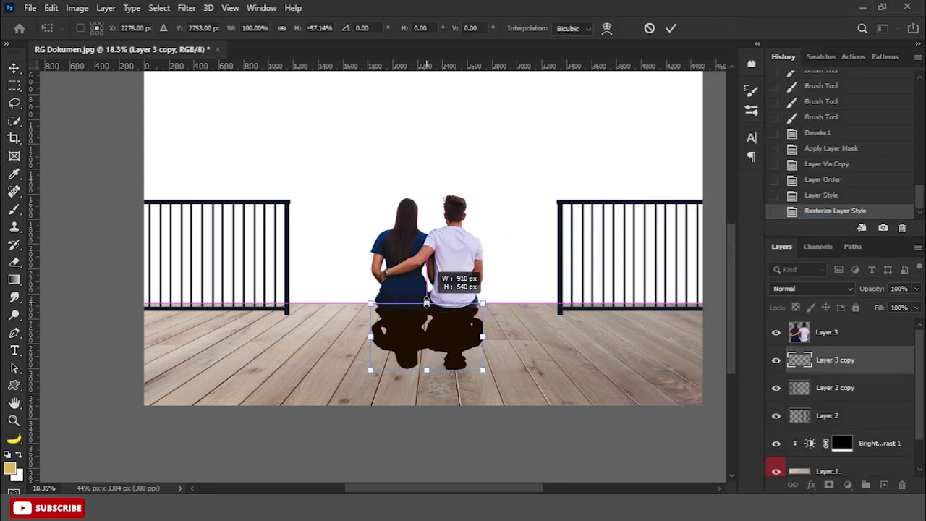
left_click_drag(426, 371, 426, 393)
key("Return")
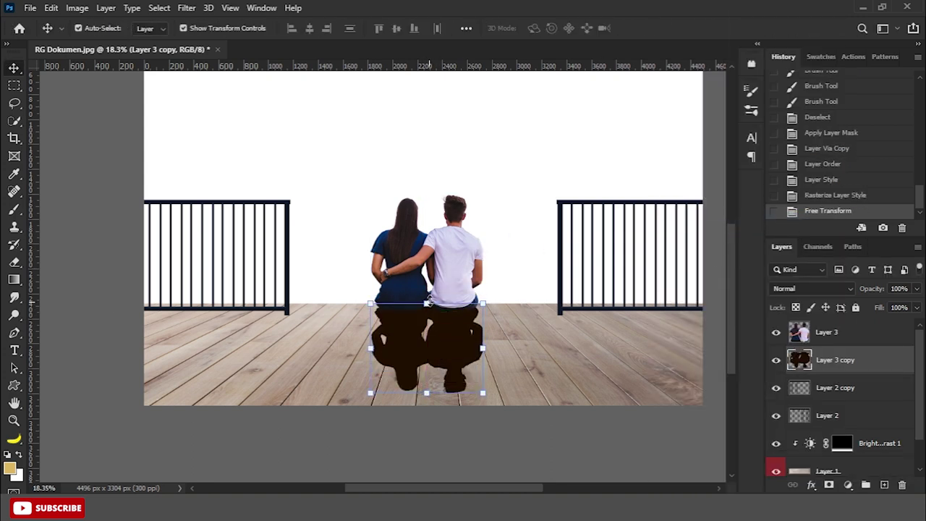
key("ctrl+t")
left_click_drag(426, 303, 426, 296)
key("Return")
Soften the reflection with a 7.4-pixel Gaussian Blur.
left_click(187, 8)
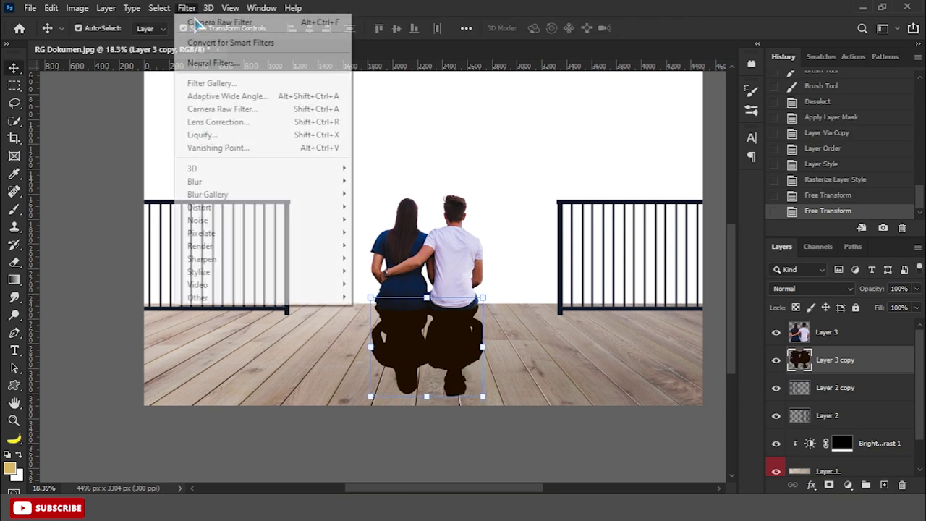
mouse_move(194, 182)
left_click(387, 234)
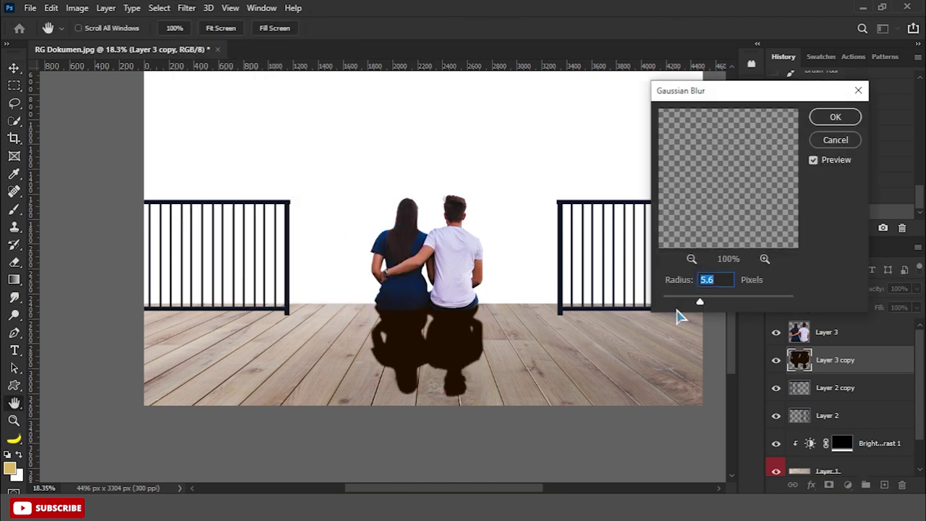
left_click(834, 118)
left_click(832, 289)
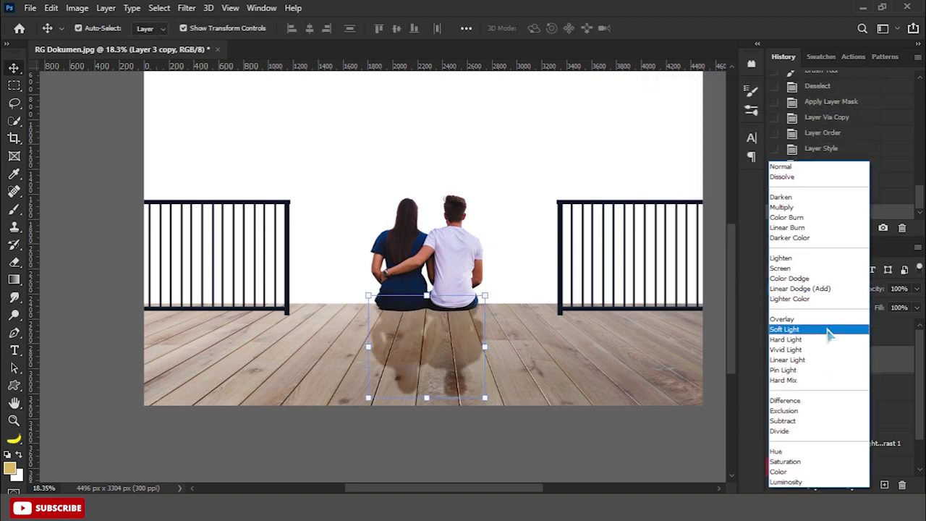
Set the reflection layer to Soft Light, add a layer mask, and place a vertical guide through the couple.
left_click(831, 331)
left_click(829, 485)
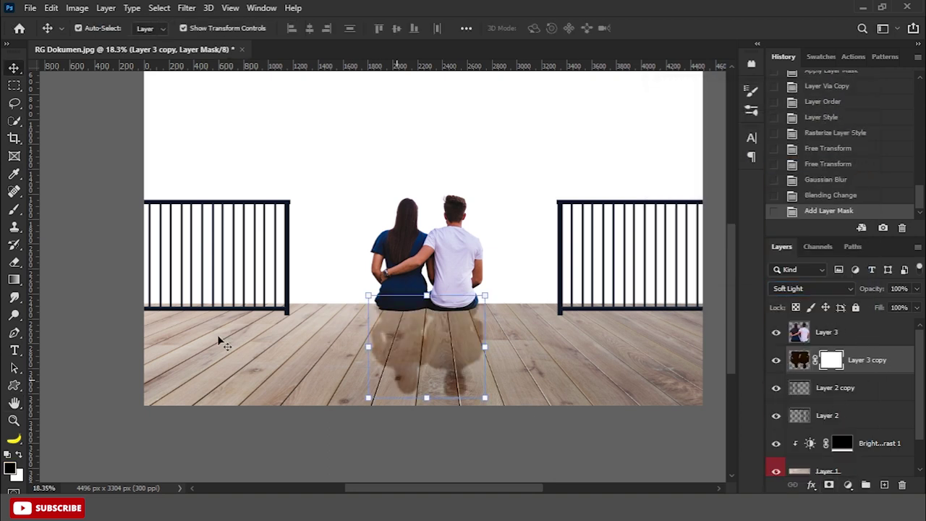
left_click_drag(32, 267, 396, 246)
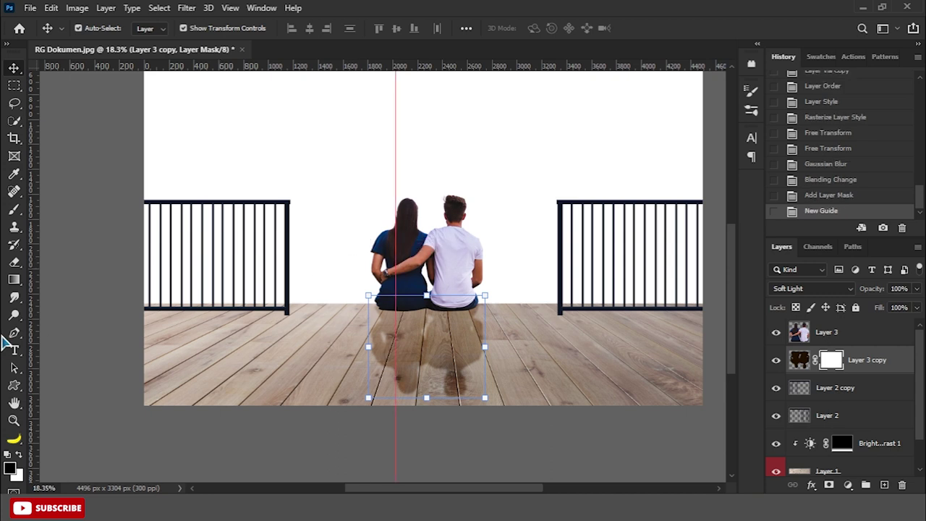
Draw a black-to-white gradient on the mask so the reflection fades toward the bottom, then remove the guide.
left_click(14, 279)
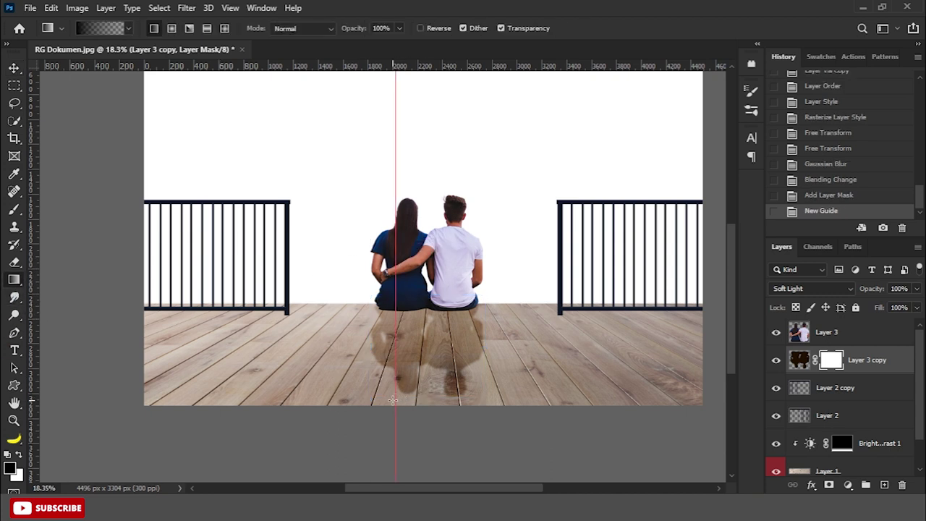
left_click_drag(395, 320, 397, 324)
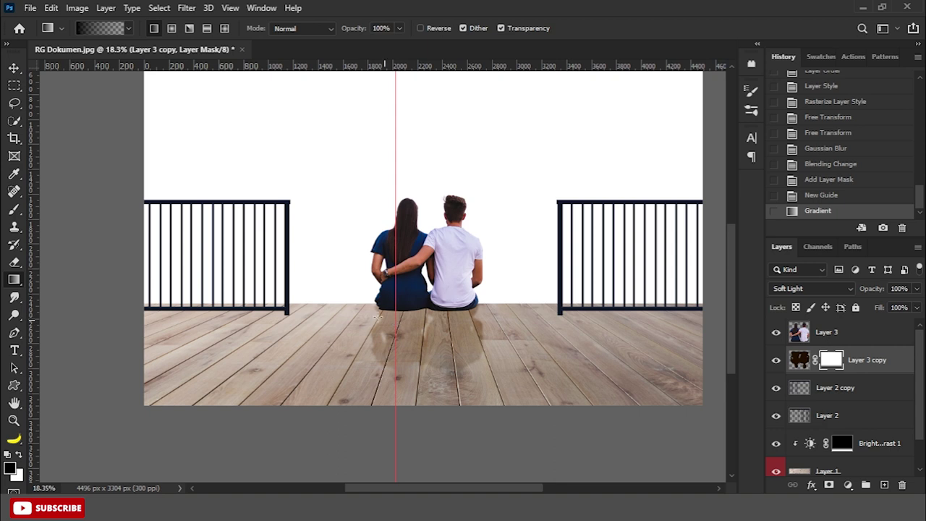
left_click(15, 69)
left_click_drag(6, 130, 6, 130)
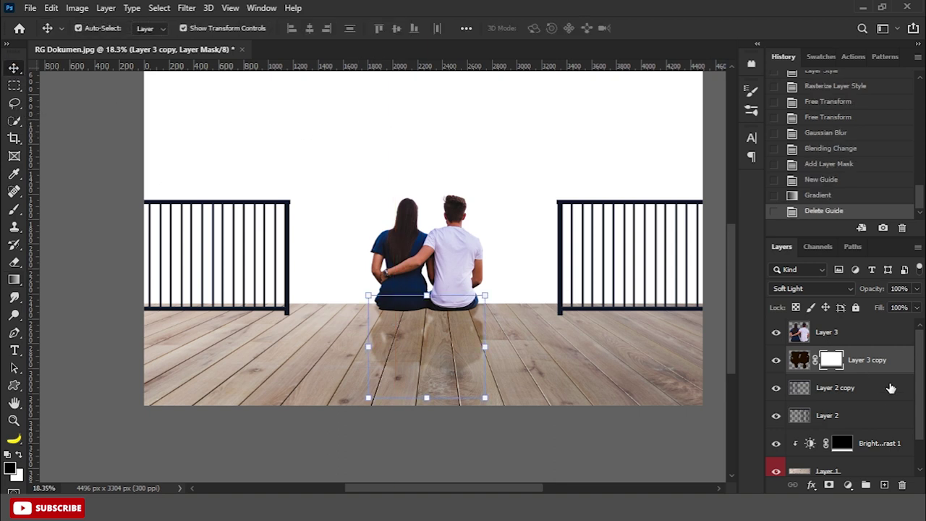
scroll(889, 387, "down", 1)
Add a new layer above deck Layer 1 and set a dark brown brush at 40% opacity.
left_click(873, 436)
left_click(885, 484)
left_click(14, 210)
left_click(80, 210)
left_click(10, 469)
left_click(510, 351)
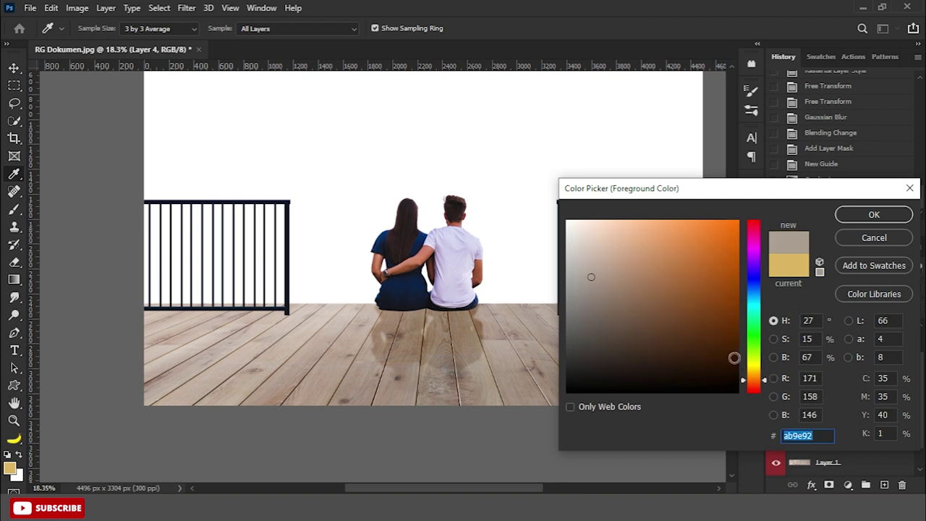
left_click(737, 362)
left_click(865, 215)
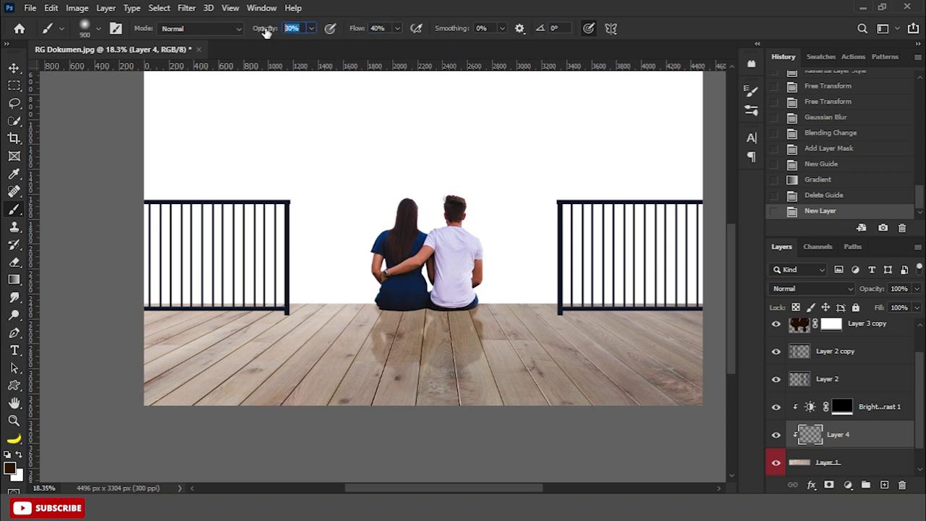
type("40")
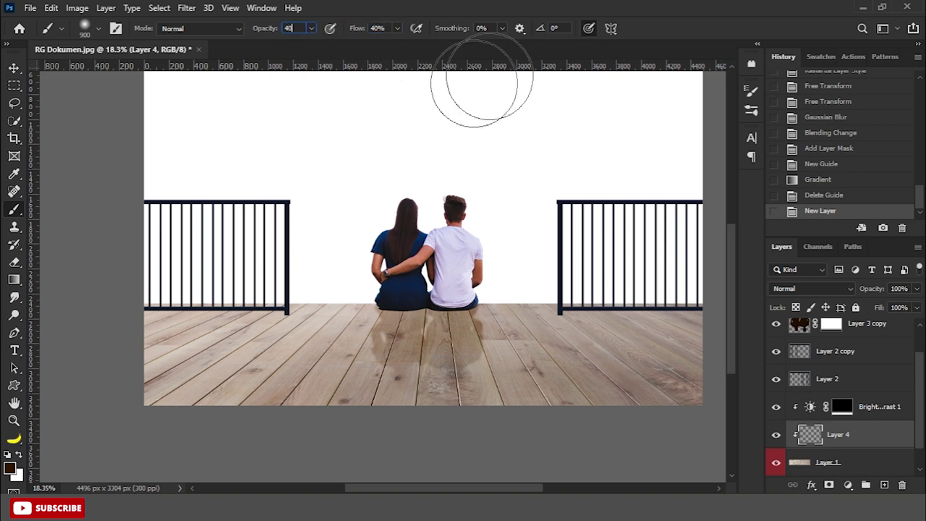
Paint a soft shadow along the seat line with a smaller brush, undoing a stray stroke.
mouse_move(443, 314)
left_mouse_down()
mouse_move(523, 264)
mouse_move(151, 268)
mouse_move(279, 275)
mouse_move(507, 256)
mouse_move(403, 265)
left_mouse_up()
scroll(463, 319, "up", 3)
key("ctrl+z")
scroll(463, 318, "up", 2)
scroll(449, 269, "up", 1)
key("bracketleft")
key("bracketleft")
key("bracketleft")
key("bracketleft")
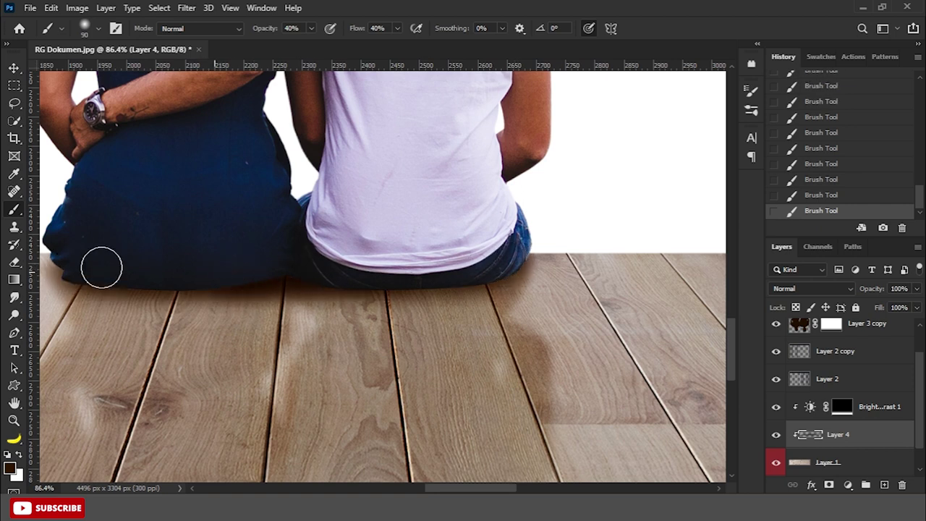
left_click_drag(512, 257, 335, 255)
Paint a broad dark brown shadow under the couple with a progressively larger brush.
key("bracketright")
key("bracketright")
key("bracketright")
scroll(286, 267, "down", 2)
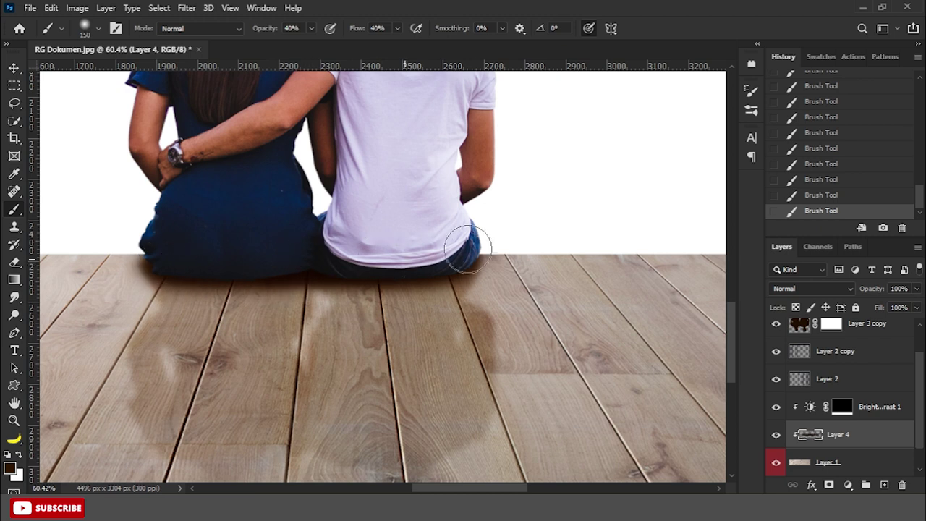
key("bracketright")
key("bracketright")
key("bracketright")
scroll(403, 265, "down", 3)
left_click_drag(403, 265, 281, 256)
key("bracketright")
key("bracketright")
key("bracketright")
scroll(471, 402, "down", 2)
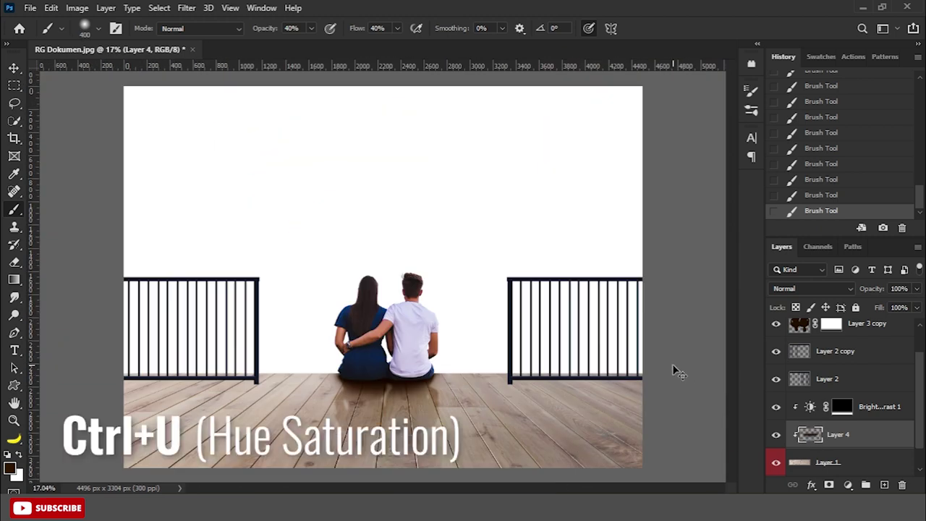
key("ctrl+u")
Apply the Hue/Saturation tweak to shadow Layer 4, then select the reflection layer with the Gradient tool.
left_click(577, 99)
key("v")
left_click(830, 334)
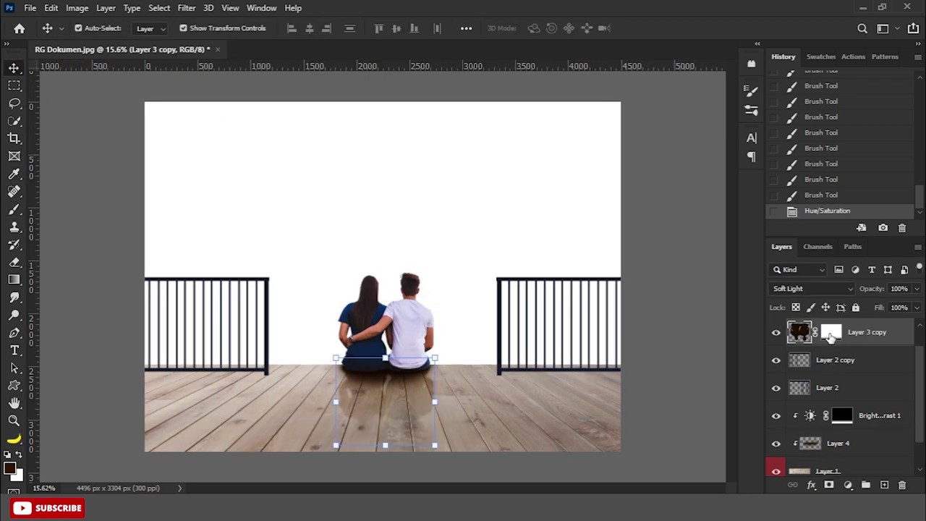
left_click(13, 280)
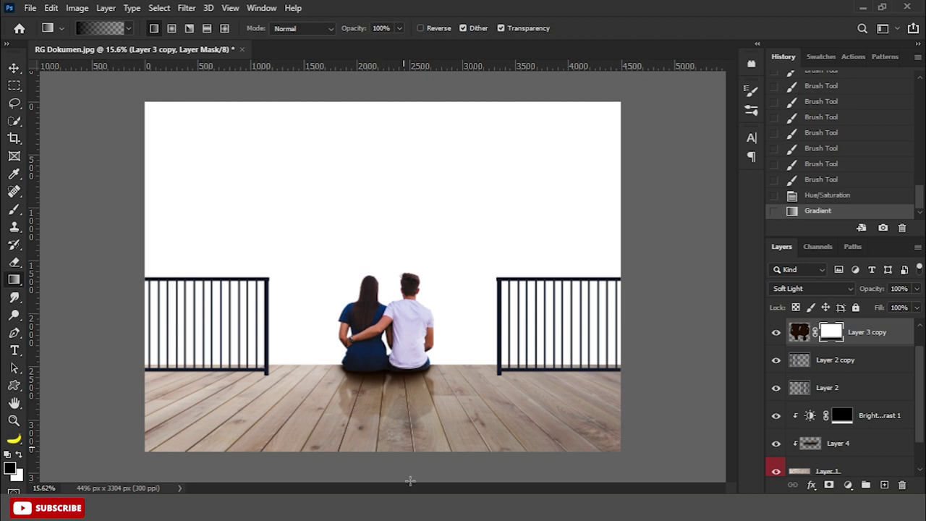
Reselect shadow Layer 4, then pick a layer from the canvas with the Move tool.
left_click(854, 446)
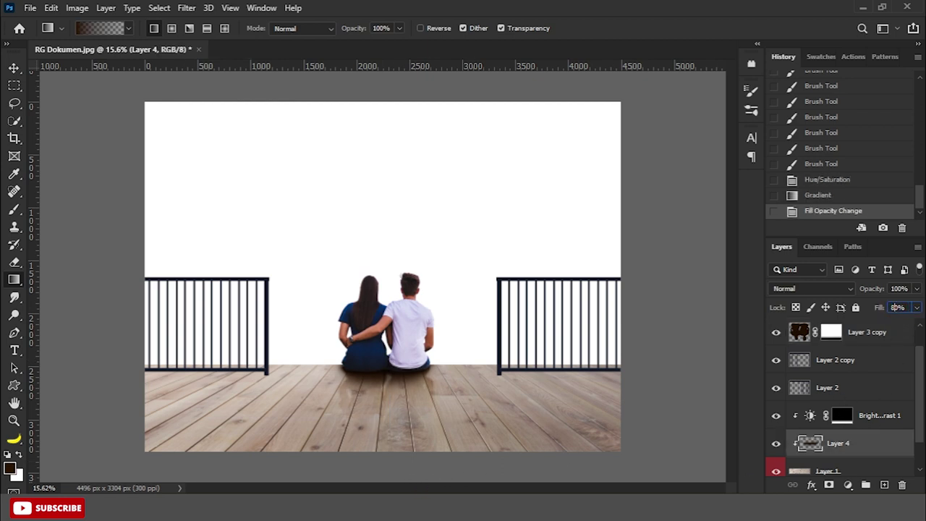
left_click(13, 68)
left_click(138, 164)
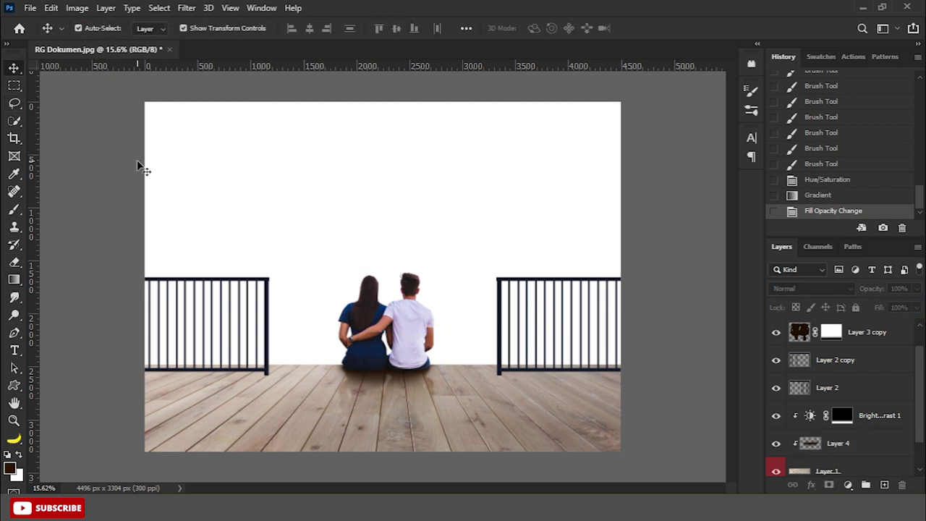
left_click(536, 426)
scroll(833, 406, "down", 2)
Add new Layer 5 above the deck floor Layer 1 and draw a gradient on it.
left_click(829, 435)
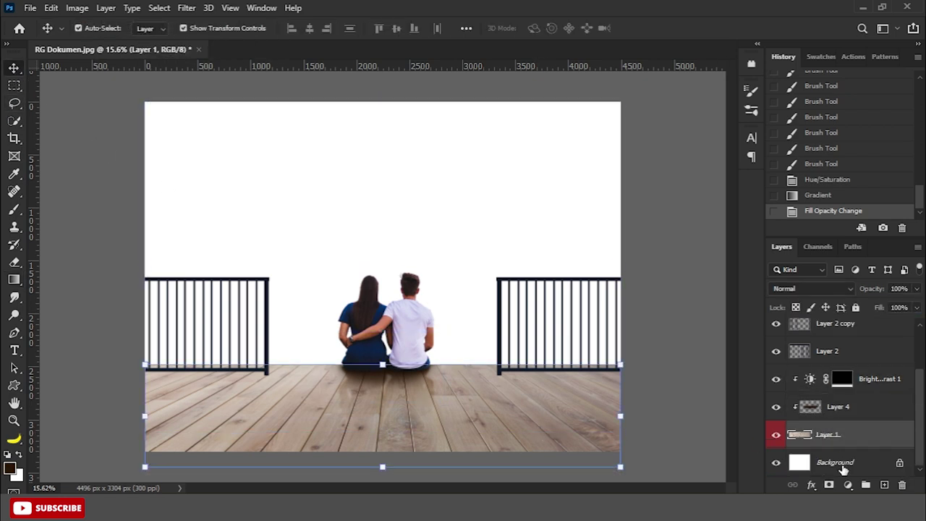
left_click(885, 485)
right_click(14, 279)
left_click(72, 275)
mouse_move(31, 279)
left_mouse_down()
mouse_move(231, 447)
mouse_move(241, 393)
left_mouse_up()
left_click(13, 67)
Set Layer 5 to Soft Light and duplicate the left railing as Layer 2 copy 2.
left_click(806, 286)
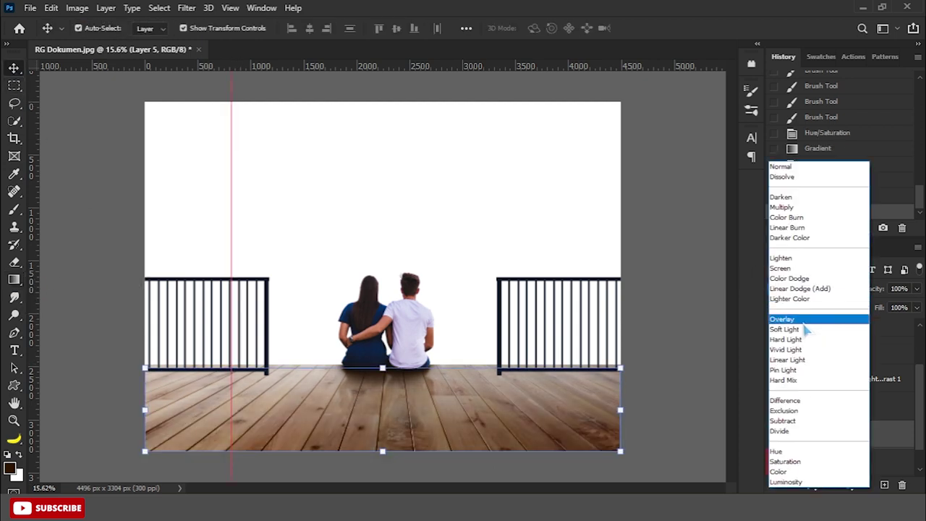
left_click(805, 330)
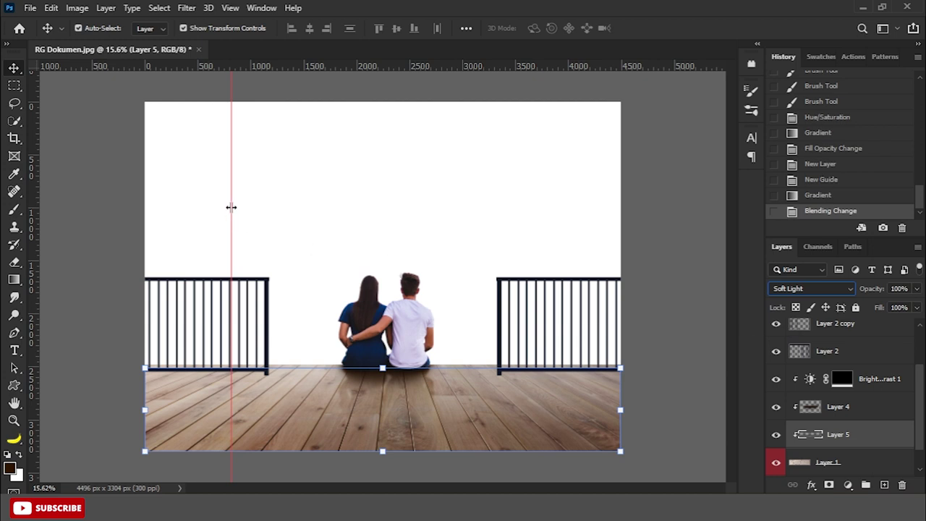
left_click(827, 351)
key("ctrl+j")
Move the railing copy below Layer 2, give it a dark brown Color Overlay, and rasterize the style.
left_click_drag(851, 359, 852, 383)
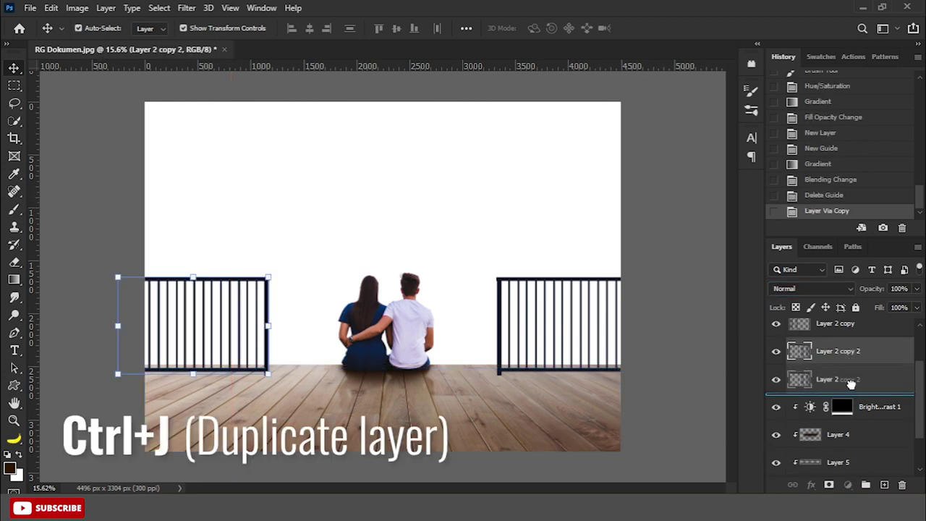
right_click(851, 384)
left_click(695, 17)
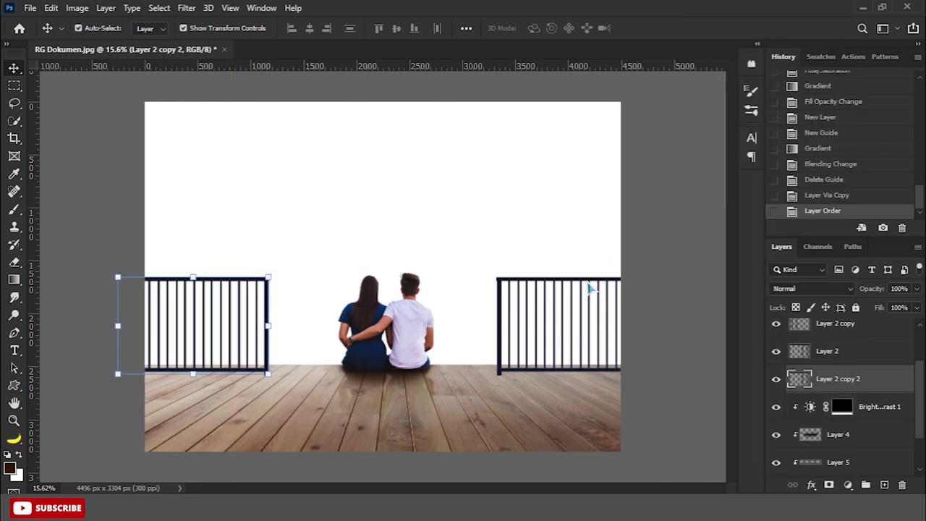
left_click(431, 355)
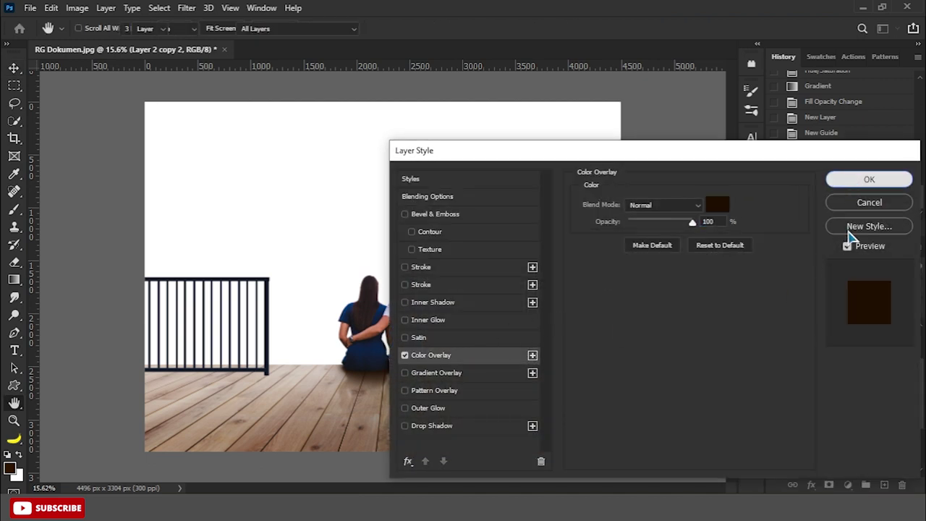
left_click(862, 180)
right_click(848, 383)
left_click(744, 216)
Flip the railing copy down onto the floor and distort it into a slanted shadow.
left_click_drag(193, 277, 196, 429)
key("Return")
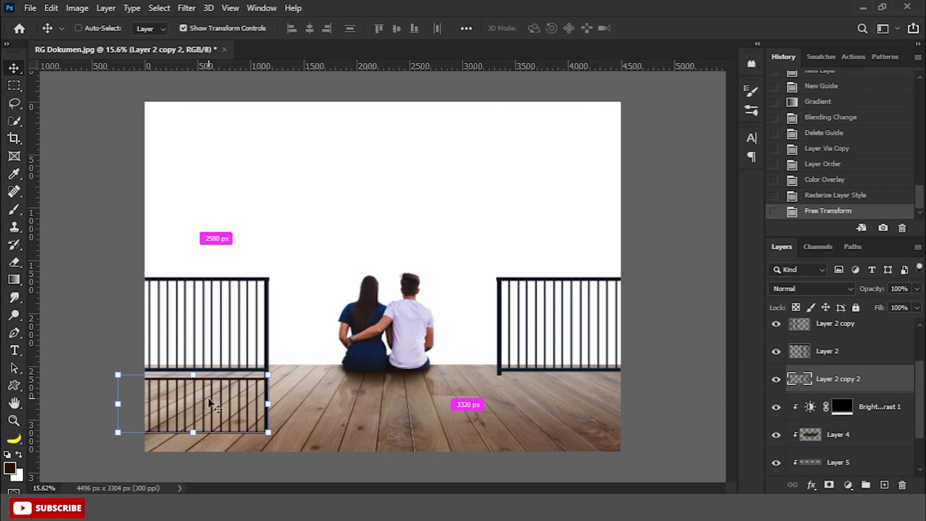
key("ctrl+t")
right_click(207, 151)
left_click(264, 210)
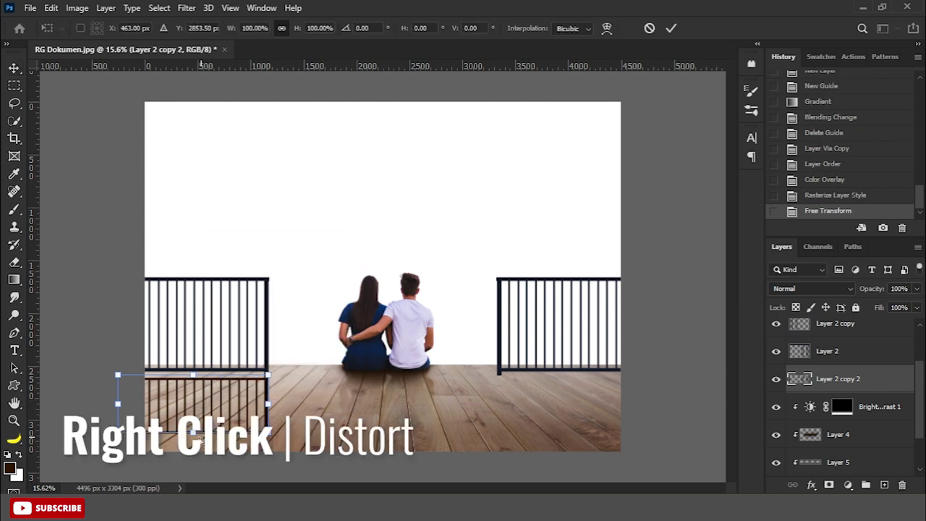
left_click_drag(194, 432, 159, 432)
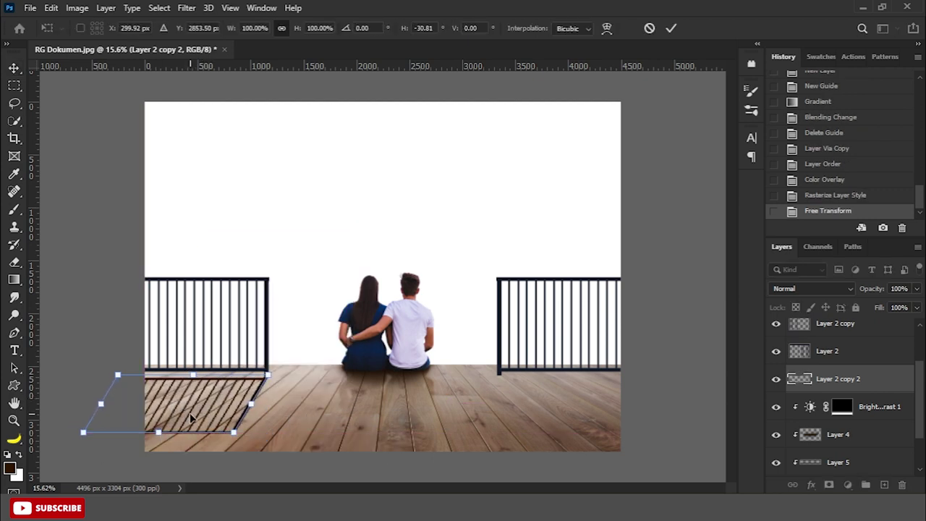
key("Return")
key("ctrl+t")
key("Return")
Apply a Gaussian Blur to the railing shadow and nudge it into place.
scroll(246, 394, "up", 2)
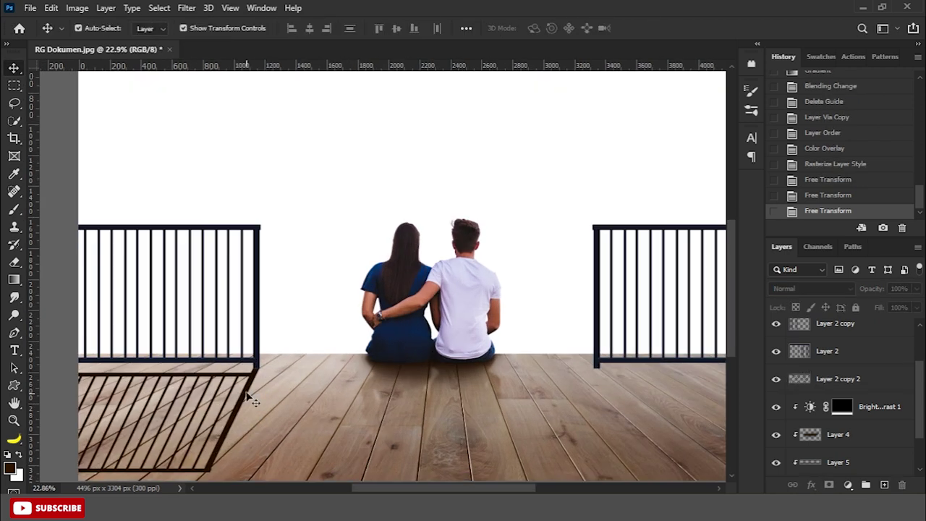
left_click(187, 8)
left_click(217, 19)
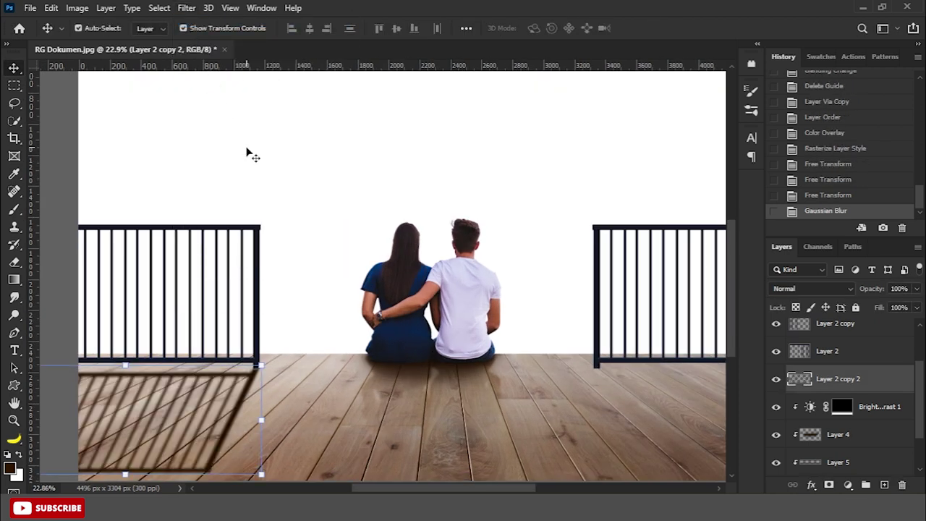
scroll(246, 154, "down", 2)
key("Up")
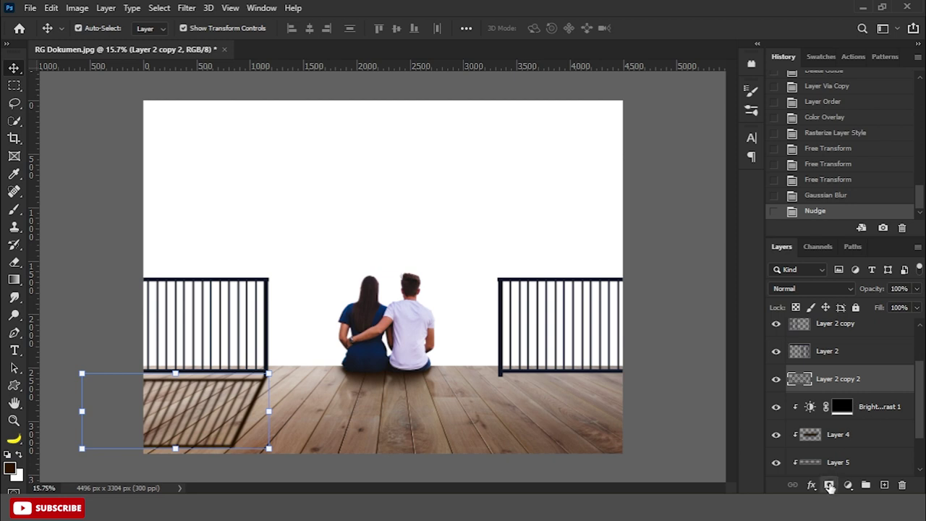
Add a layer mask and fade the railing shadow with a black-to-white gradient, removing the guide afterwards.
left_click(830, 485)
left_click(14, 279)
left_click_drag(30, 275, 154, 268)
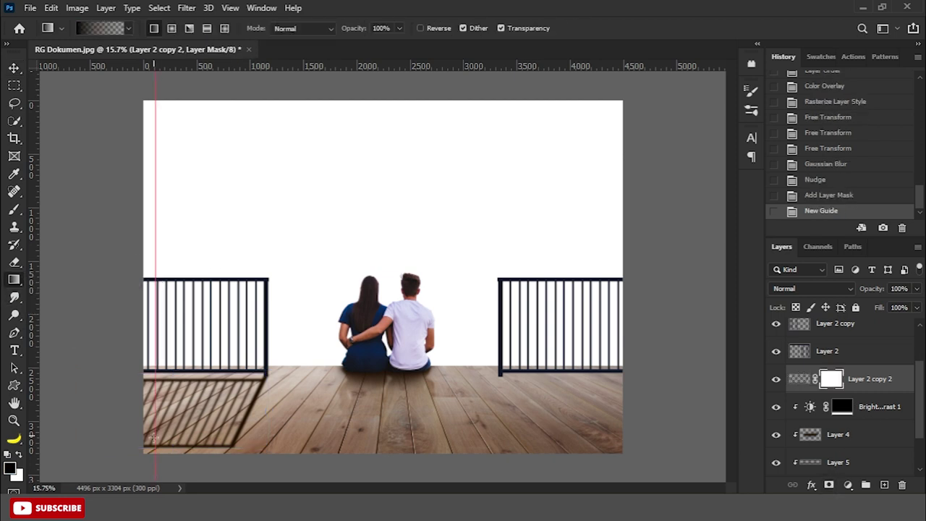
mouse_move(157, 377)
left_mouse_down()
mouse_move(165, 387)
mouse_move(155, 449)
left_mouse_up()
key("v")
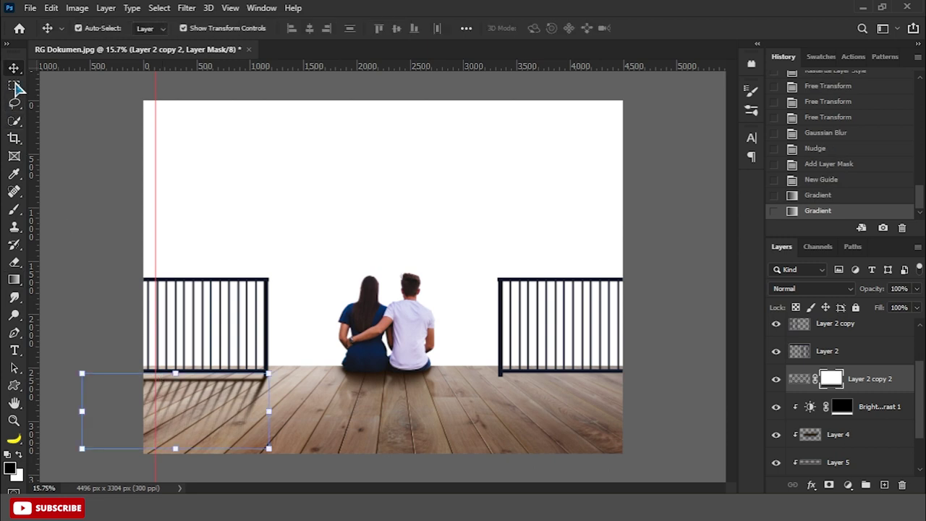
left_click_drag(152, 166, 785, 368)
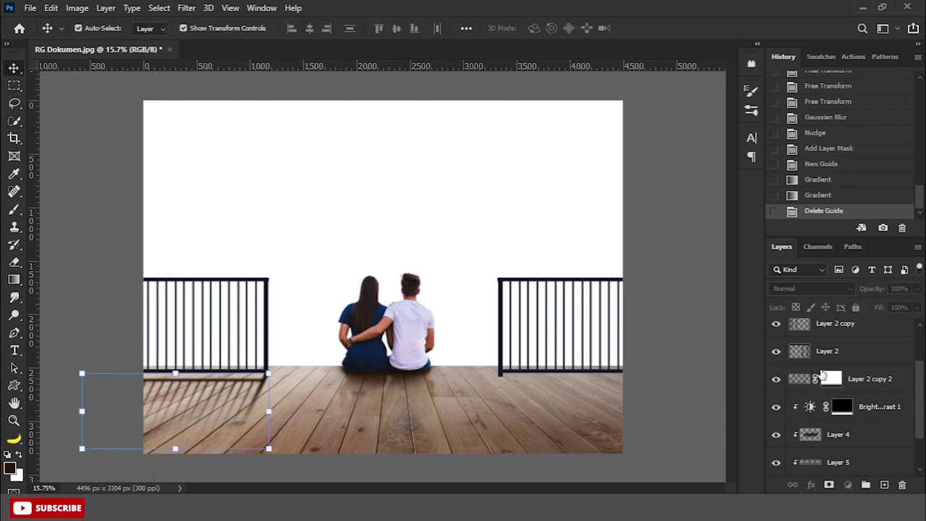
Lower the fill of shadow layer Layer 2 copy 2 to 80%.
left_click(821, 373)
type("80")
key("Return")
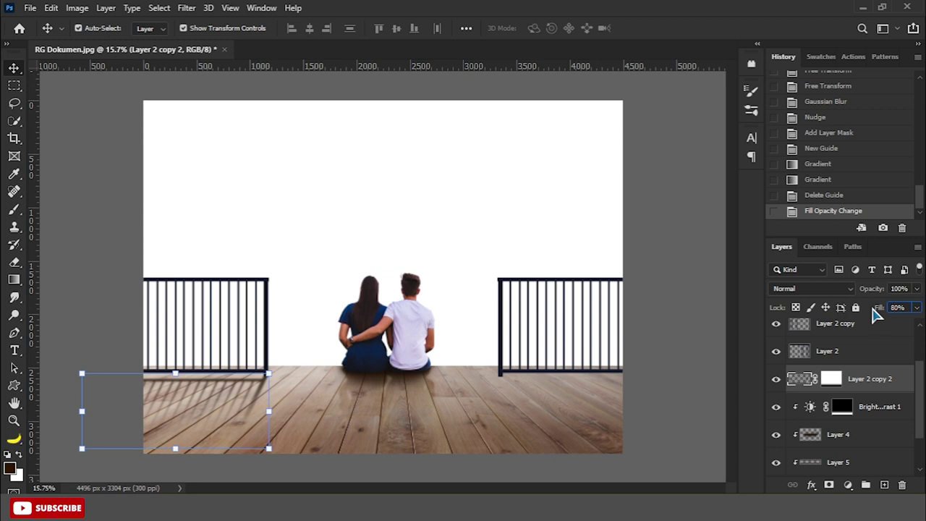
Duplicate the railing shadow, flip it horizontally, and move it under the right railing.
key("ctrl+j")
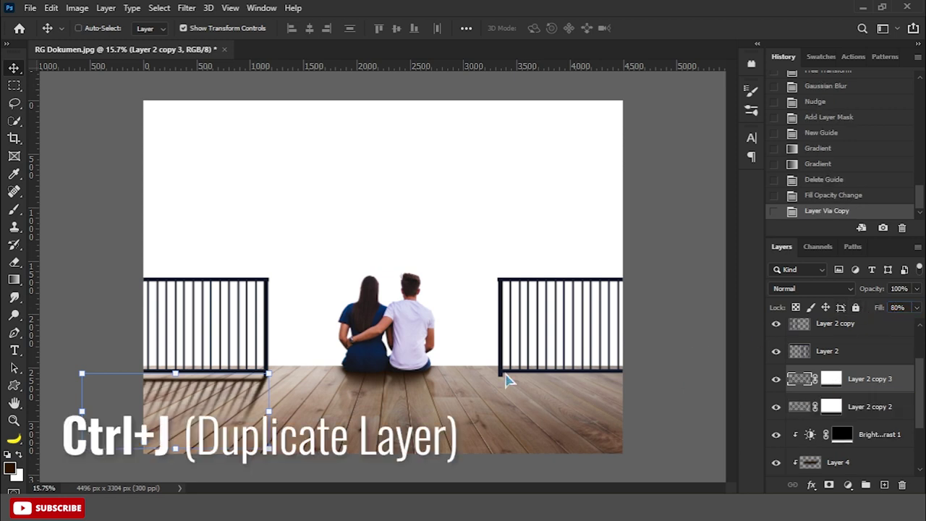
key("ctrl+t")
right_click(241, 409)
left_click(275, 391)
left_click_drag(220, 388, 624, 389)
key("Return")
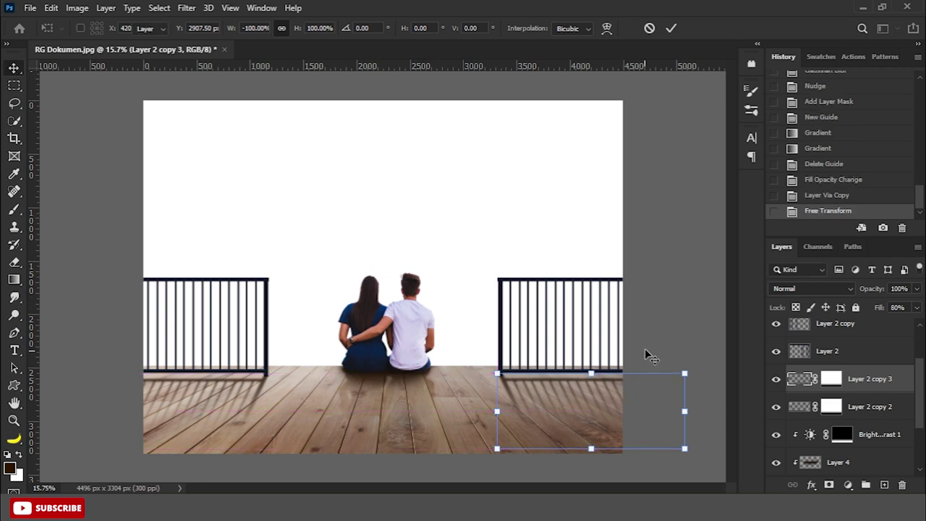
key("shift+Left")
Align the top edges of both railing shadows and nudge the left shadow into place.
left_click(870, 407, "ctrl")
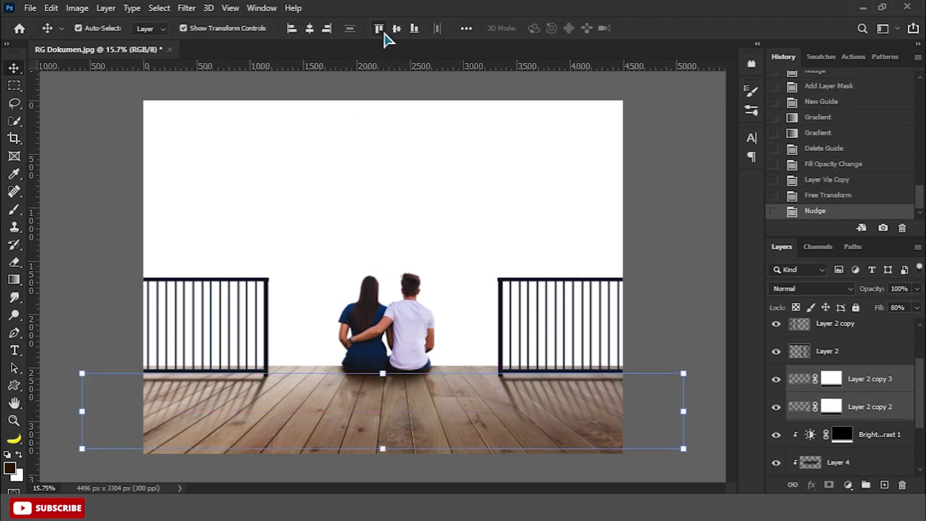
left_click(379, 28)
left_click(855, 407)
key("shift+Left")
left_click(860, 387)
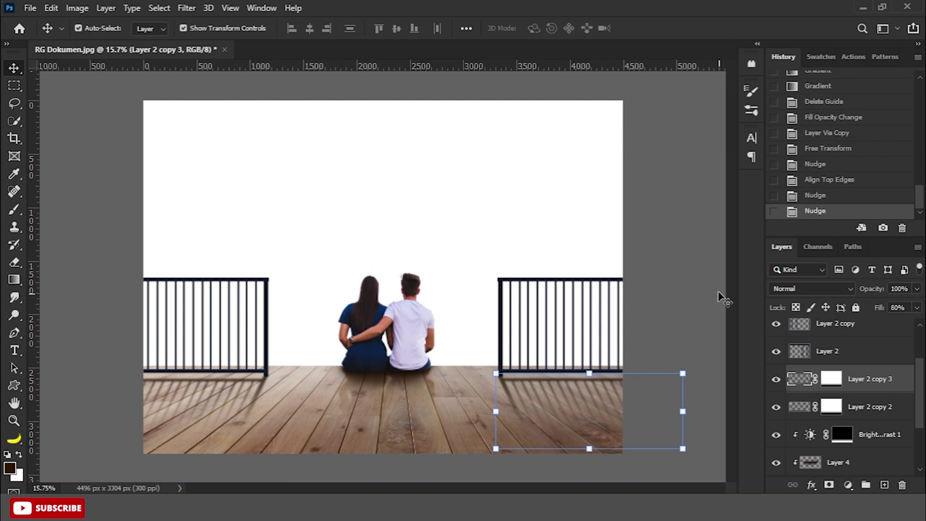
left_click(717, 290)
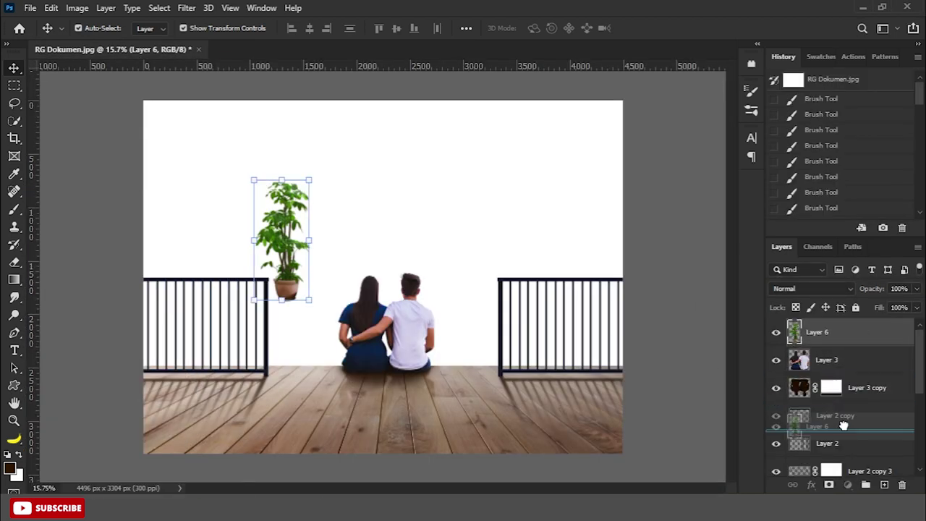
Move plant Layer 6 below Layer 2 copy, enlarge it, and set it by the left railing.
left_click_drag(861, 333, 854, 430)
key("ctrl+t")
mouse_move(312, 179)
left_mouse_down()
mouse_move(331, 132)
mouse_move(217, 262)
left_mouse_up()
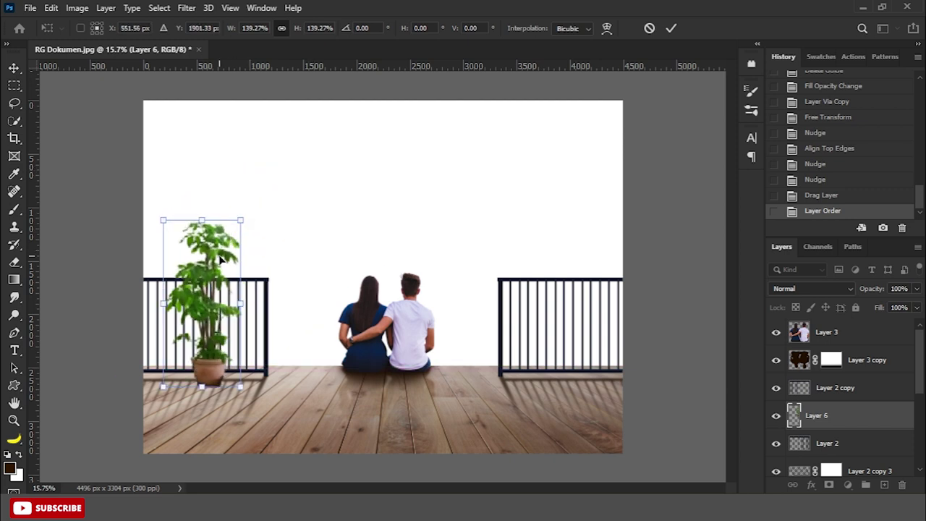
key("Return")
key("Down")
key("Down")
key("shift+Right")
key("shift+Right")
key("shift+Right")
key("Down")
key("Down")
key("Down")
left_click(668, 242)
Apply a Hue/Saturation adjustment to plant Layer 6 and add a Solid Color fill layer.
scroll(668, 242, "up", 3)
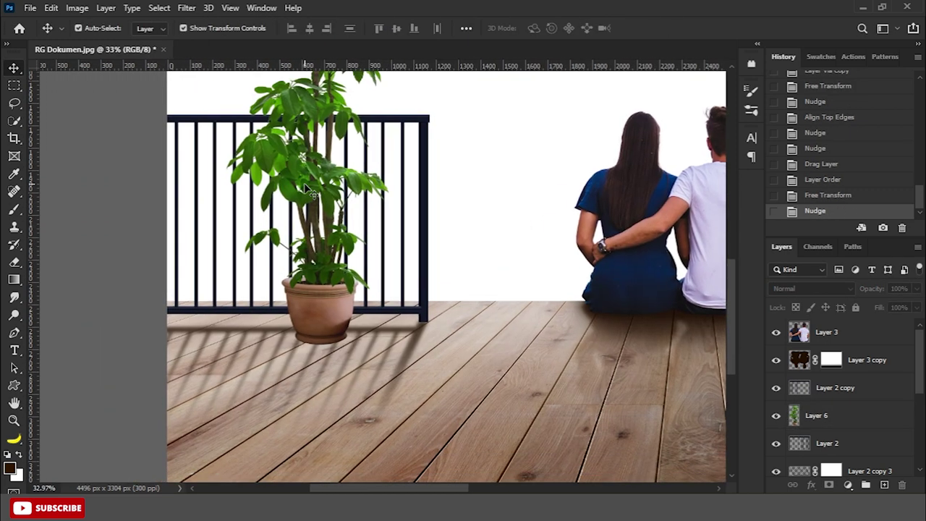
left_click(816, 415)
key("ctrl+u")
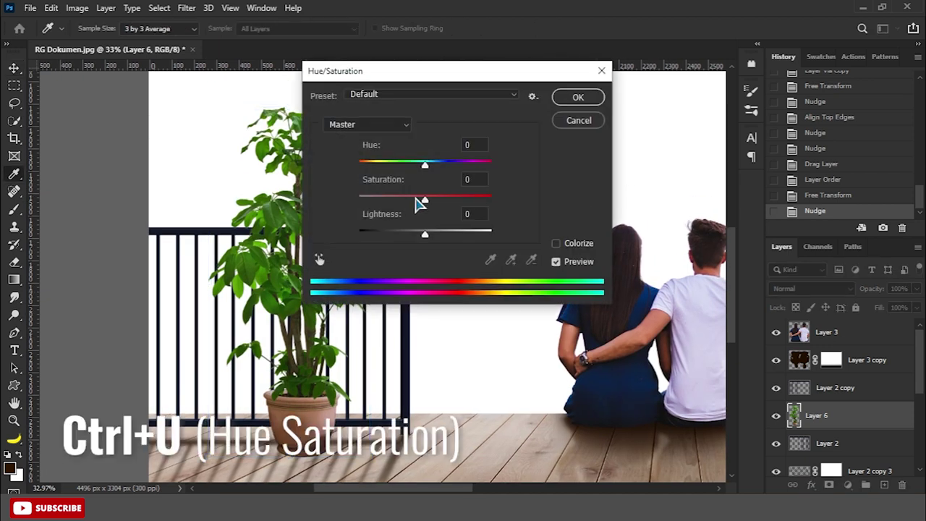
left_click(575, 100)
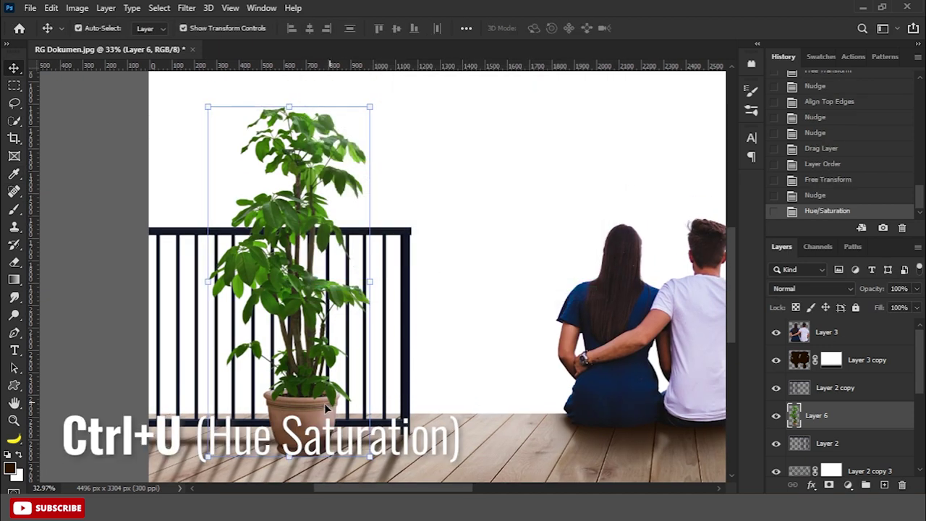
left_click(848, 490)
left_click(847, 247)
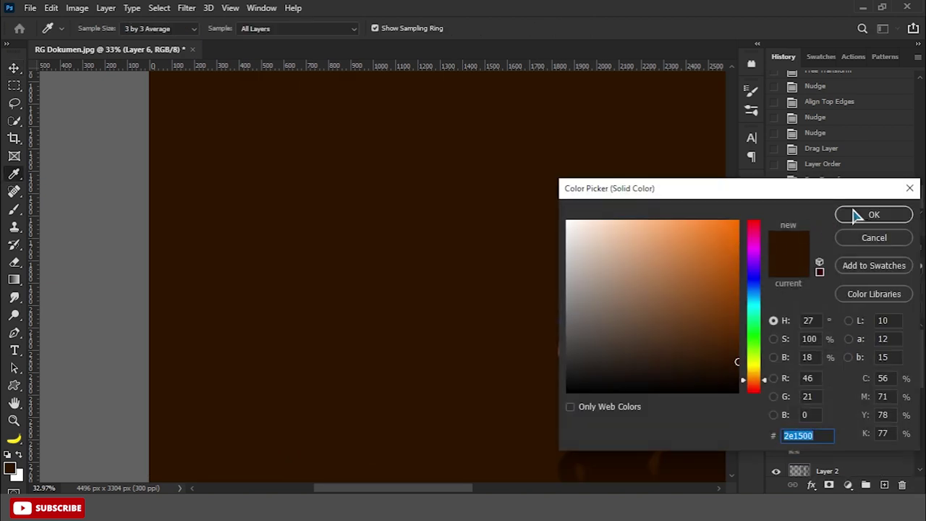
Confirm the dark brown fill, clip it to the plant, and blend it as Soft Light.
left_click(873, 213)
right_click(860, 420)
left_click(728, 261)
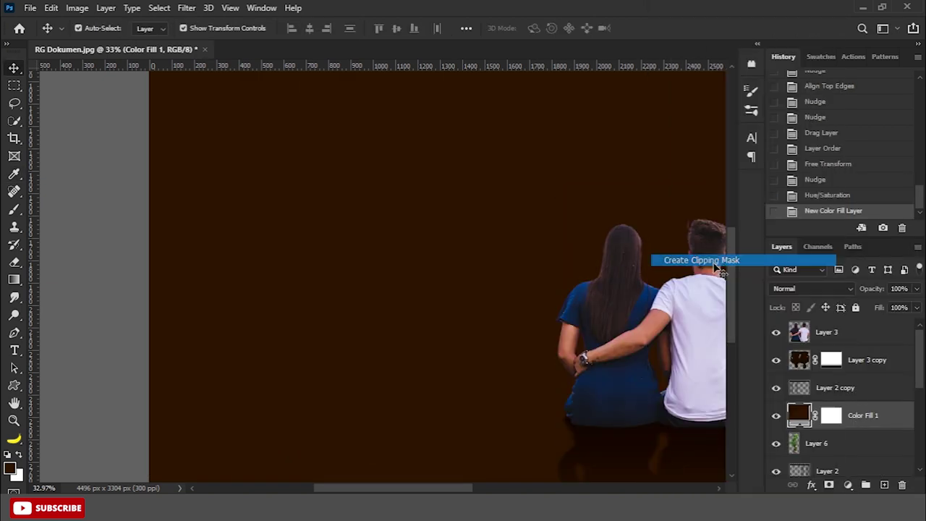
left_click(805, 287)
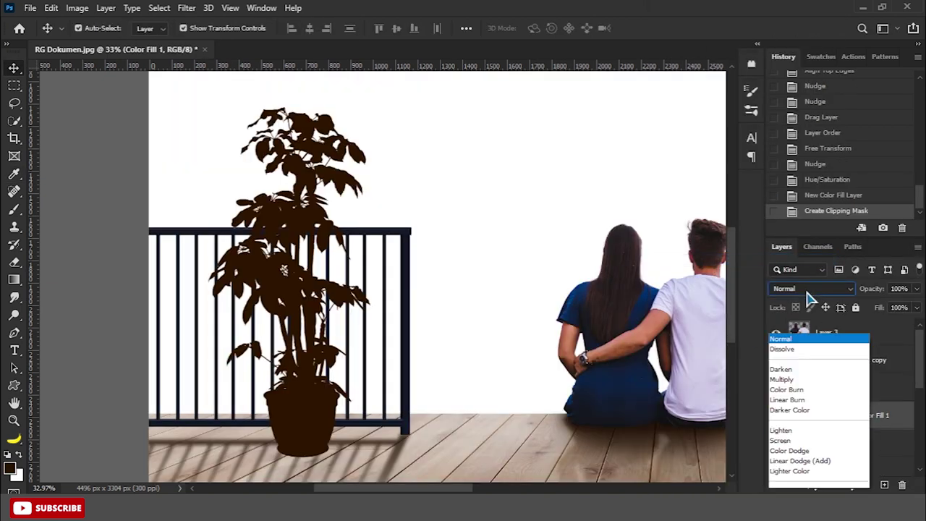
left_click(789, 325)
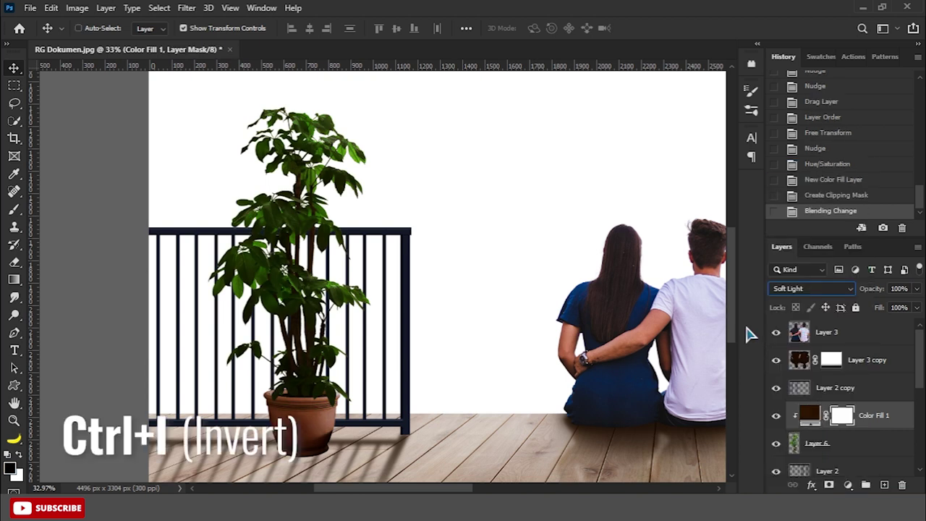
Invert Color Fill 1's mask and brush white to reveal the brown tone over the pot.
key("ctrl+i")
key("b")
key("x")
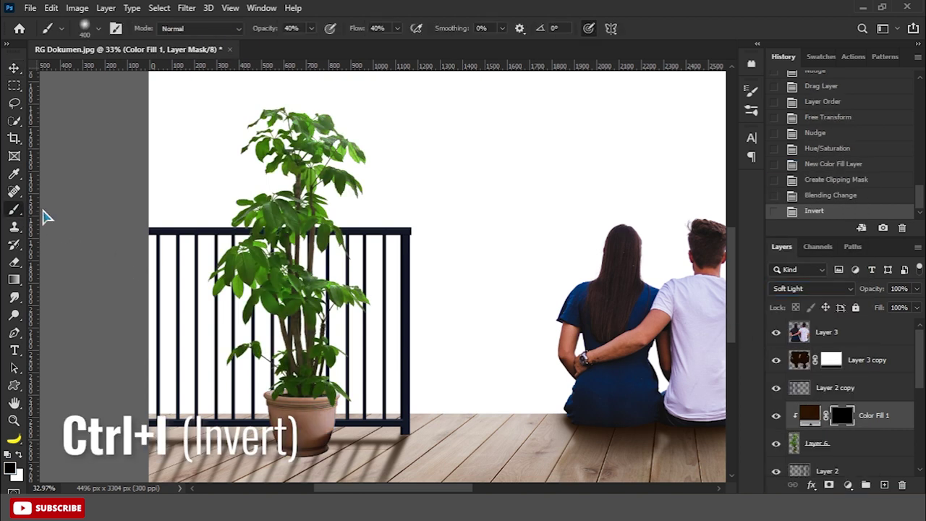
left_click_drag(166, 246, 118, 268)
left_click_drag(217, 361, 244, 372)
left_click_drag(246, 405, 282, 196)
At 100% brush opacity, paint brown over the pot base and shadow, then add empty Layer 7.
left_click(311, 28)
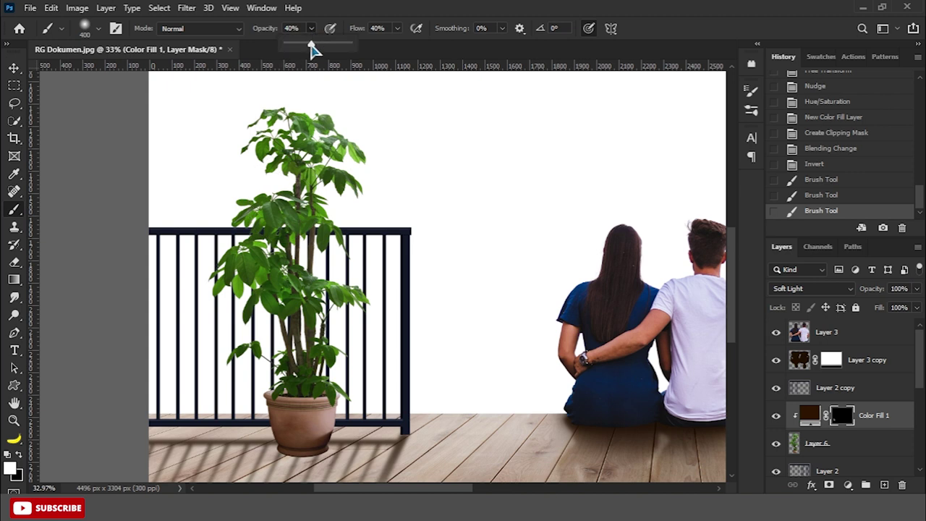
left_click_drag(313, 47, 355, 47)
left_click_drag(268, 394, 289, 434)
key("bracketleft")
mouse_move(285, 393)
left_mouse_down()
mouse_move(311, 464)
mouse_move(274, 333)
left_mouse_up()
key("bracketright")
key("bracketright")
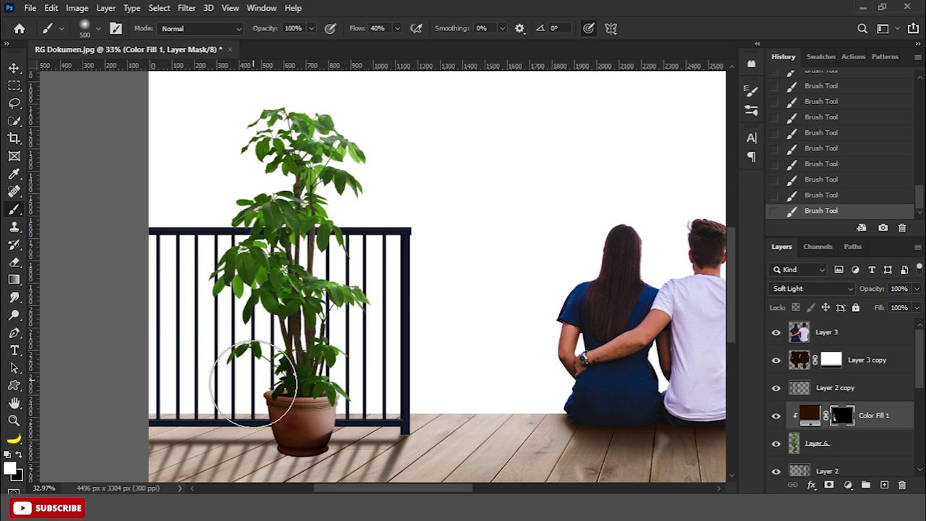
scroll(264, 336, "down", 2)
left_click(885, 485, "ctrl")
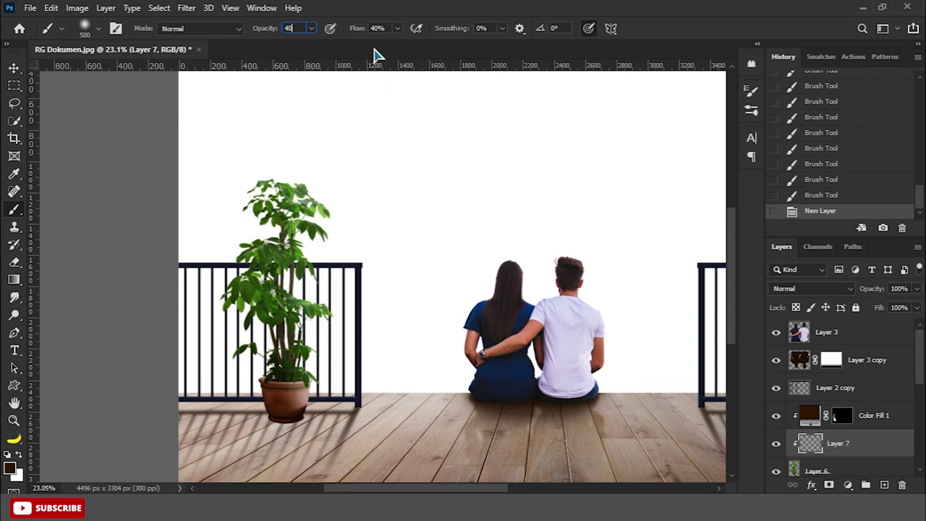
Brush a dark base shadow around and under the plant pot on Layer 7.
left_click_drag(231, 405, 286, 405)
scroll(260, 405, "up", 1)
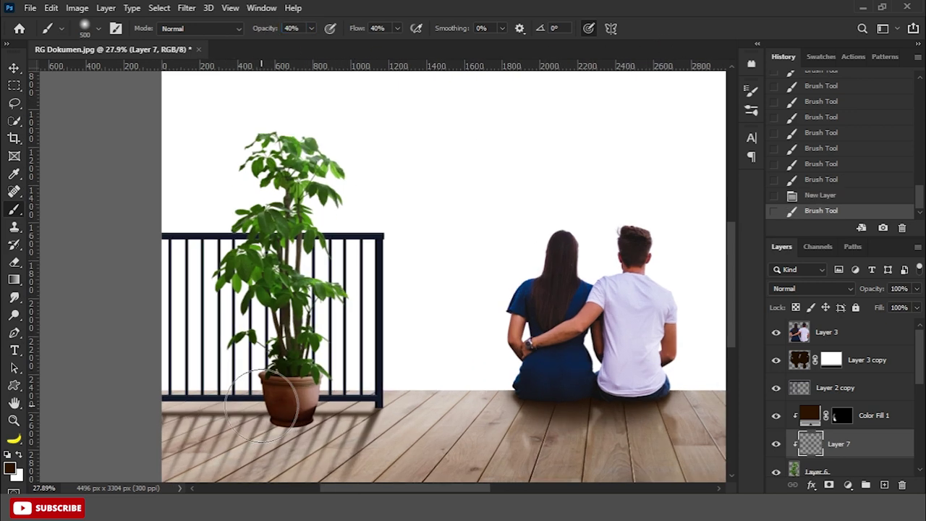
left_click_drag(273, 443, 297, 416)
left_click_drag(239, 427, 326, 434)
key("bracketright")
key("bracketright")
key("bracketright")
mouse_move(282, 390)
left_mouse_down()
mouse_move(261, 391)
mouse_move(237, 371)
left_mouse_up()
scroll(239, 370, "down", 1)
scroll(843, 435, "down", 3)
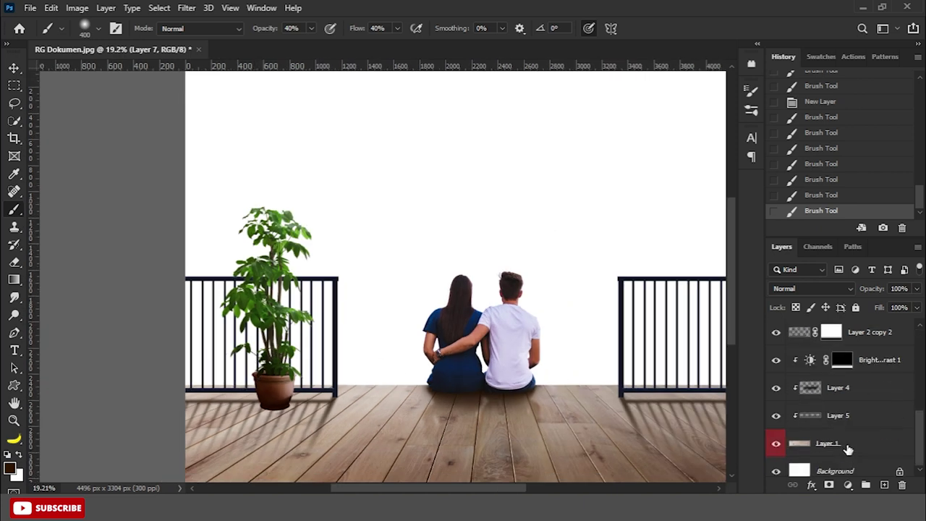
Add a new layer clipped to the deck and paint a dark brown spot at 100% flow.
left_click(846, 436)
left_click(885, 484)
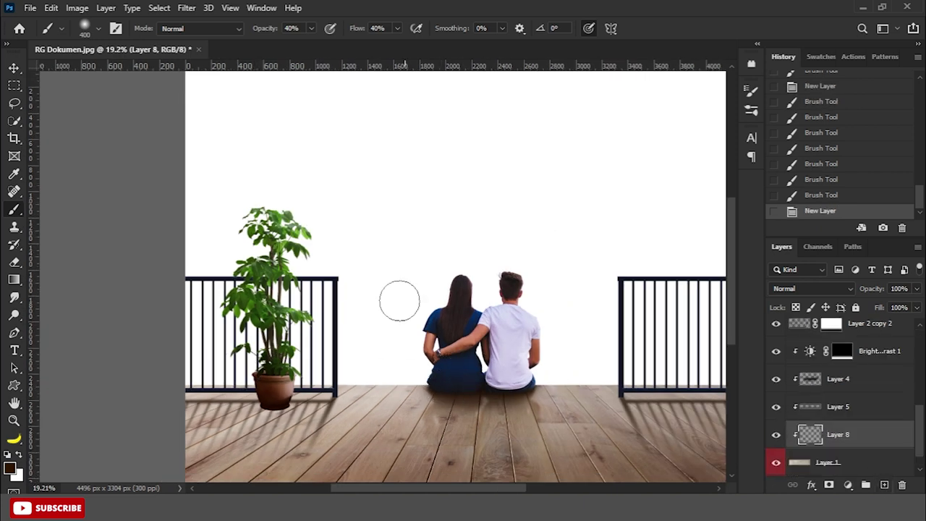
left_click_drag(398, 29, 493, 54)
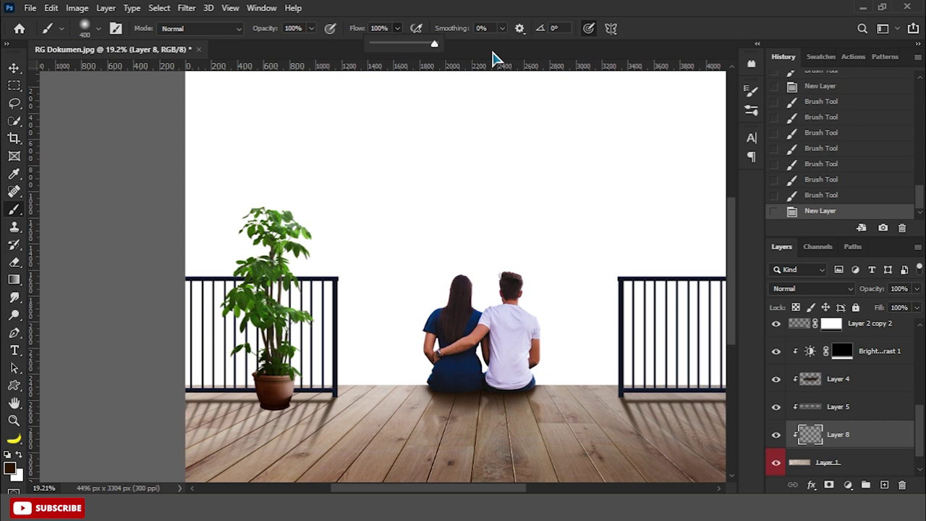
left_click(380, 409)
left_click(380, 408)
left_click(381, 410)
left_click(383, 410)
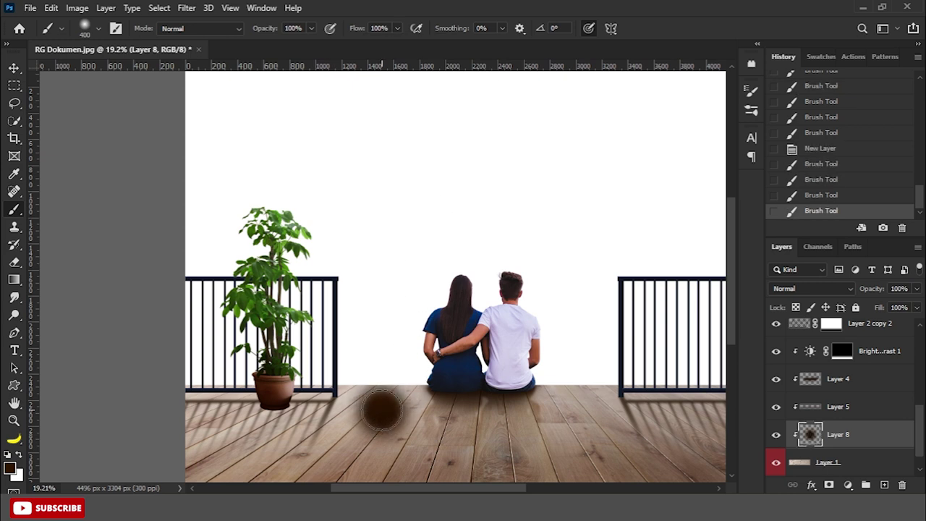
Free Transform the brown spot into a long slanted shadow rotated about 18 degrees.
key("ctrl+t")
left_click_drag(382, 361, 382, 306)
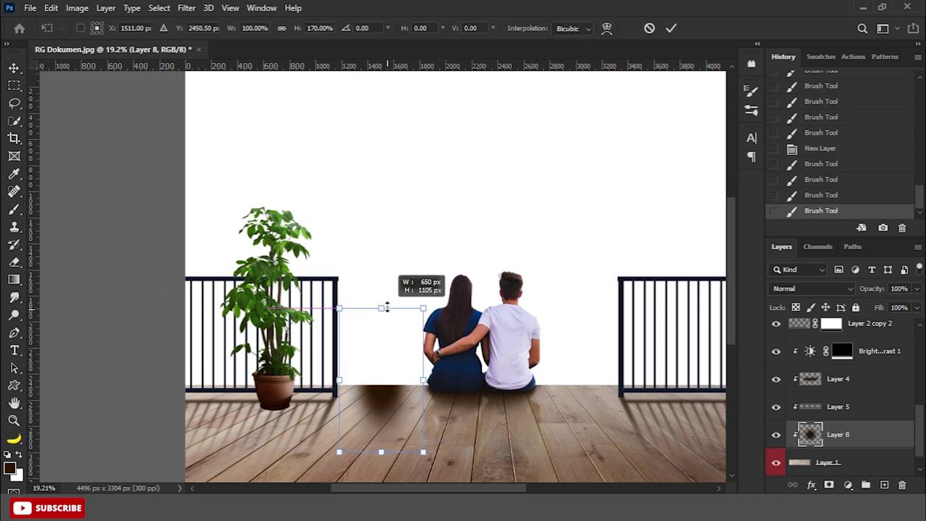
key("ctrl+minus")
left_click_drag(322, 389, 321, 437)
left_click_drag(378, 367, 378, 386)
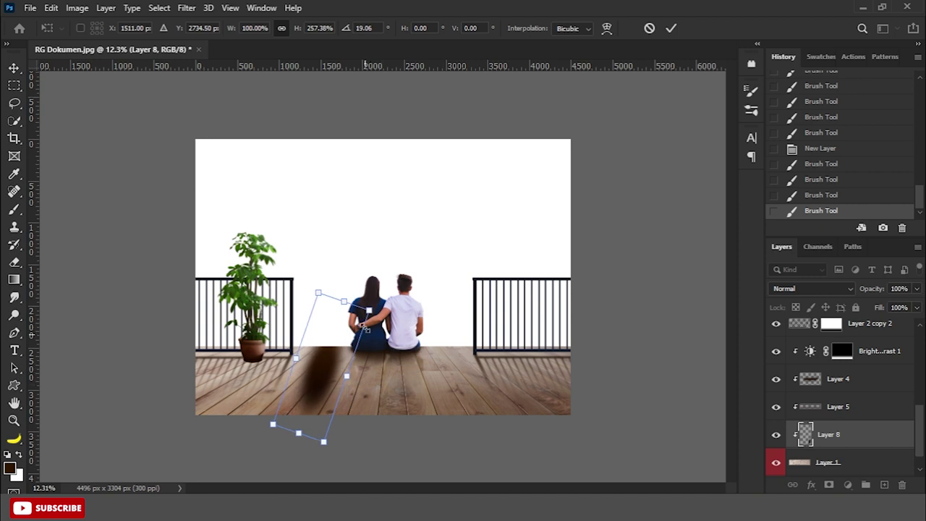
left_click_drag(367, 327, 254, 364)
key("Return")
Nudge the pot shadow slightly right and widen it a little from its centre.
scroll(312, 331, "up", 4)
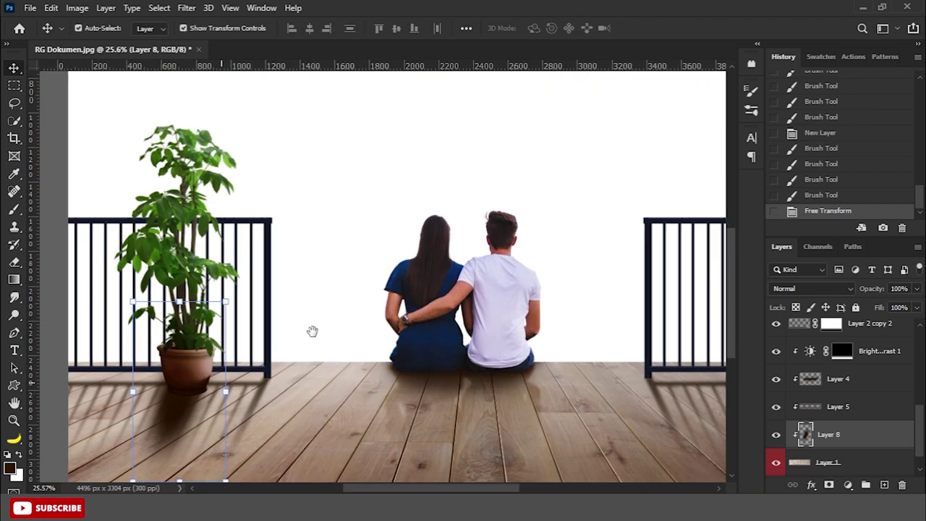
left_click_drag(312, 331, 432, 262)
key("ctrl+t")
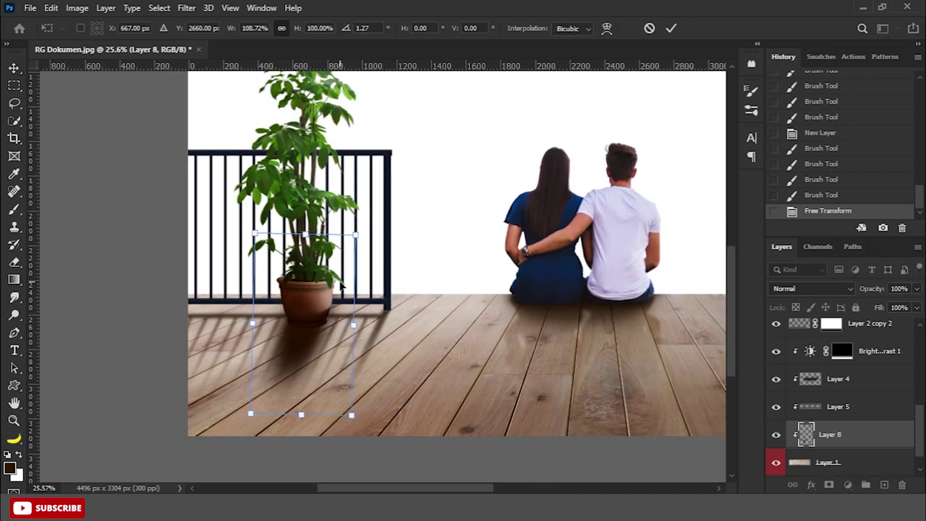
key("Return")
key("Right")
key("ctrl+t")
left_click_drag(360, 326, 362, 327)
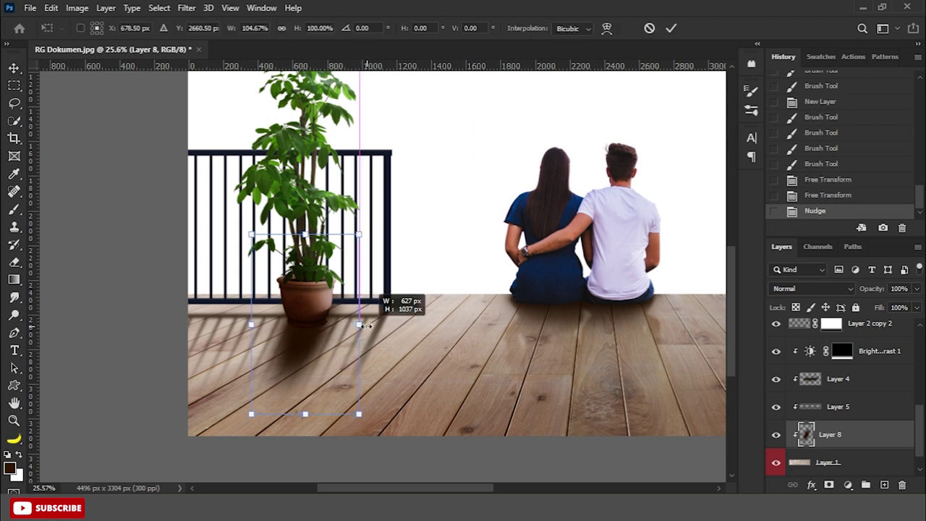
key("Return")
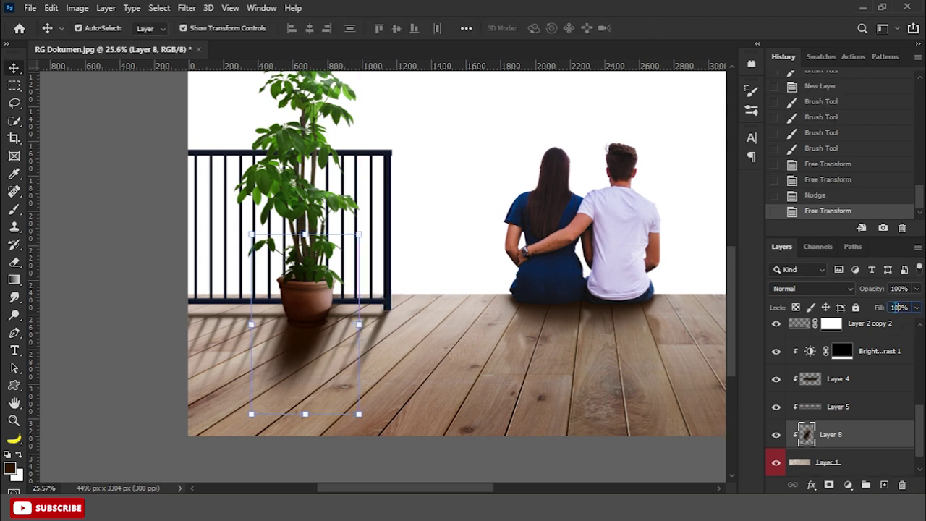
Set Layer 8's fill to 90% and add a layer mask to it.
type("80")
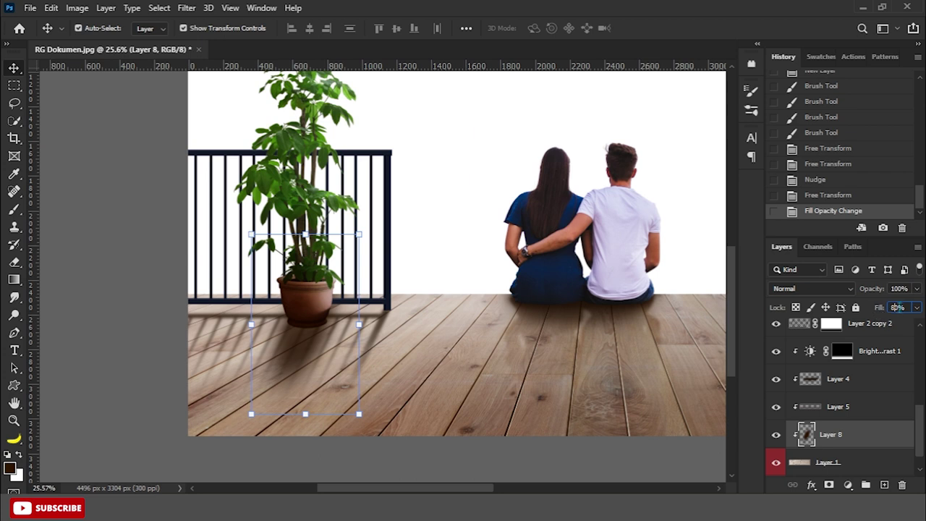
type("90")
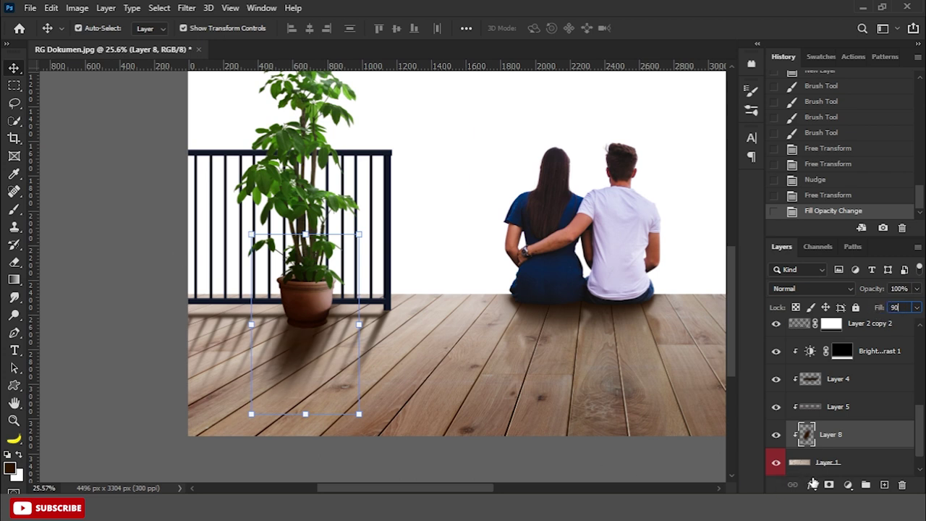
left_click(829, 484)
left_click(15, 212)
Paint black on Layer 8's mask to fade out the far end of the shadow.
key("x")
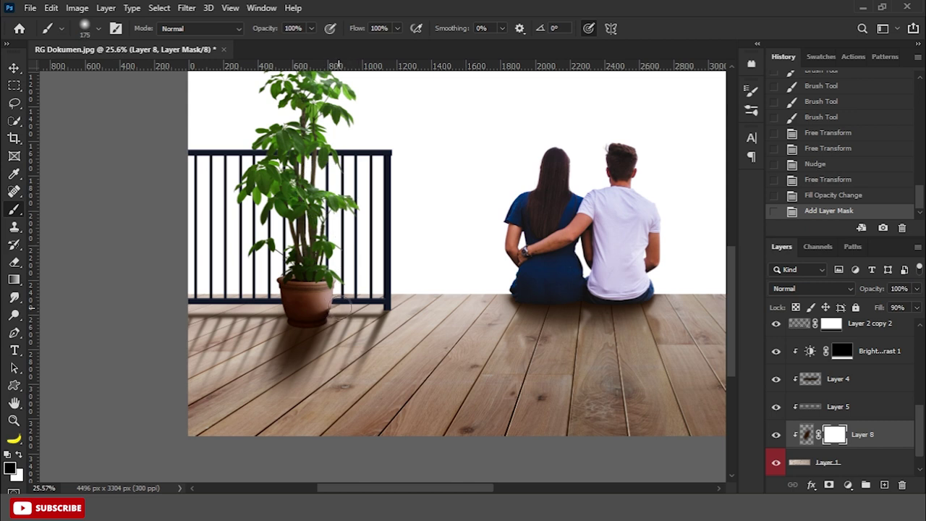
left_click_drag(301, 299, 330, 358)
scroll(306, 325, "up", 2)
key("x")
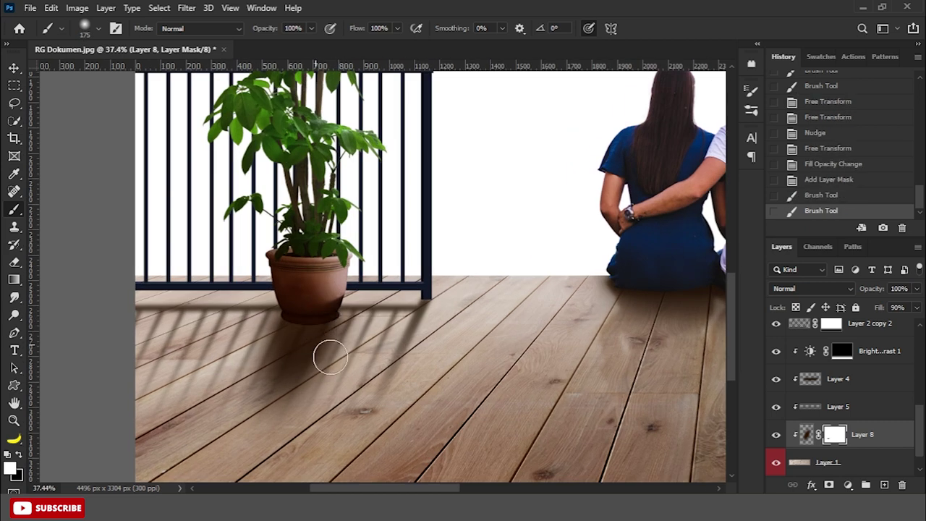
Add Layer 9 and brush a contact shadow under the pot with a smaller brush.
left_click(884, 484)
scroll(338, 249, "up", 2)
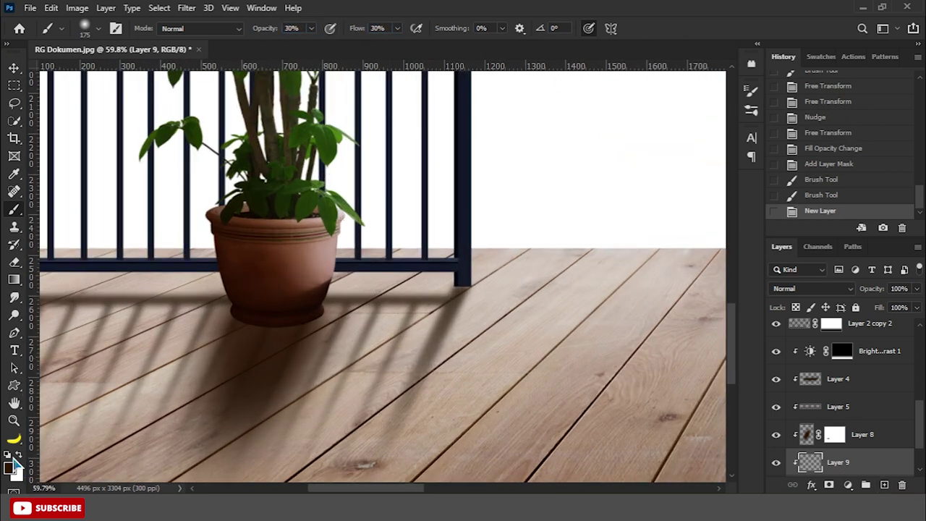
scroll(254, 326, "up", 1)
key("bracketleft")
key("bracketleft")
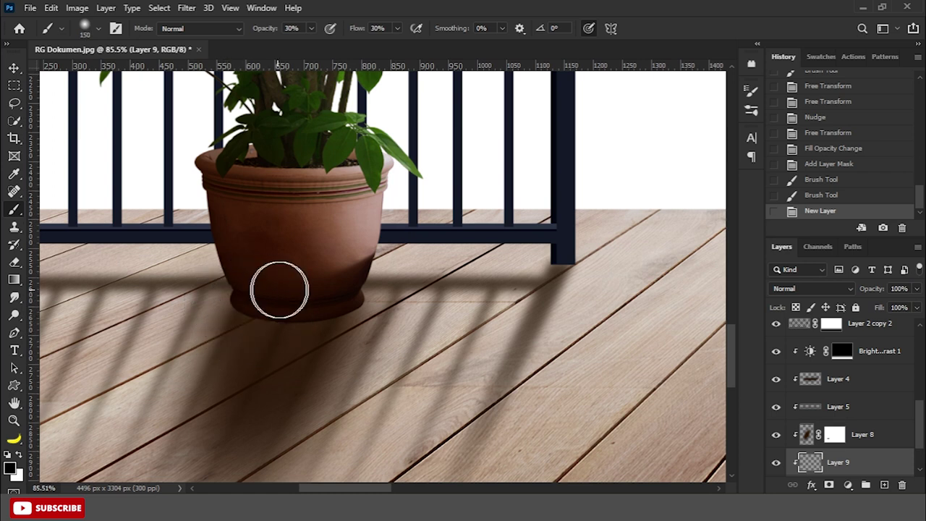
scroll(304, 296, "up", 2)
key("bracketleft")
key("bracketleft")
key("bracketleft")
key("bracketleft")
left_click_drag(269, 309, 368, 301)
mouse_move(229, 304)
left_mouse_down()
mouse_move(393, 306)
mouse_move(346, 314)
mouse_move(379, 325)
mouse_move(215, 310)
mouse_move(386, 313)
left_mouse_up()
scroll(883, 428, "down", 2)
Move Layer 9 above Layer 8 and build up the contact shadow, softening it with a 250 brush.
left_click(777, 407)
left_click(777, 406)
left_click_drag(355, 313, 338, 318)
left_click_drag(876, 411, 876, 366)
mouse_move(379, 305)
left_mouse_down()
mouse_move(223, 306)
mouse_move(275, 325)
mouse_move(296, 316)
mouse_move(271, 317)
mouse_move(378, 308)
mouse_move(333, 318)
left_mouse_up()
scroll(255, 316, "down", 3)
key("bracketright")
key("bracketright")
key("bracketright")
key("bracketright")
mouse_move(247, 318)
left_mouse_down()
mouse_move(257, 326)
mouse_move(307, 283)
mouse_move(222, 325)
left_mouse_up()
scroll(558, 263, "down", 3)
scroll(416, 282, "down", 1)
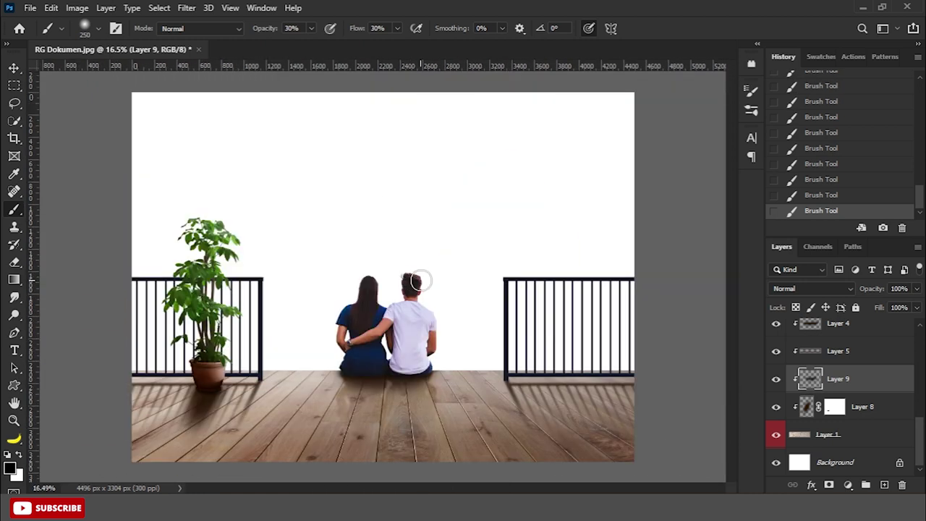
left_click(13, 72)
scroll(244, 397, "up", 3)
Nudge the left and right railing shadow layers into line with the railing bases.
left_click(246, 360)
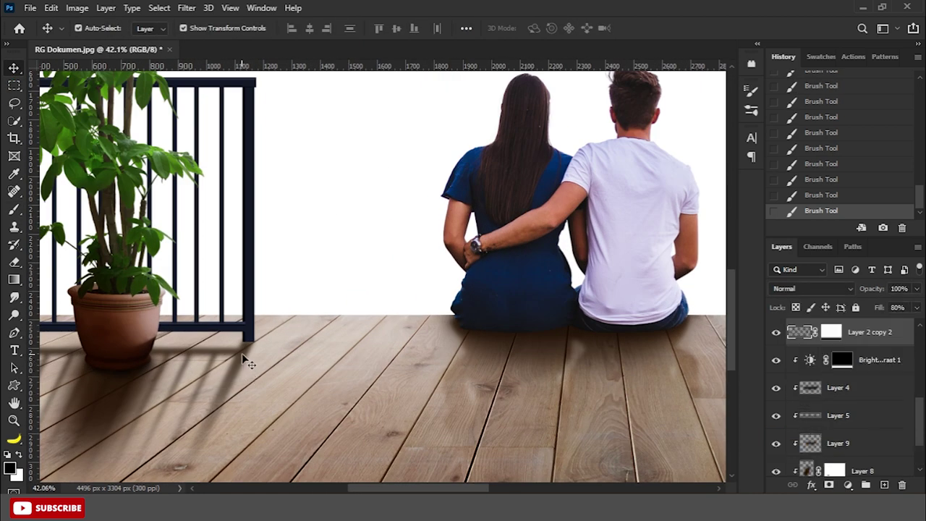
key("Down")
key("Down")
key("Up")
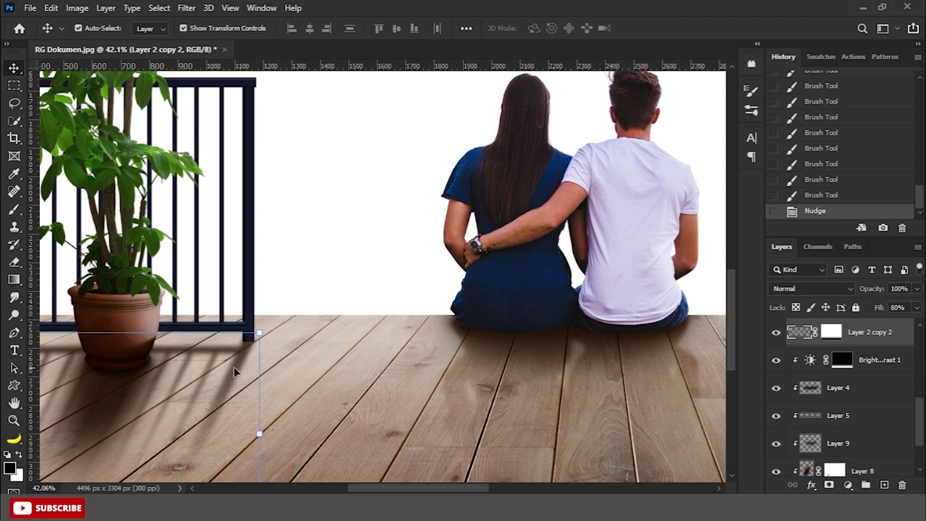
scroll(234, 372, "down", 2)
left_click(582, 361)
key("Up")
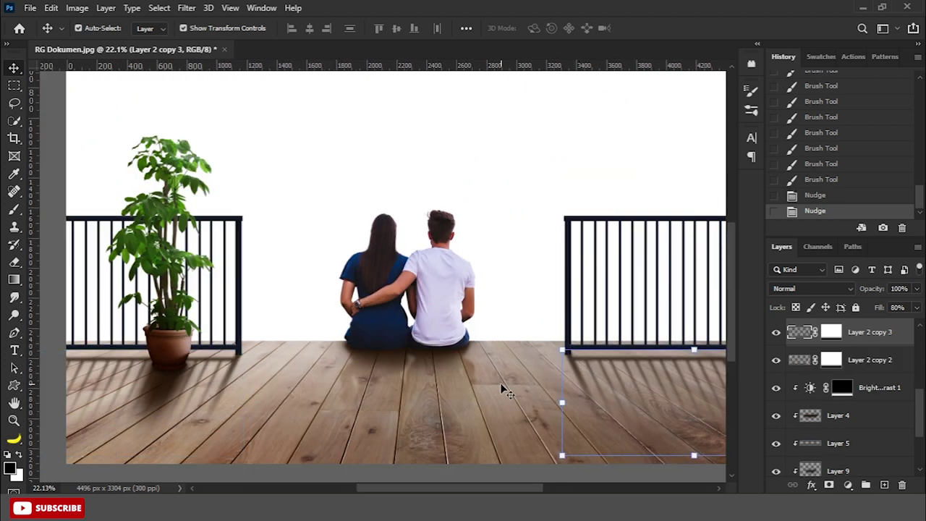
Target Layer 8's pot-shadow mask and choose the regular Brush tool.
left_click(500, 384)
scroll(459, 377, "down", 1)
scroll(459, 376, "down", 1)
left_click(660, 374)
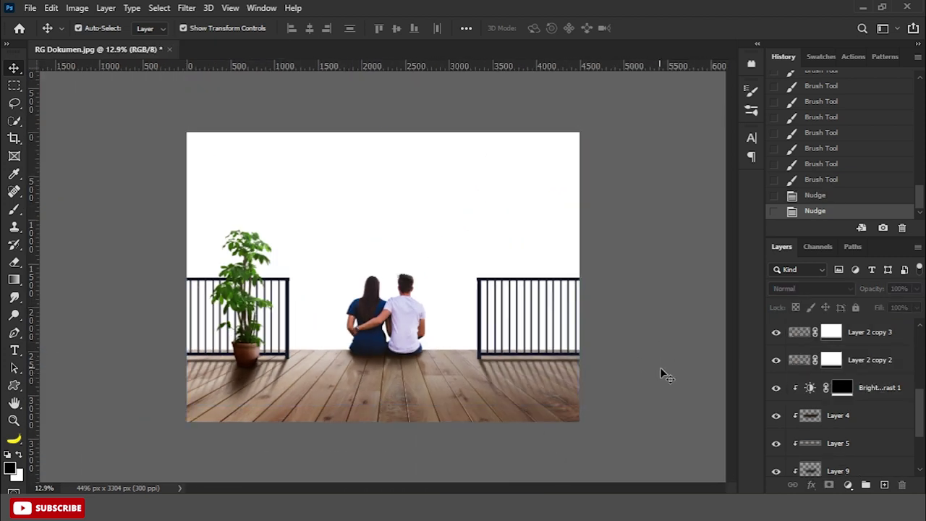
scroll(862, 451, "down", 3)
left_click(859, 426)
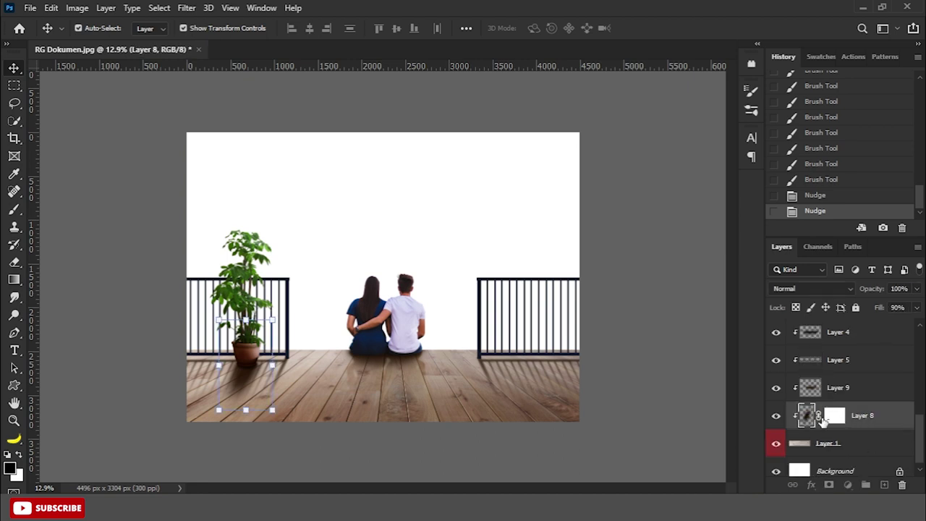
left_click(832, 417)
right_click(14, 209)
left_click(56, 209)
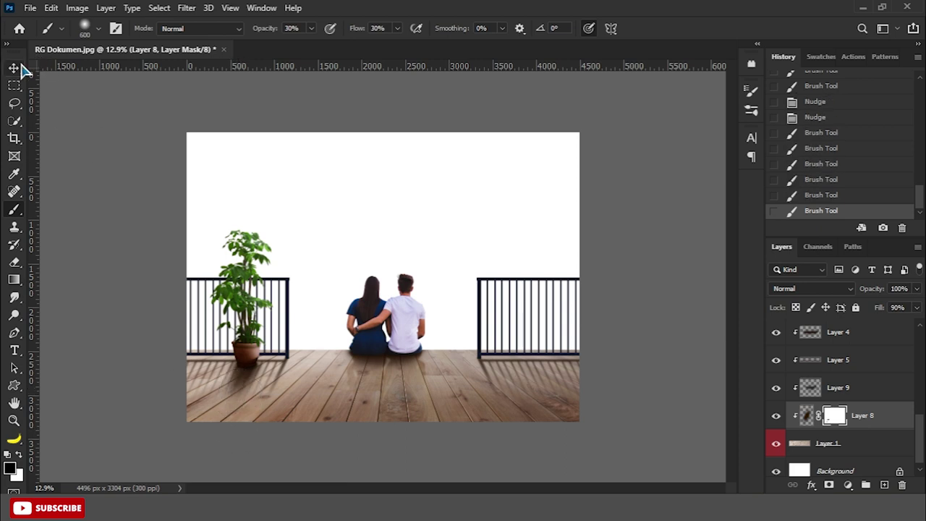
left_click(14, 68)
Drag chairs-and-table.png into RG Dokumen as Layer 10 and scale it onto the deck's right side.
left_click_drag(145, 49, 130, 242)
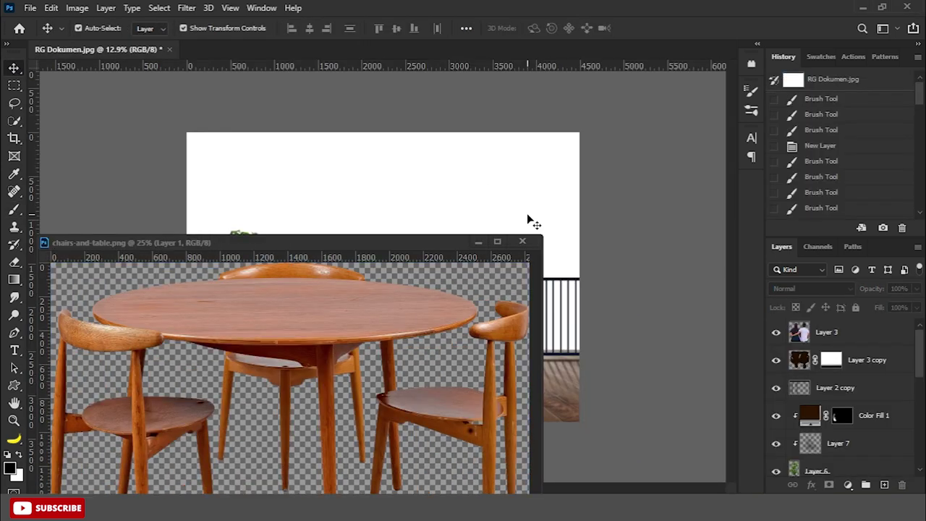
left_click_drag(435, 332, 559, 321)
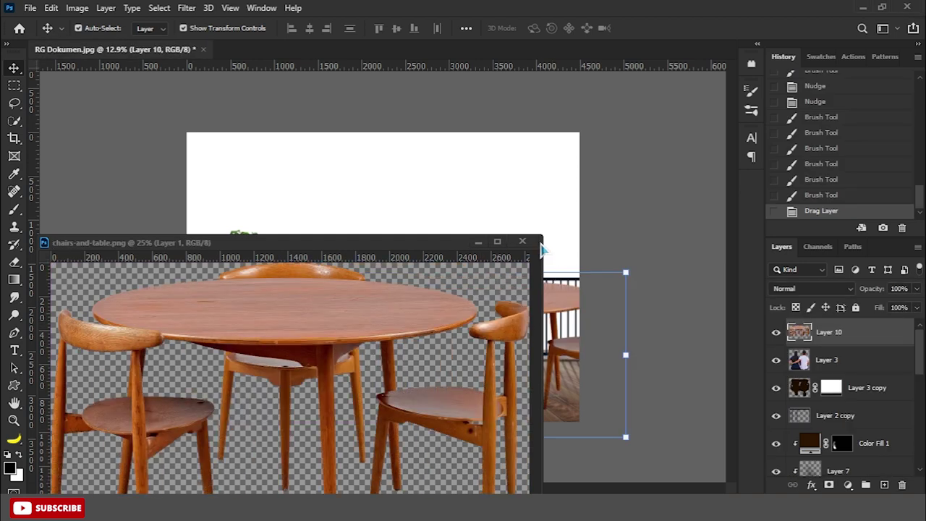
left_click_drag(626, 269, 599, 336)
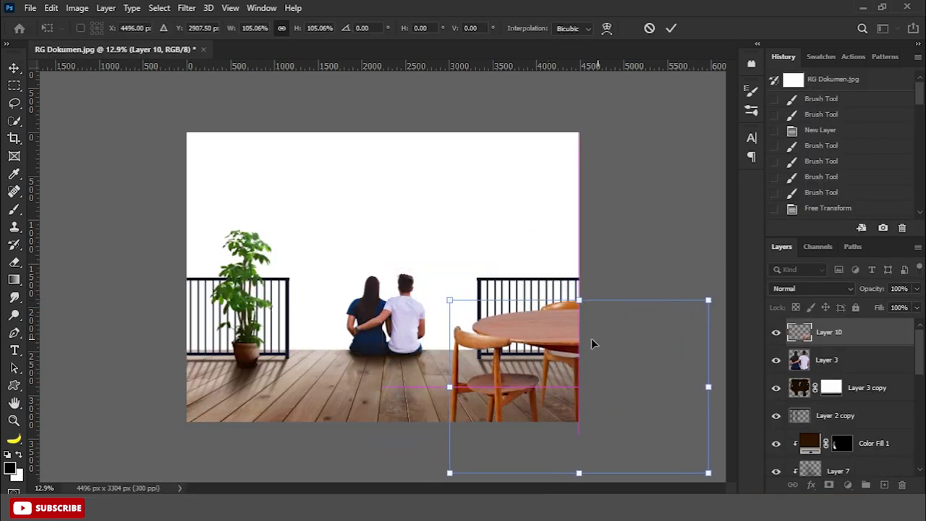
key("Return")
key("ctrl+minus")
key("ctrl+plus")
mouse_move(424, 369)
left_mouse_down()
mouse_move(678, 311)
mouse_move(634, 338)
left_mouse_up()
left_click_drag(687, 299, 698, 298)
key("Return")
key("Right")
key("Right")
Add a Hue/Saturation adjustment clipped to Layer 10 with lowered saturation.
left_click(849, 488)
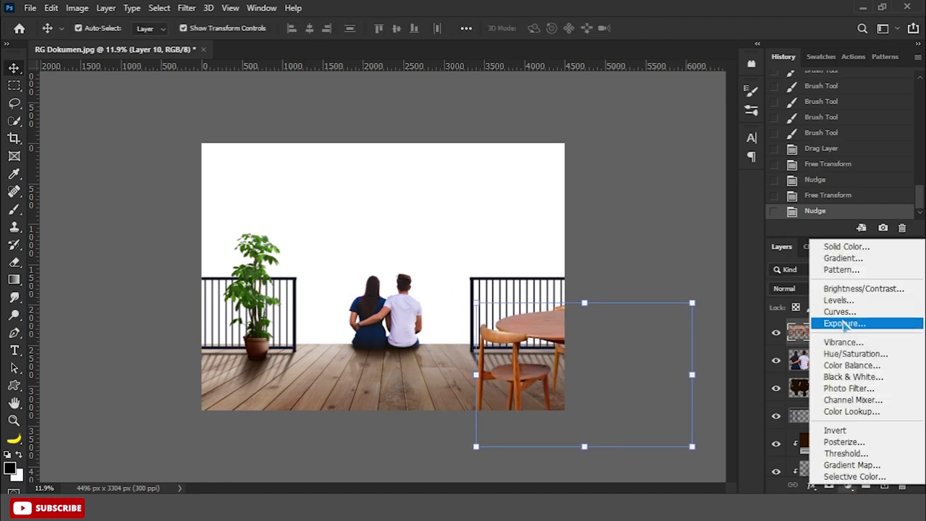
left_click(838, 354)
left_click(665, 333)
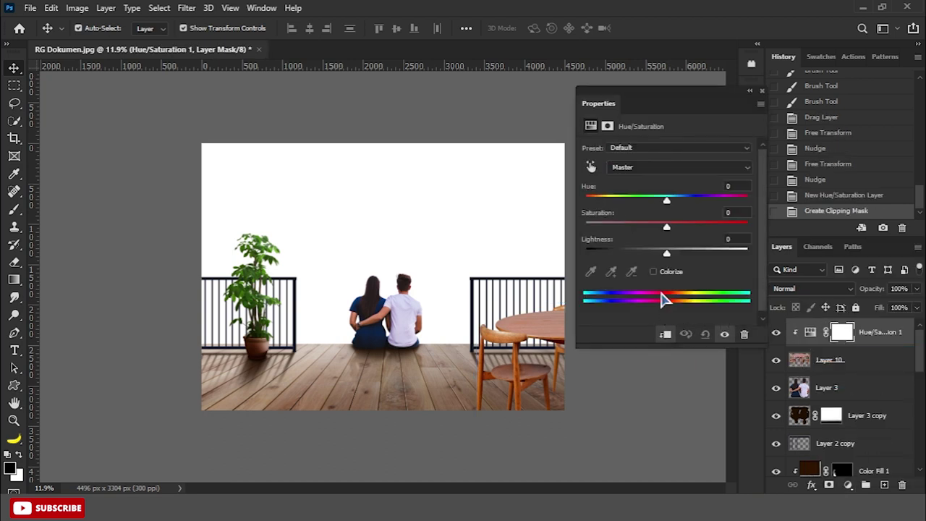
left_click_drag(651, 230, 644, 227)
left_click(762, 92)
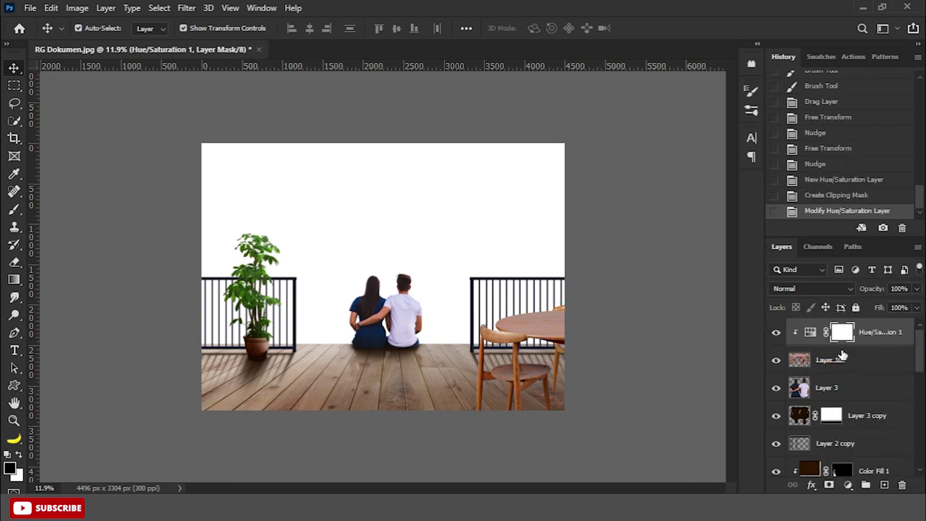
left_click(841, 358)
Add a Brightness/Contrast adjustment at -52 brightness and 41 contrast.
left_click(850, 485)
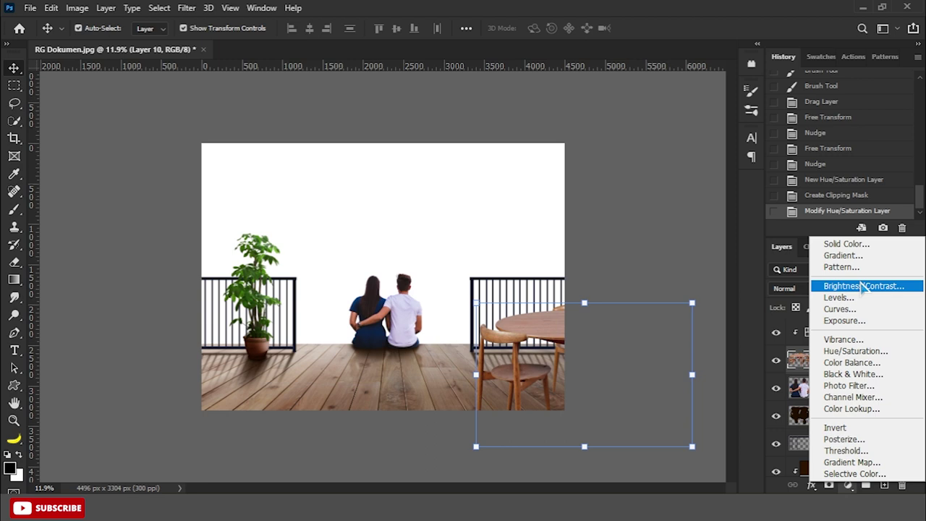
left_click(857, 285)
left_click_drag(667, 187, 634, 189)
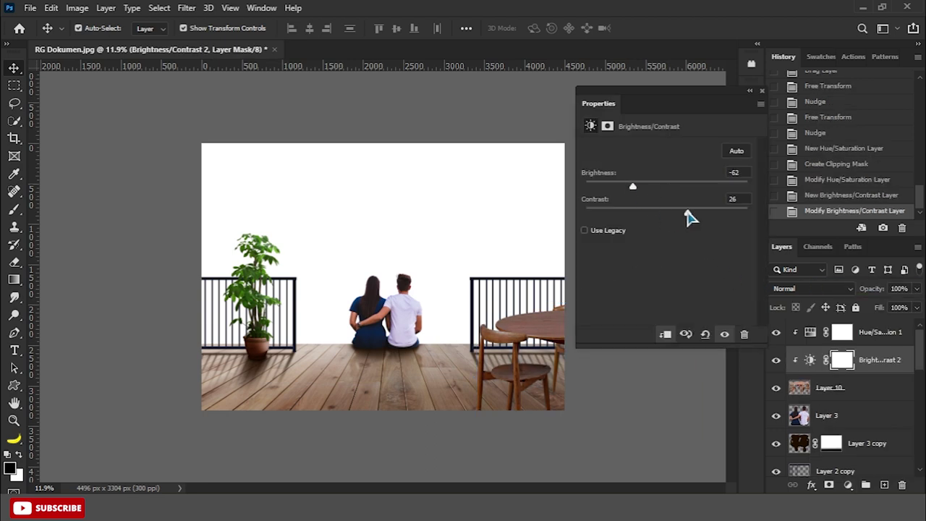
left_click(762, 92)
Brush the Brightness/Contrast mask over the table and railing area.
left_click(15, 209)
left_click(68, 207)
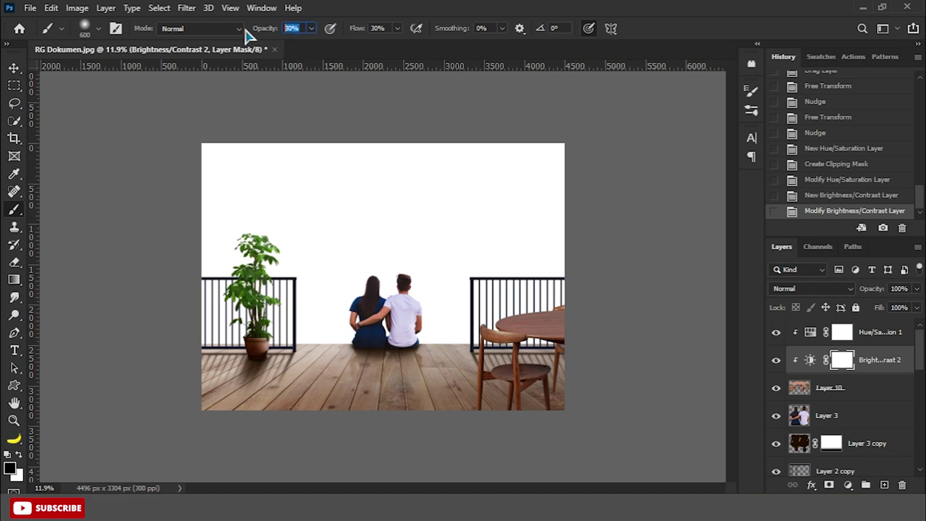
left_click_drag(394, 44, 445, 44)
key("bracketright")
key("bracketright")
key("bracketright")
mouse_move(542, 325)
left_mouse_down()
mouse_move(506, 311)
mouse_move(550, 318)
left_mouse_up()
left_click_drag(550, 304, 600, 279)
mouse_move(572, 318)
left_mouse_down()
mouse_move(596, 333)
mouse_move(520, 322)
left_mouse_up()
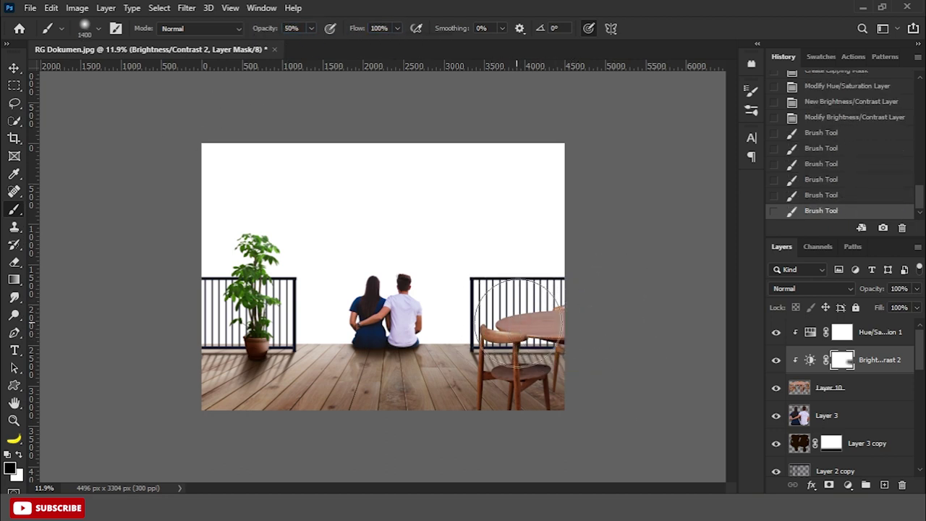
left_click(776, 360)
left_click(776, 360)
left_click(831, 390)
Add a Levels adjustment with the black input set to 26.
left_click(849, 485)
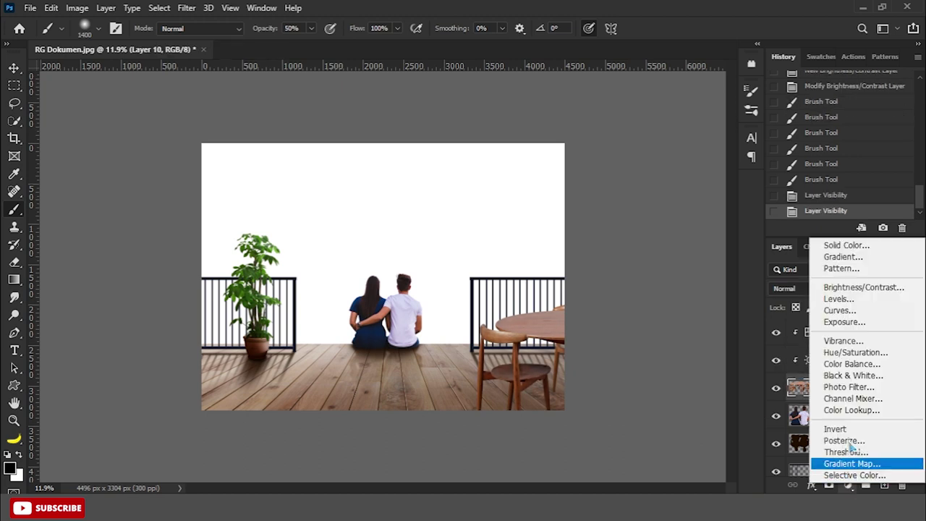
left_click(838, 299)
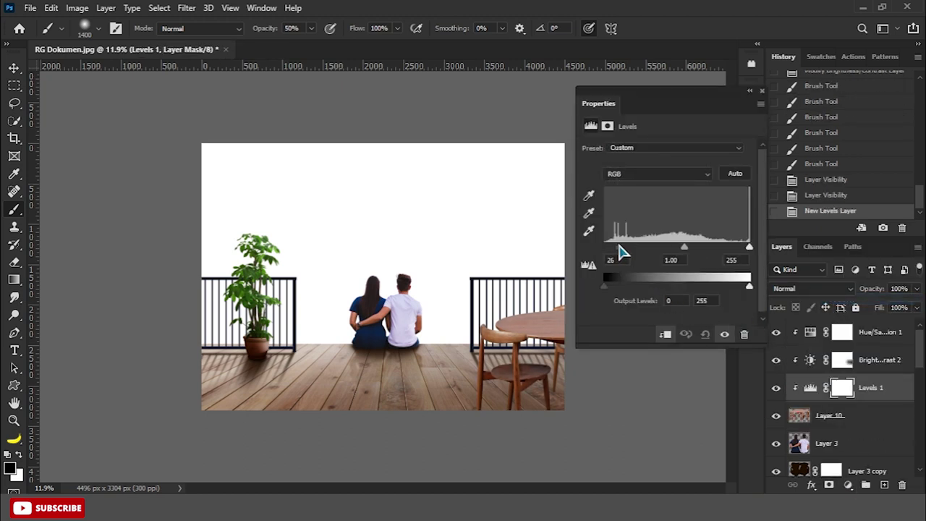
left_click_drag(621, 252, 626, 253)
left_click(759, 90)
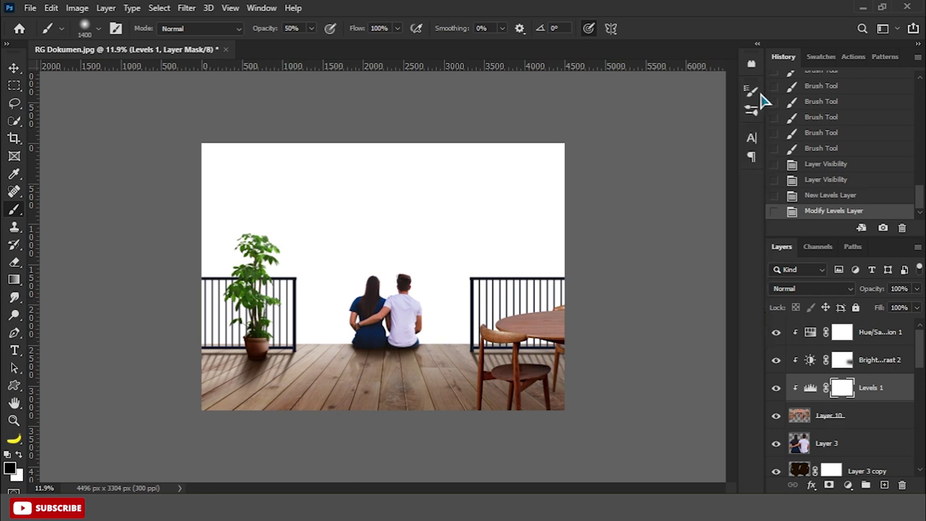
Enlarge the table-and-chair layer slightly with Free Transform.
left_click(854, 416)
key("ctrl+t")
scroll(448, 296, "down", 1)
mouse_move(616, 403)
left_mouse_down()
mouse_move(632, 425)
mouse_move(606, 397)
left_mouse_up()
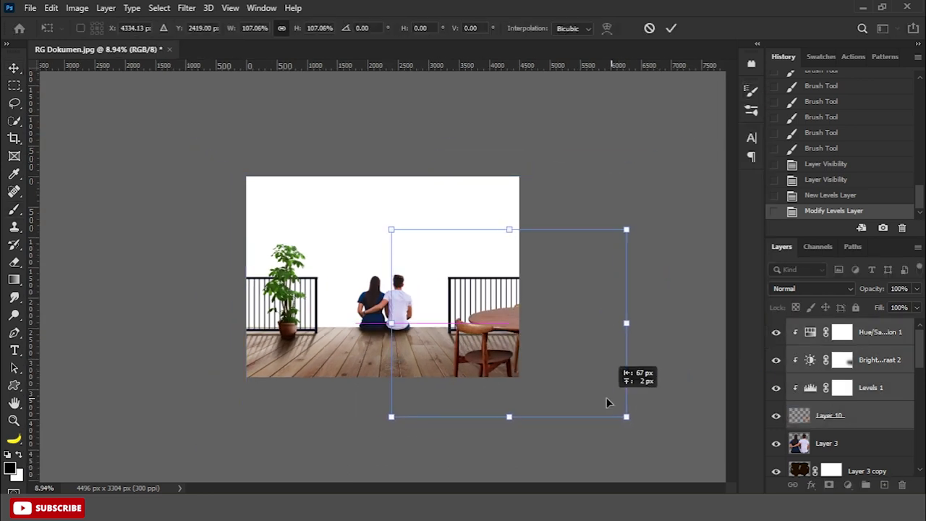
Commit the enlarged table and chair and nudge them slightly down and right.
key("Return")
key("Down")
key("Right")
key("Right")
key("Right")
left_click(664, 384)
scroll(665, 384, "up", 3)
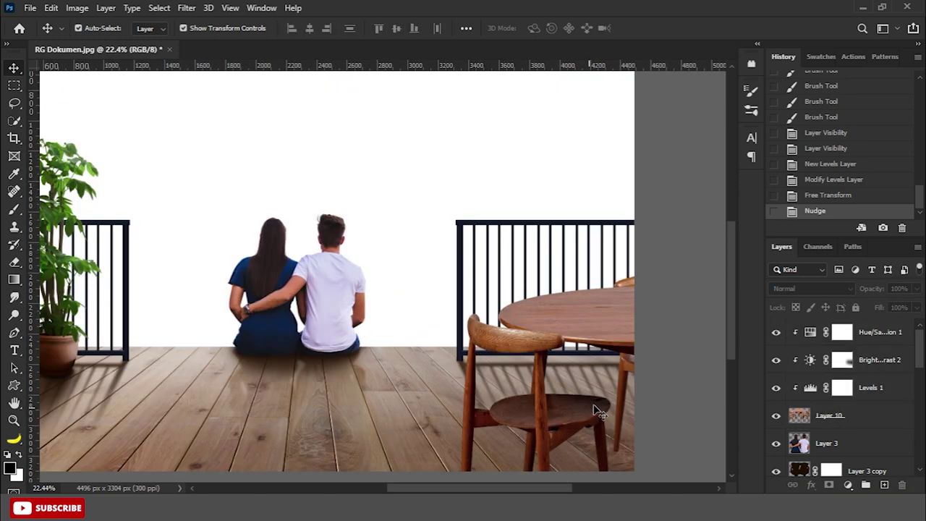
scroll(877, 434, "down", 3)
scroll(877, 434, "down", 2)
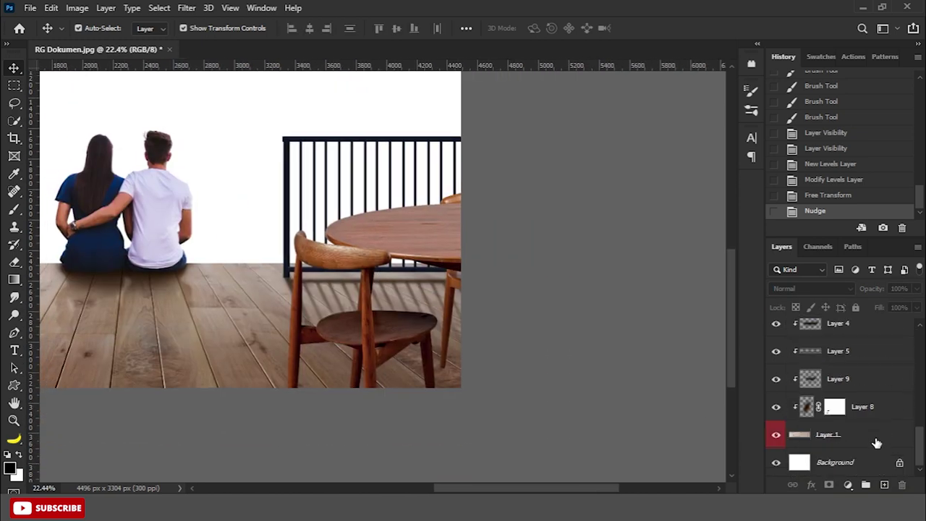
Add a new layer above the deck floor and set a near-black brush colour.
left_click(878, 443)
right_click(14, 209)
left_click(65, 209)
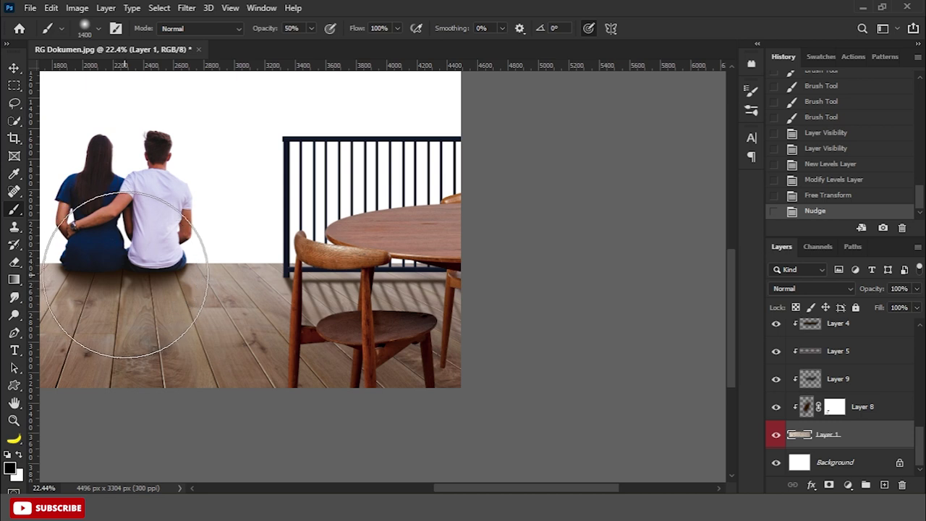
left_click(885, 485)
right_click(14, 211)
left_click(43, 211)
left_click(10, 468)
left_click(197, 371)
left_click(734, 365)
left_click(875, 215)
Paint a black dab, then stretch and tilt it into a shadow under the chair leg.
left_click(230, 333)
left_click(230, 333)
left_click(87, 352)
left_click(184, 231)
left_click(15, 69)
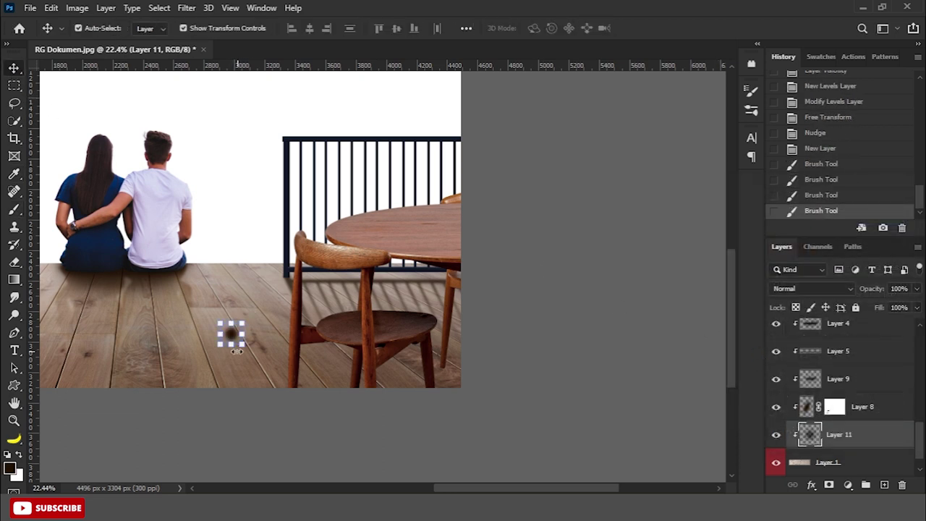
left_click_drag(232, 348, 233, 384)
left_click_drag(232, 321, 233, 270)
scroll(261, 352, "up", 2)
mouse_move(232, 321)
left_mouse_down()
mouse_move(244, 311)
mouse_move(536, 370)
left_mouse_up()
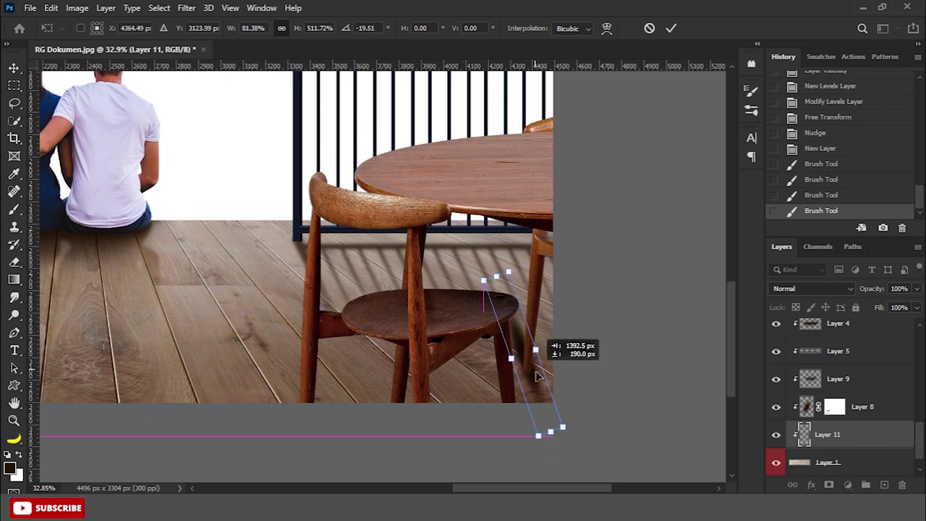
left_click_drag(510, 299, 516, 349)
key("Return")
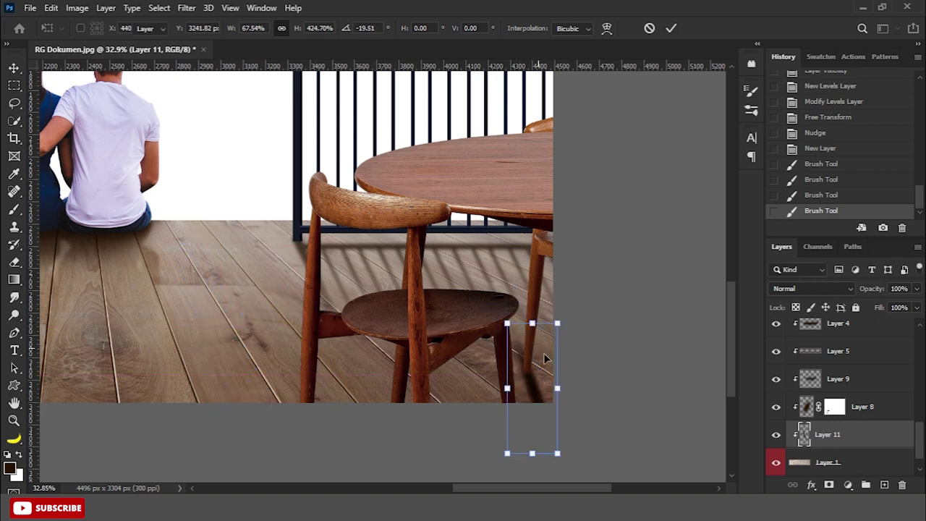
key("Up")
Add a layer mask and brush on it to soften the chair-leg shadow.
left_click(830, 486)
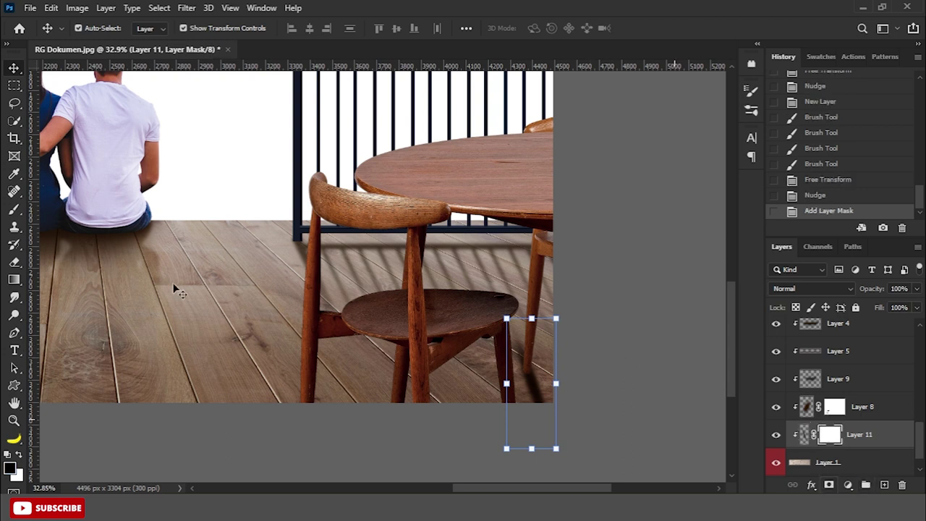
left_click(14, 209)
left_click(65, 209)
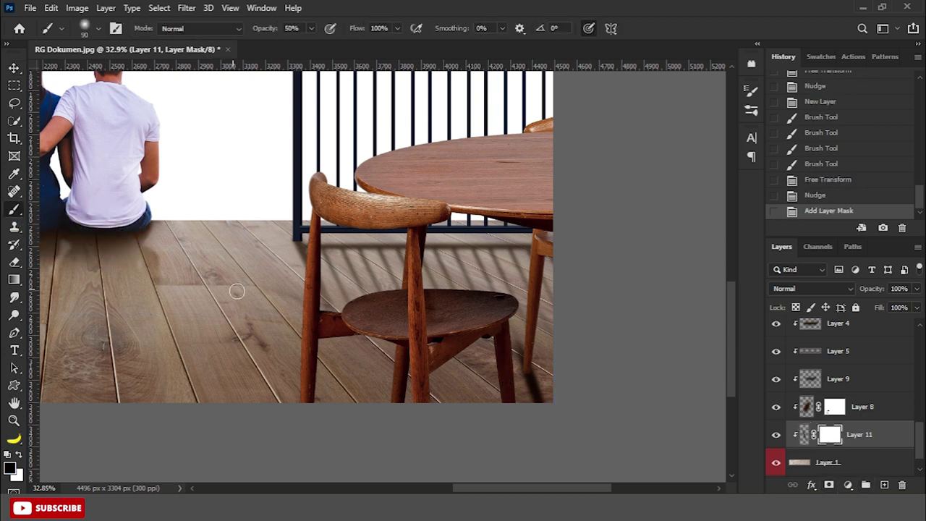
scroll(237, 291, "up", 2)
mouse_move(570, 334)
left_mouse_down()
mouse_move(567, 372)
mouse_move(601, 435)
mouse_move(604, 389)
mouse_move(565, 411)
left_mouse_up()
scroll(586, 391, "down", 3)
scroll(570, 393, "up", 4)
Swap the brush to white and bring the RG Dokumen composition forward.
scroll(554, 393, "up", 6)
key("x")
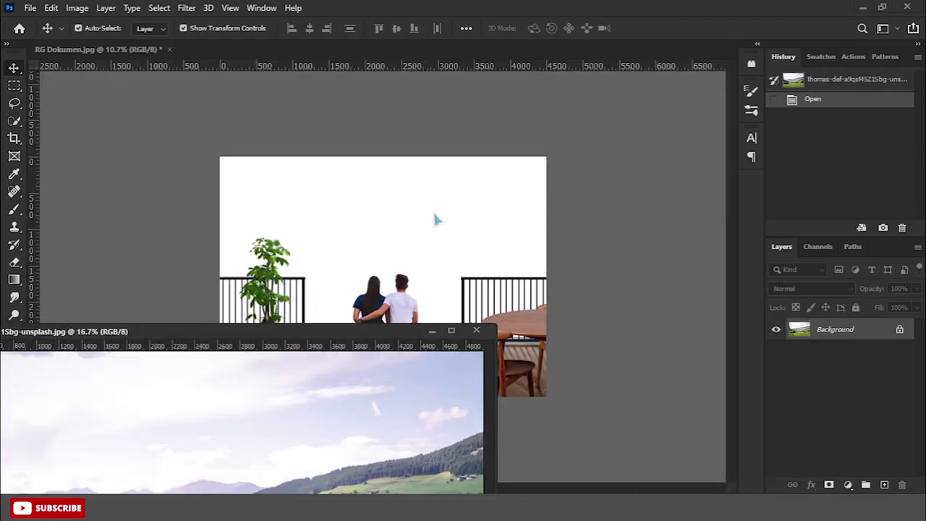
left_click(434, 219)
scroll(854, 398, "up", 2)
Drag the landscape in above Background and enlarge it to fill the canvas.
left_click(832, 462)
mouse_move(424, 407)
left_mouse_down()
mouse_move(467, 250)
mouse_move(480, 325)
left_mouse_up()
mouse_move(514, 217)
left_mouse_down()
mouse_move(493, 234)
mouse_move(527, 188)
left_mouse_up()
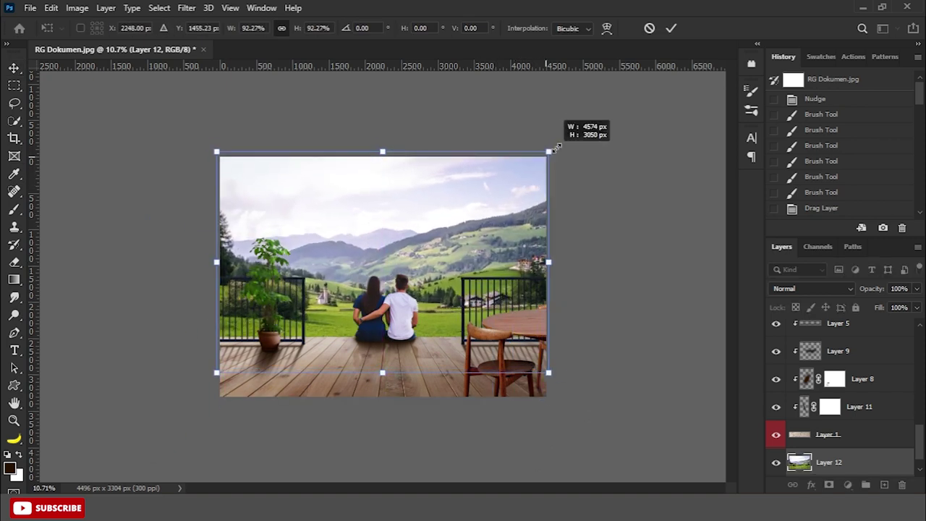
left_click_drag(558, 139, 574, 135)
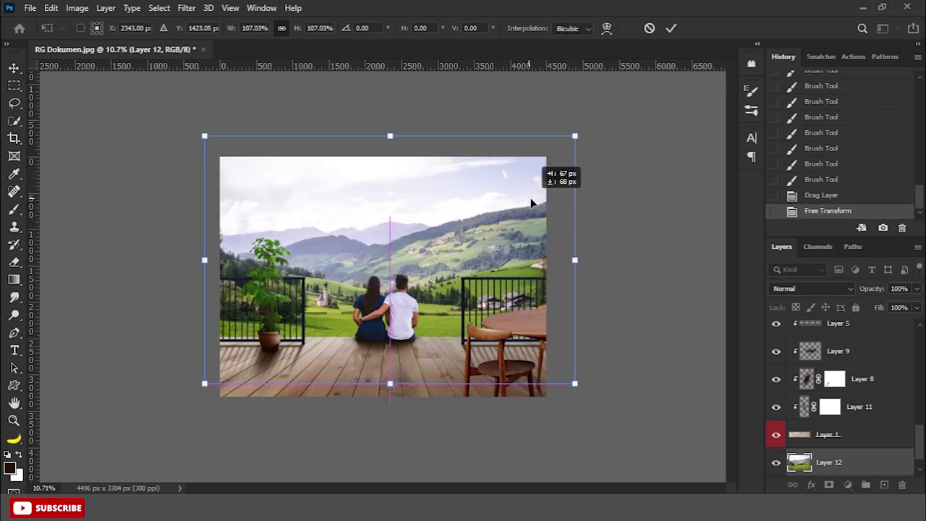
key("Return")
key("Up")
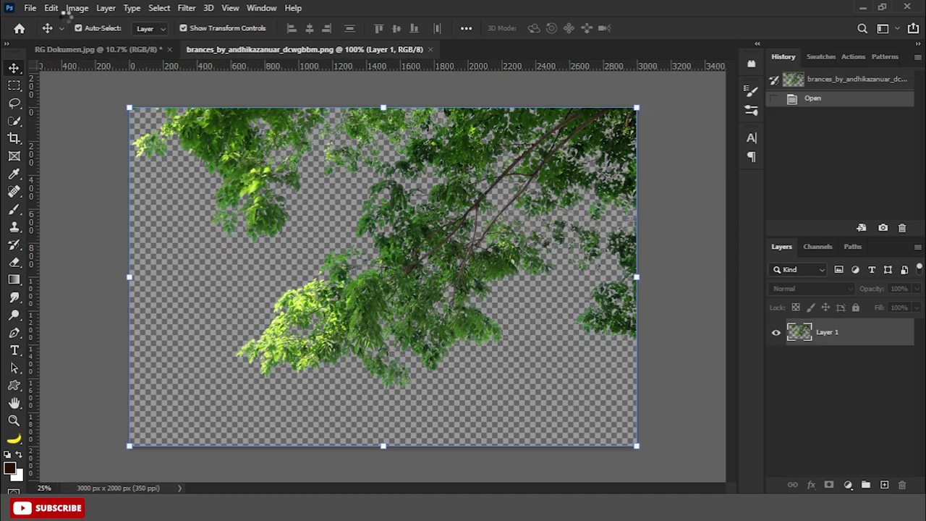
Flip the branch image horizontally, copy it into RG Dokumen, and close it unsaved.
left_click(77, 7)
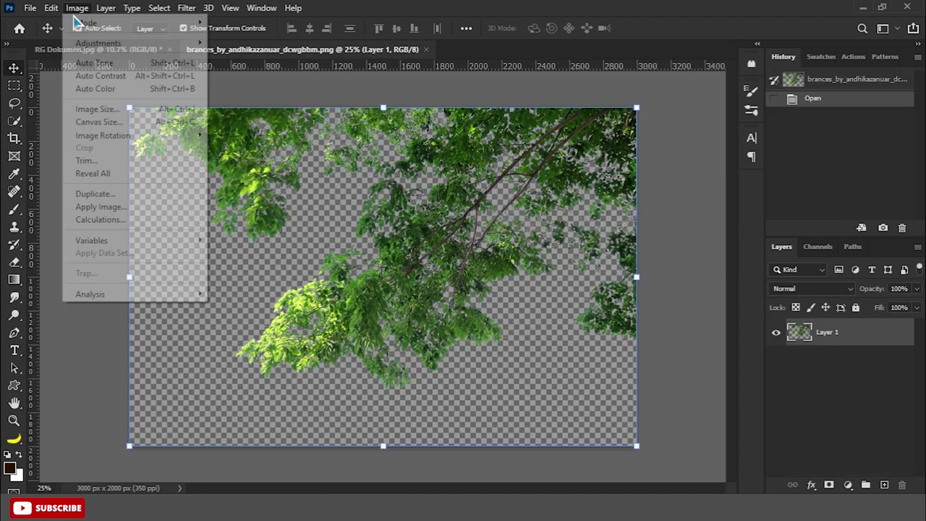
left_click(243, 193)
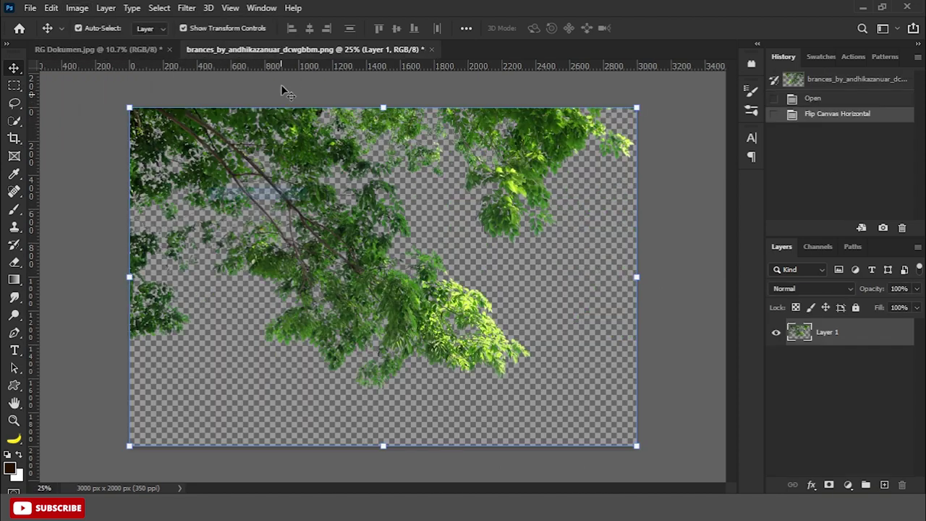
left_click_drag(303, 49, 130, 288)
left_click(256, 193)
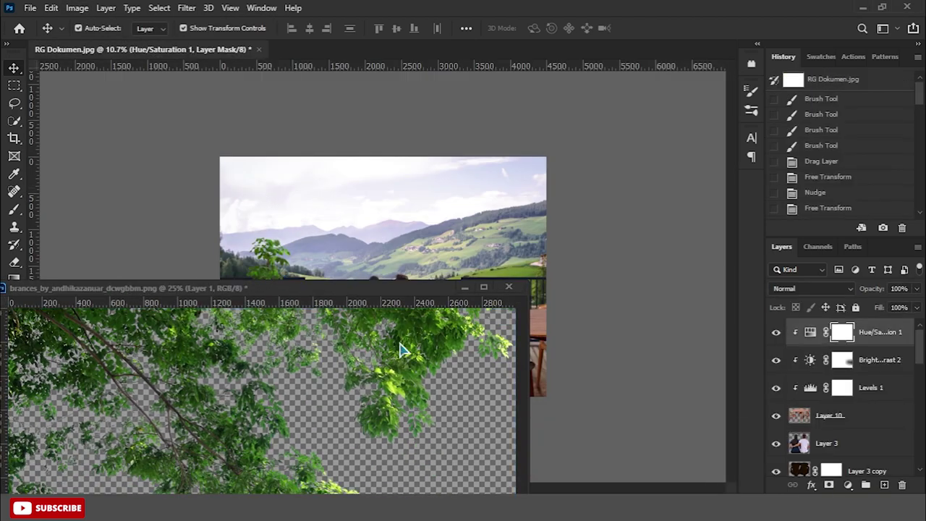
left_click_drag(506, 309, 509, 276)
left_click(509, 290)
left_click(455, 197)
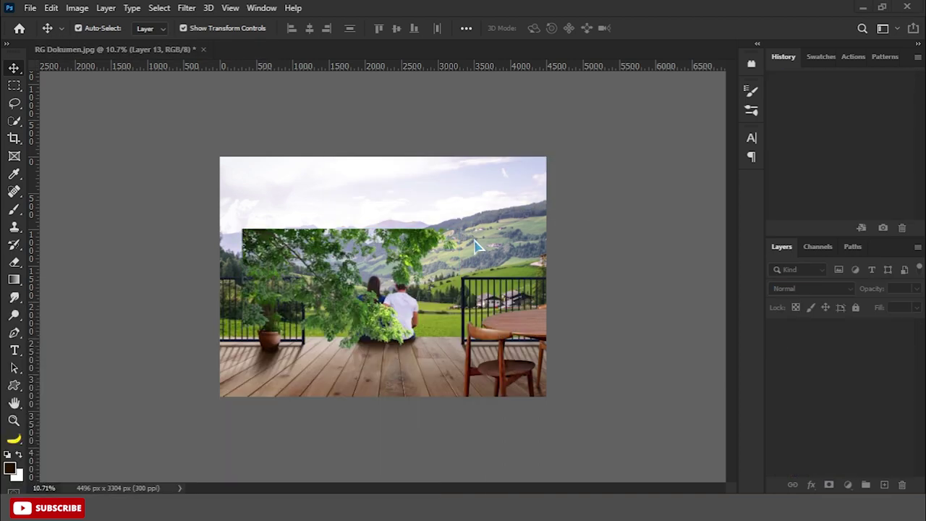
Scale and position the branches layer into the top-left corner of the scene.
key("ctrl+t")
mouse_move(420, 235)
left_mouse_down()
mouse_move(387, 229)
mouse_move(360, 168)
left_mouse_up()
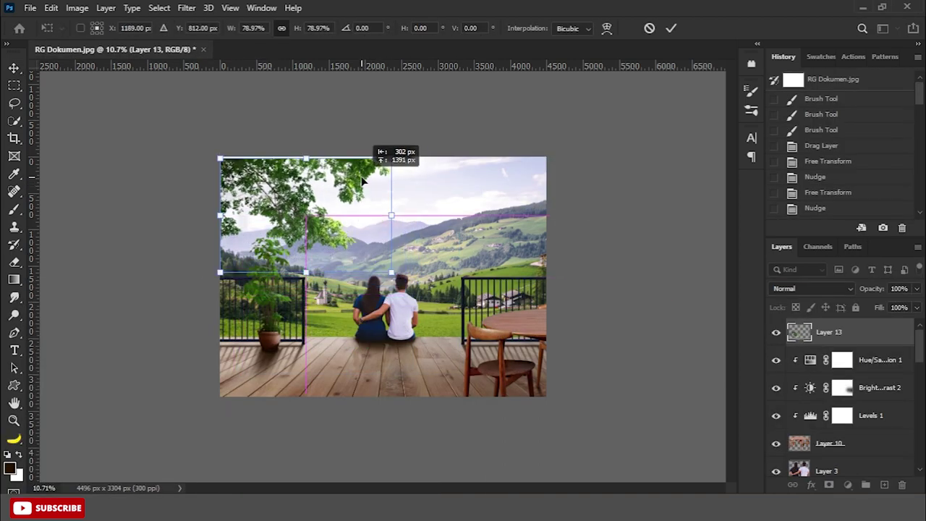
left_click_drag(391, 272, 364, 254)
key("Return")
key("ctrl+t")
left_click_drag(368, 207, 389, 203)
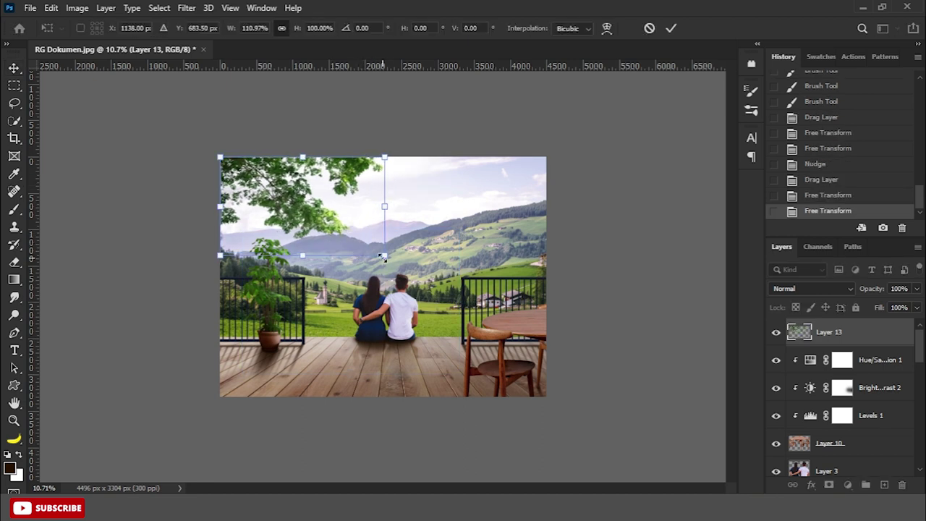
left_click_drag(389, 254, 389, 249)
key("Return")
key("ctrl+t")
key("Return")
Select the landscape layer and hide branch Layer 13.
left_click(585, 281)
left_click(535, 262)
scroll(827, 362, "up", 2)
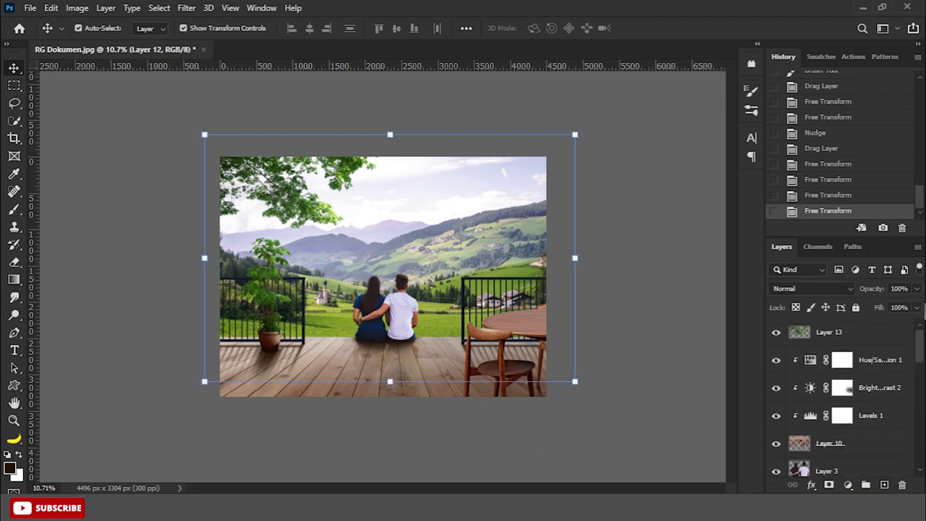
left_click(777, 332)
Mask Layer 12 and drag a black-to-white gradient along a centre guide to fade its sky.
scroll(854, 433, "down", 3)
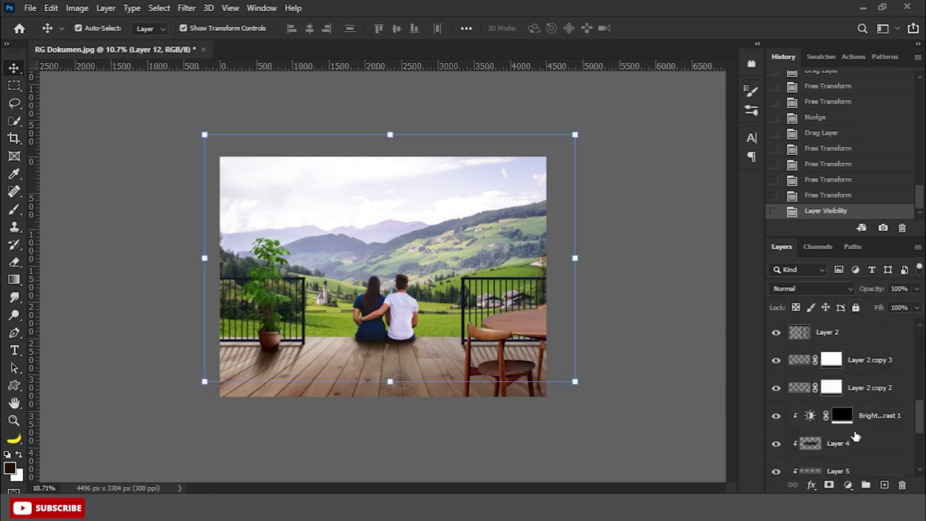
scroll(856, 435, "down", 3)
left_click(831, 485)
key("g")
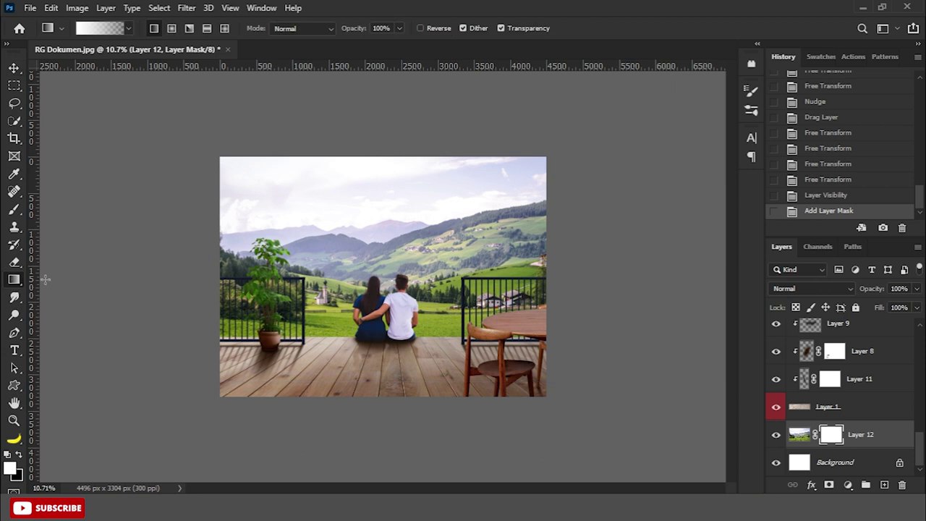
left_click_drag(41, 184, 391, 165)
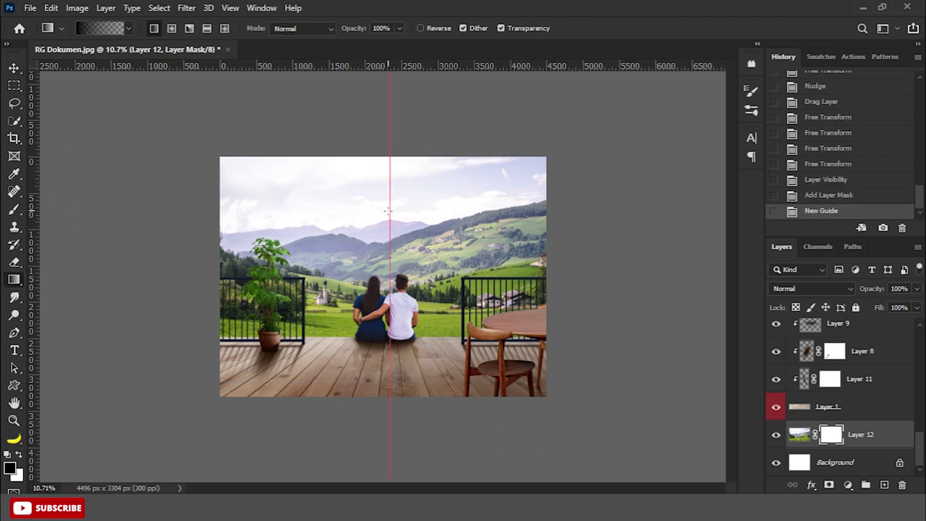
left_click_drag(390, 210, 390, 227)
key("ctrl+z")
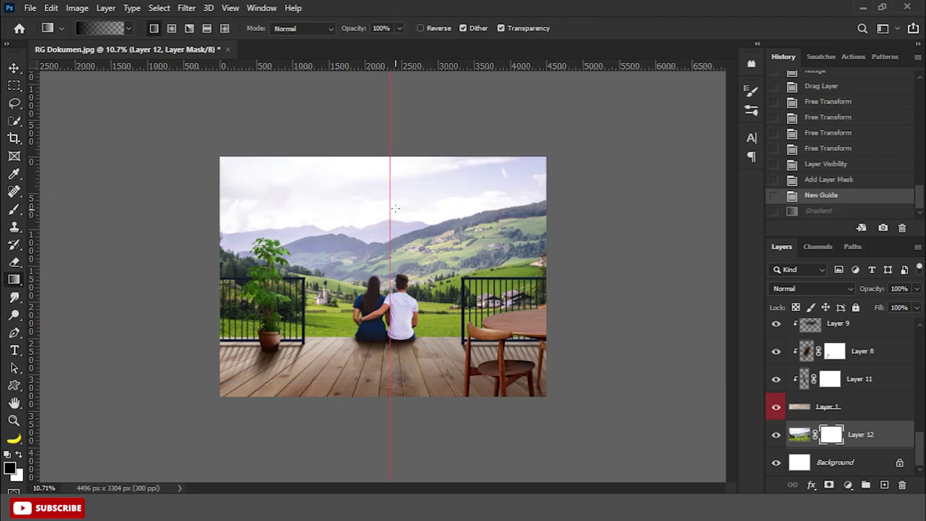
left_click_drag(389, 221, 390, 246)
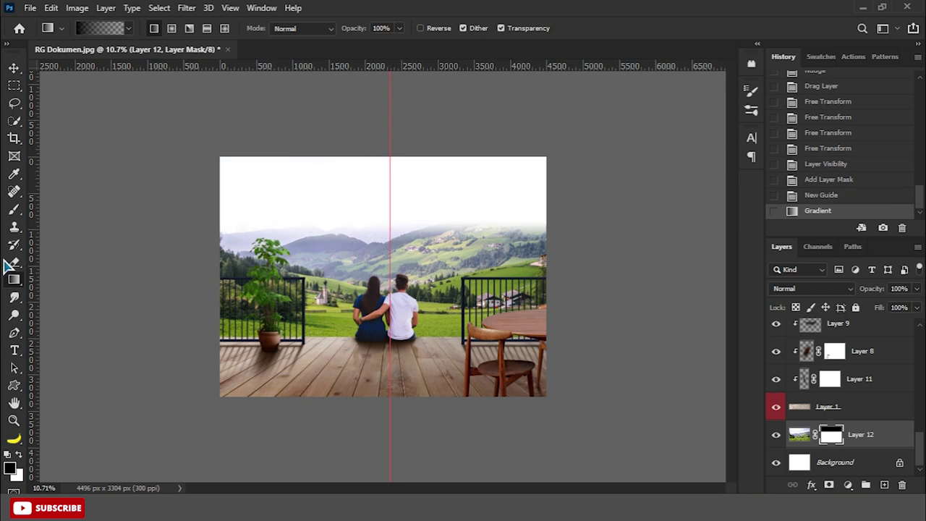
Refine the Layer 12 mask with a soft brush, hiding upper hills and restoring hazy sky.
left_click(14, 209)
left_click(70, 208)
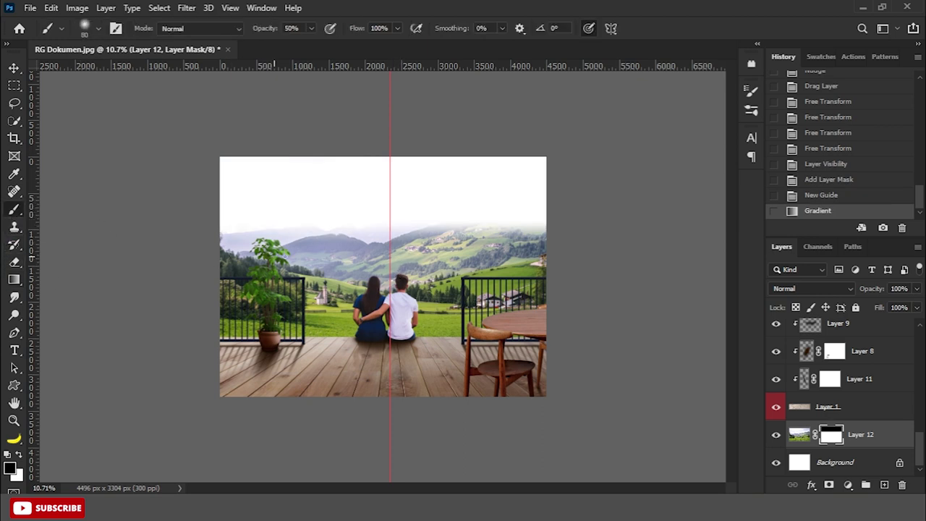
left_click_drag(434, 260, 513, 217)
mouse_move(435, 210)
left_mouse_down()
mouse_move(360, 181)
mouse_move(239, 246)
left_mouse_up()
key("x")
mouse_move(262, 213)
left_mouse_down()
mouse_move(208, 261)
mouse_move(359, 194)
mouse_move(564, 140)
left_mouse_up()
key("x")
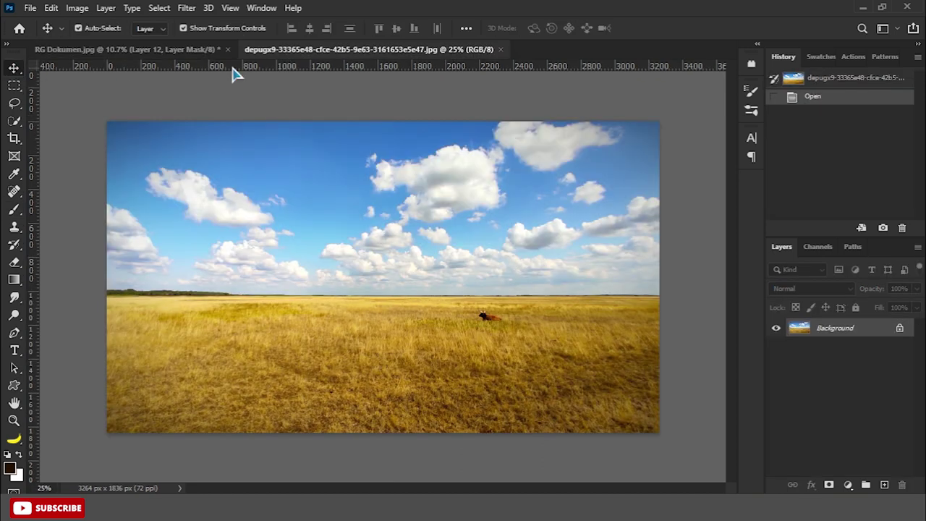
Copy the sky area to its own layer, drag it into RG Dokumen, and close the photo.
left_click(14, 85)
left_click_drag(107, 122, 675, 289)
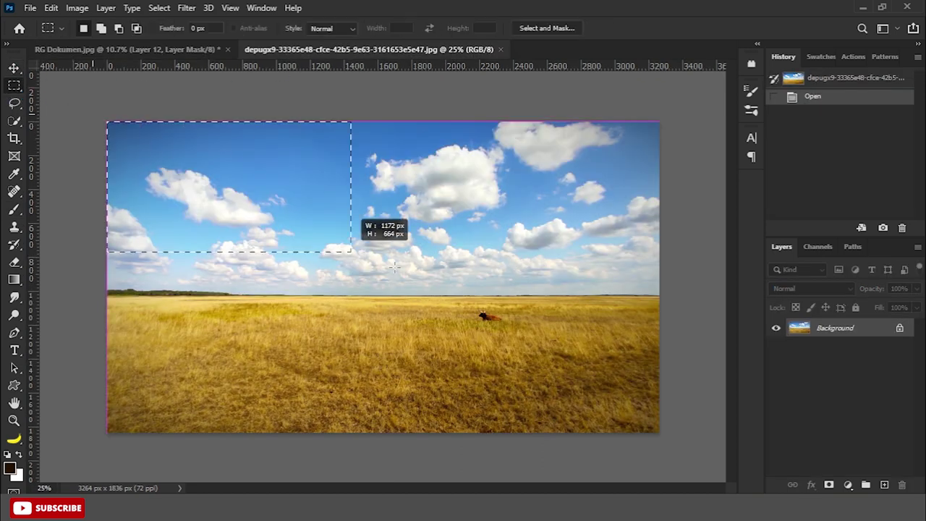
key("ctrl+j")
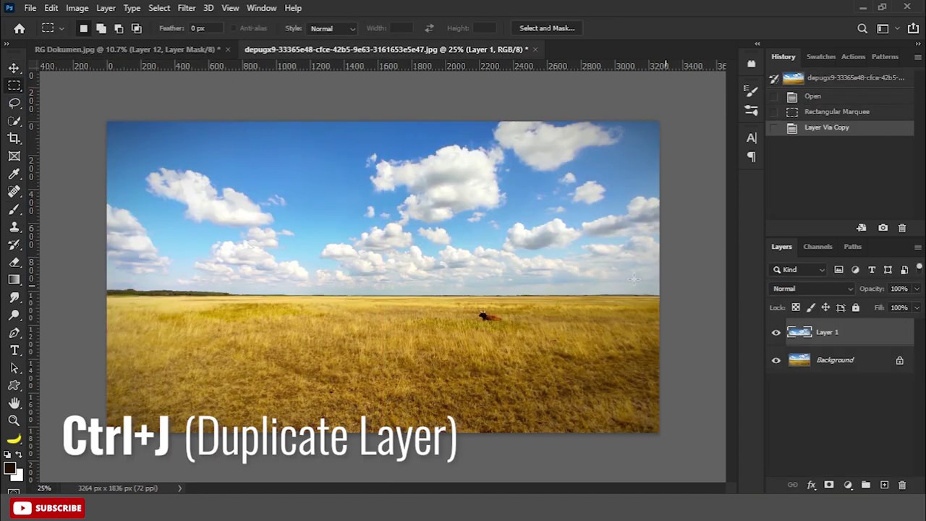
left_click(14, 69)
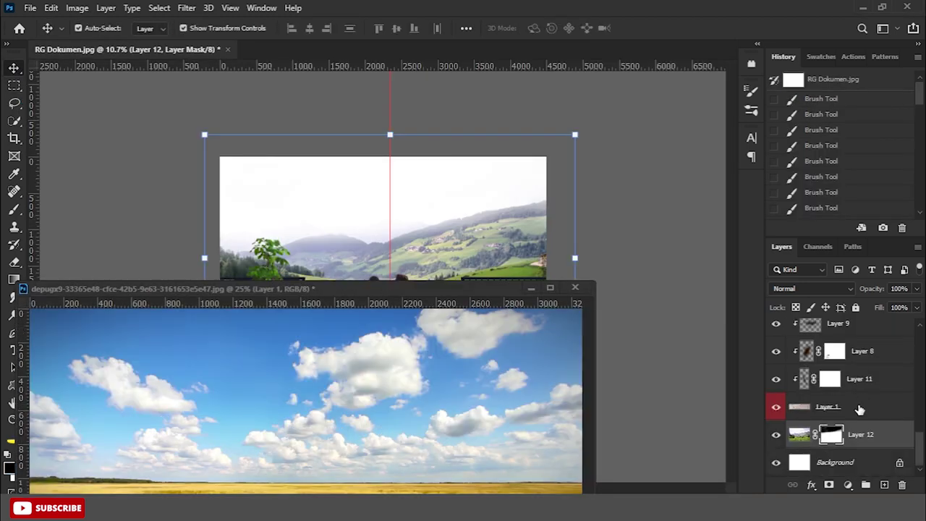
left_click_drag(470, 386, 493, 217)
left_click(576, 287)
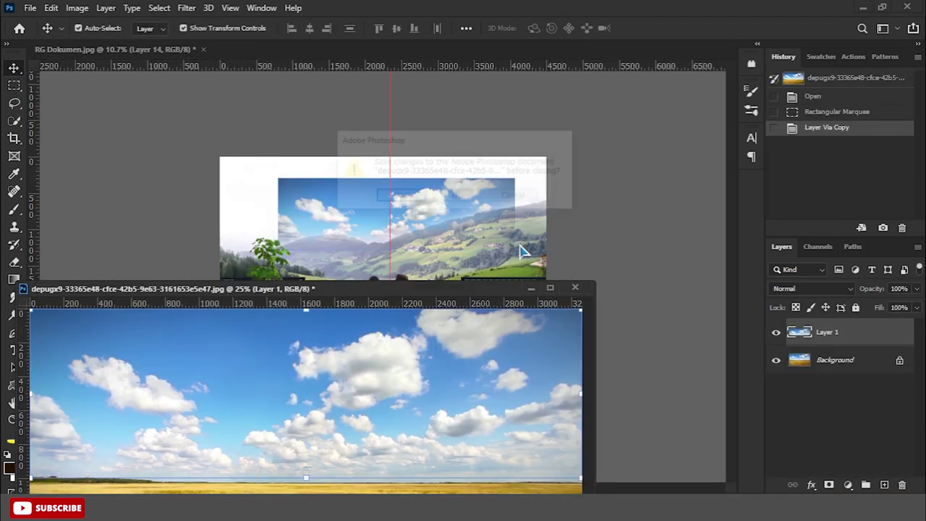
left_click(458, 197)
Enlarge the sky to cover the top of the scene; a trial white haze is undone.
left_click_drag(513, 178, 569, 137)
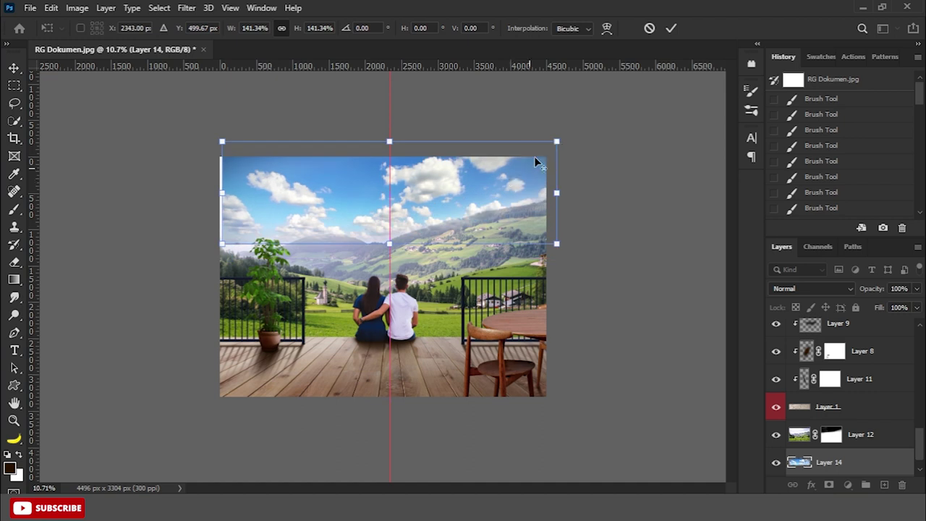
left_click_drag(544, 169, 542, 159)
key("Return")
scroll(864, 453, "down", 1)
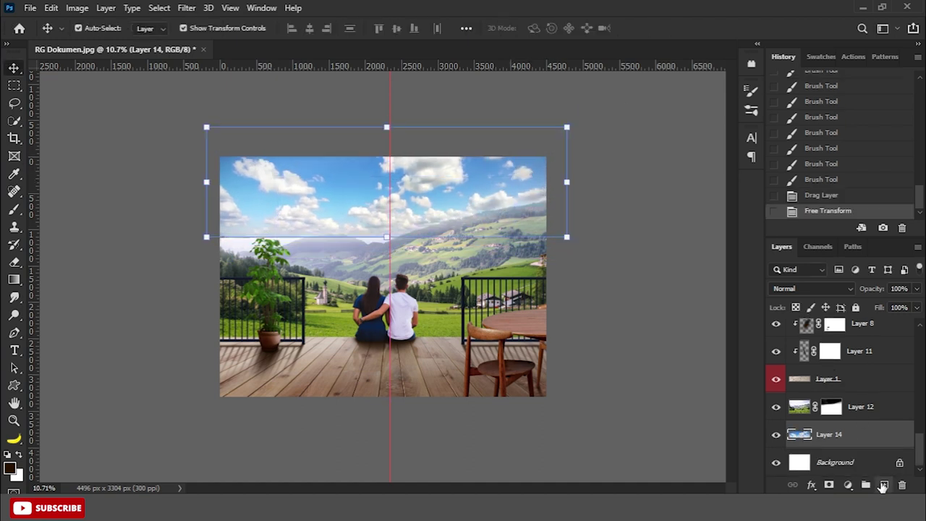
left_click(884, 487)
left_click(14, 280)
left_click(51, 281)
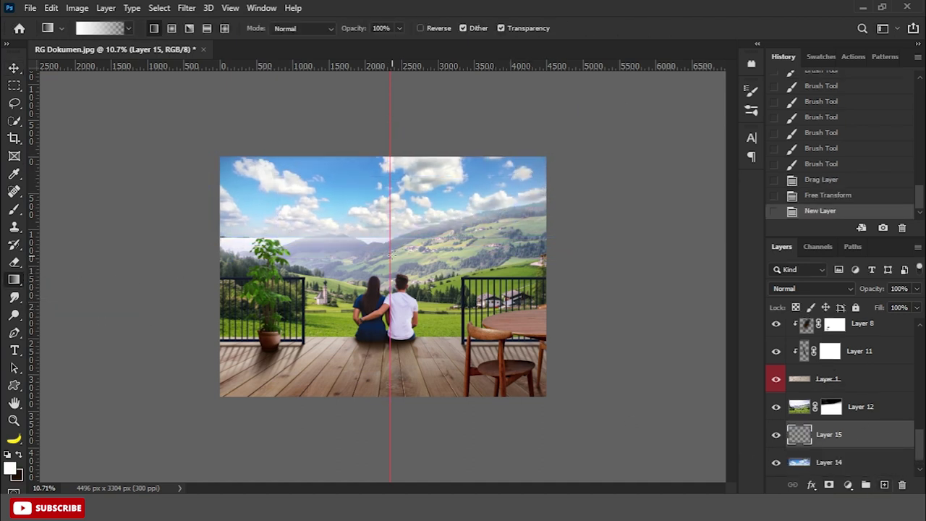
left_click_drag(390, 242, 392, 251)
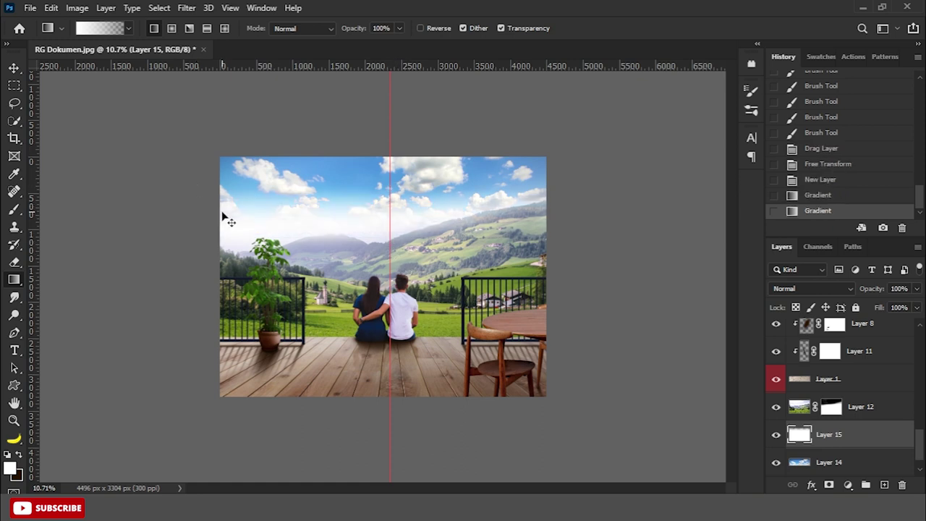
key("ctrl+z")
Stretch the sky taller, narrow it from the right, and shift it upward.
key("v")
left_click(420, 161)
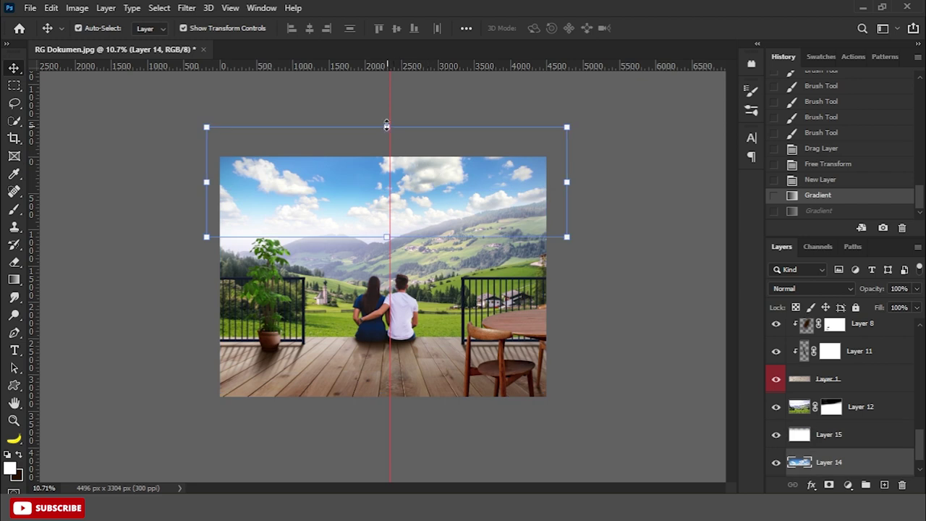
left_click_drag(387, 124, 387, 118)
left_click_drag(566, 188, 547, 186)
left_click_drag(507, 187, 508, 180)
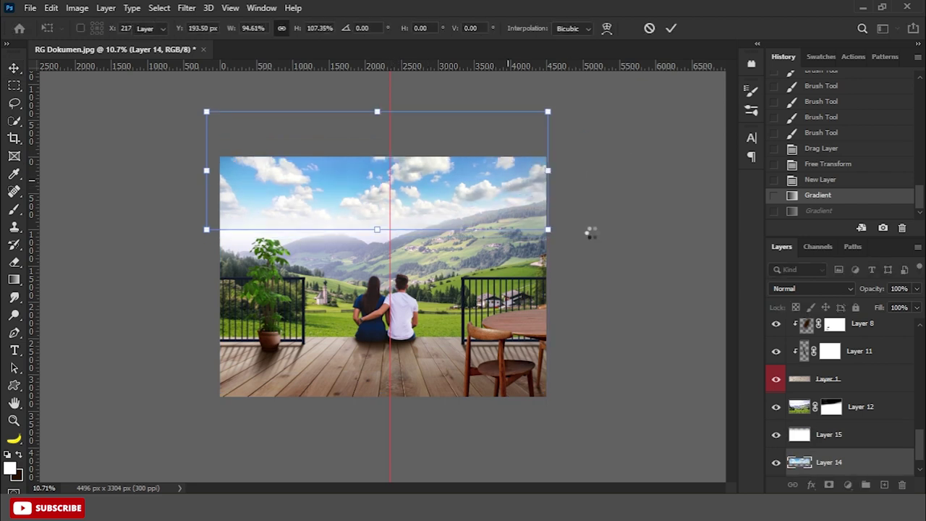
Add a layer mask to the sky and stretch the sky taller from the top.
left_click(827, 485)
key("g")
mouse_move(386, 230)
left_mouse_down()
mouse_move(386, 214)
mouse_move(405, 217)
left_mouse_up()
key("ctrl+z")
key("v")
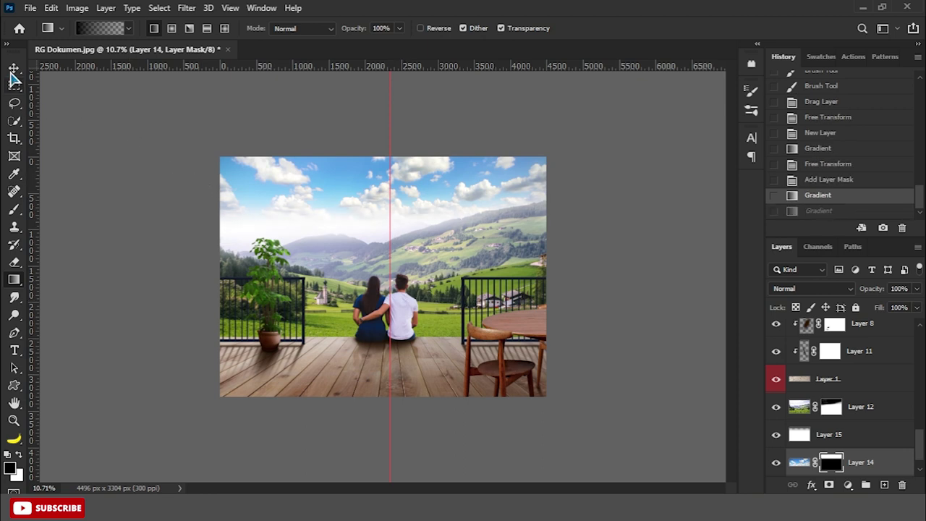
key("ctrl+minus")
left_click_drag(376, 155, 379, 164)
key("Return")
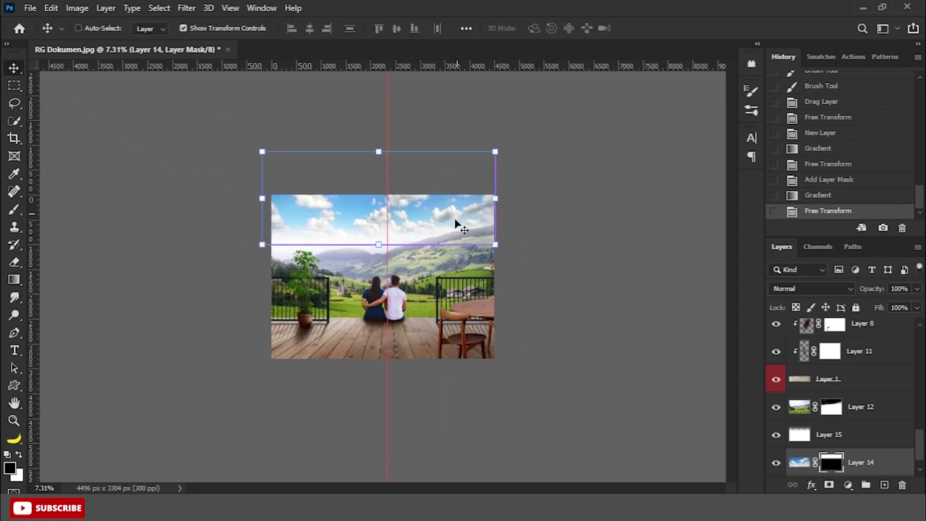
Apply a slight Hue/Saturation shift to the sky and show branch Layer 13.
left_click(799, 462)
key("ctrl+u")
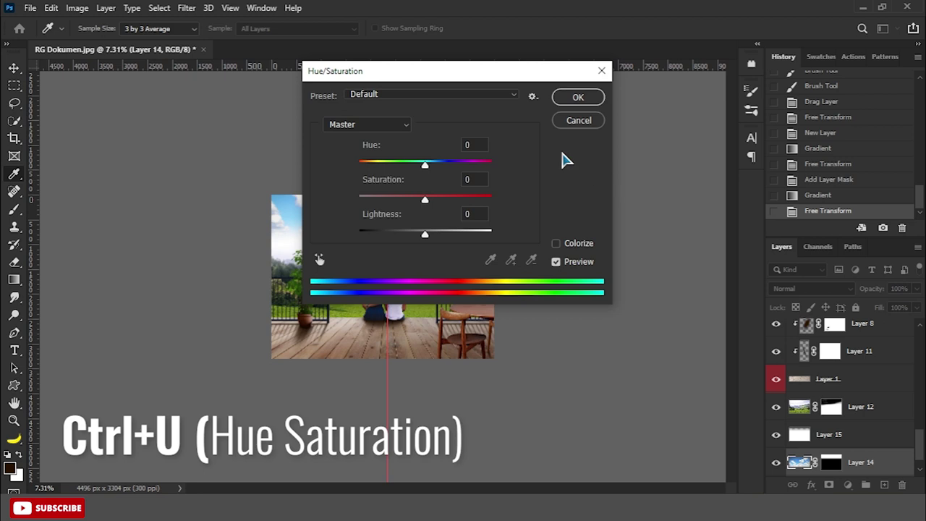
left_click_drag(514, 75, 704, 75)
left_click_drag(615, 163, 612, 169)
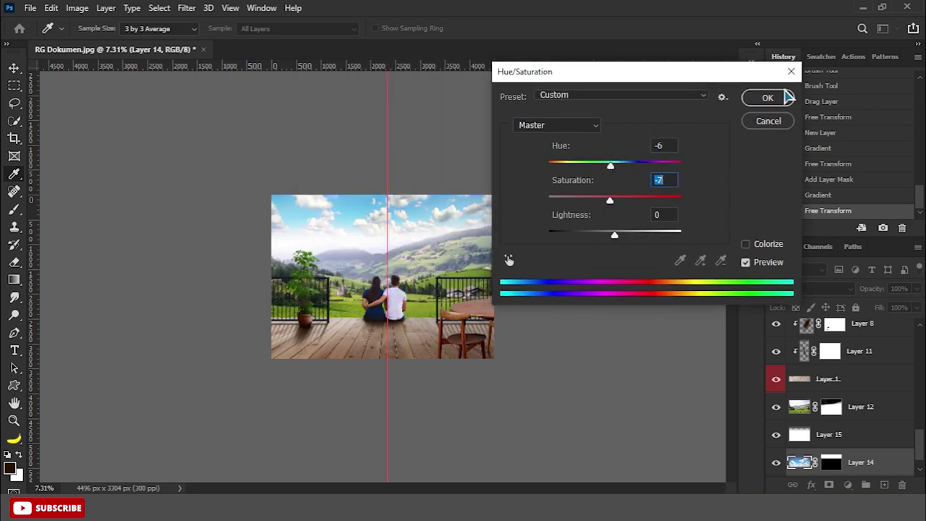
left_click(768, 98)
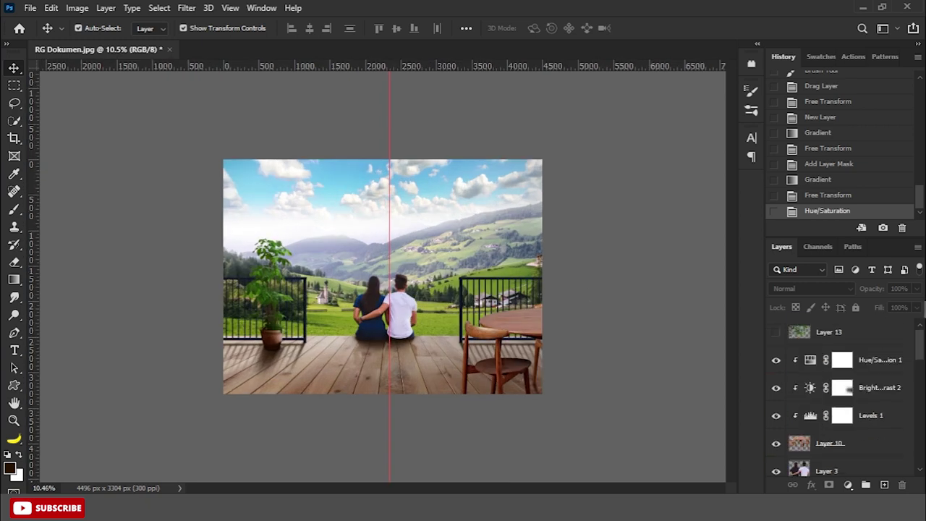
left_click(776, 333)
Bring the walking cat in as top Layer 16, scaled onto the deck beside the plant.
scroll(382, 260, "up", 2)
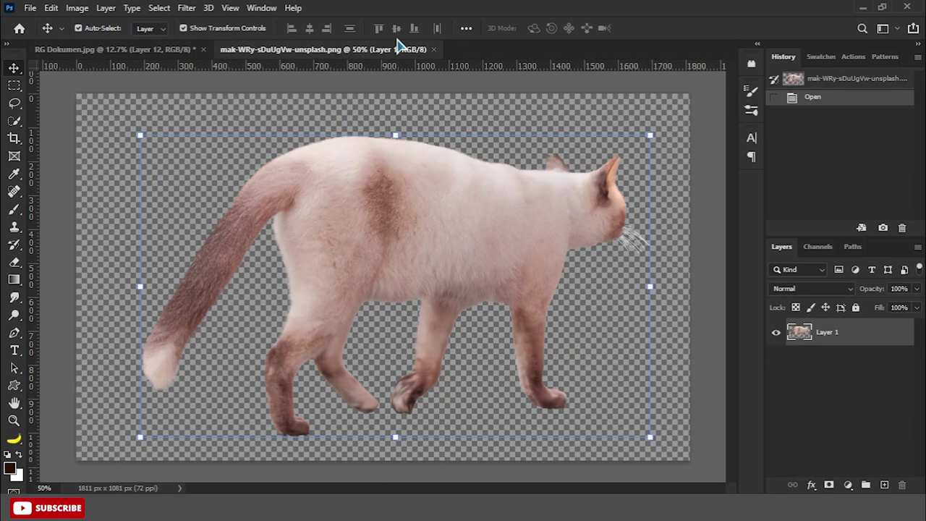
left_click_drag(402, 48, 116, 313)
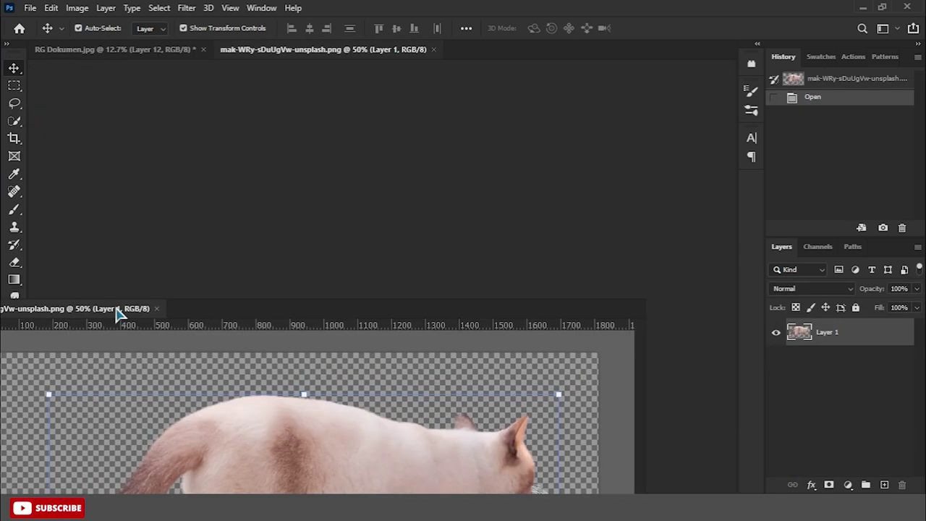
left_click_drag(312, 295, 314, 297)
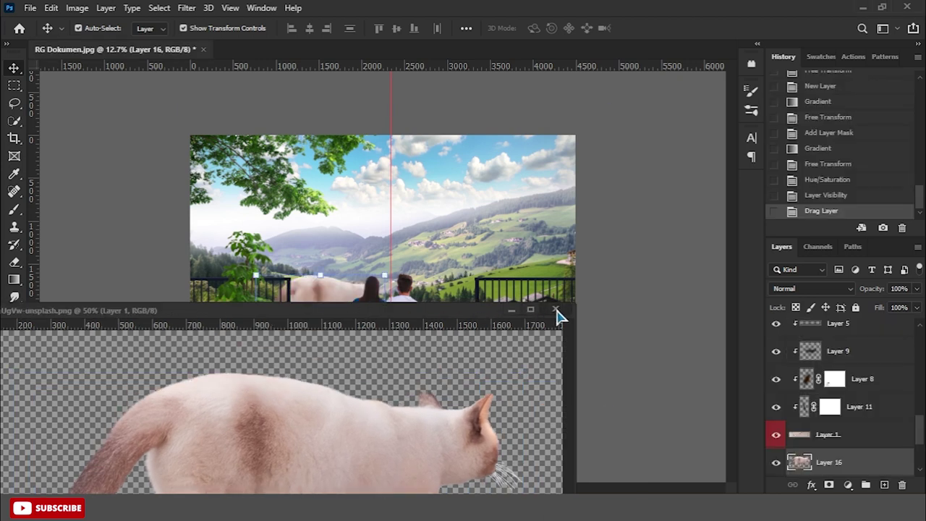
left_click(556, 310)
mouse_move(828, 463)
left_mouse_down()
mouse_move(846, 278)
mouse_move(843, 322)
left_mouse_up()
mouse_move(385, 273)
left_mouse_down()
mouse_move(333, 306)
mouse_move(327, 360)
mouse_move(319, 359)
mouse_move(334, 360)
left_mouse_up()
key("Return")
key("Return")
key("Return")
scroll(327, 386, "up", 3)
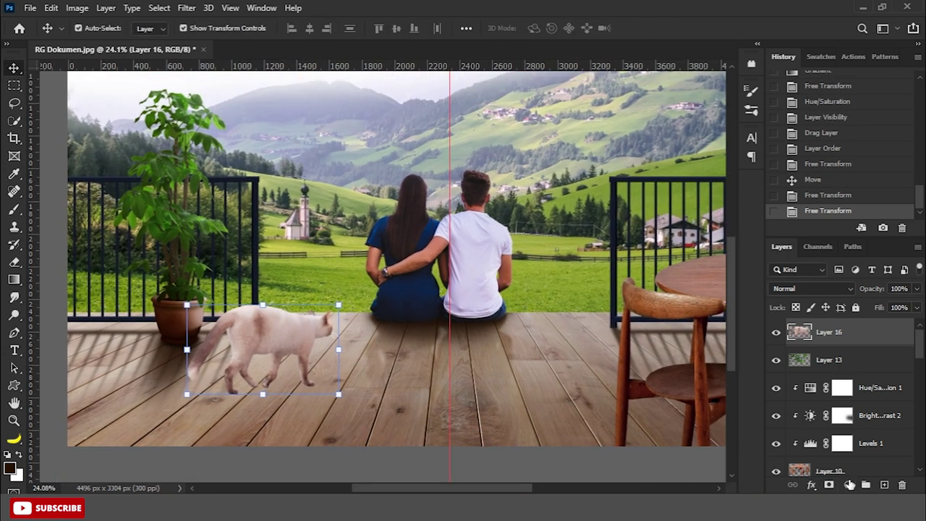
Add a Brightness/Contrast adjustment clipped to the cat, darkening it and raising its contrast.
left_click(850, 485)
left_click(855, 286)
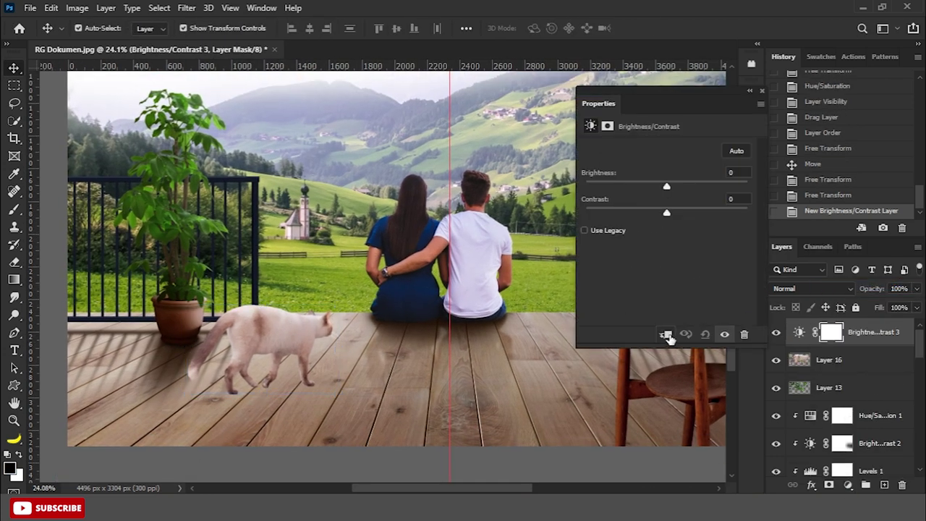
left_click(666, 335)
left_click_drag(664, 191, 649, 187)
left_click_drag(667, 212, 674, 213)
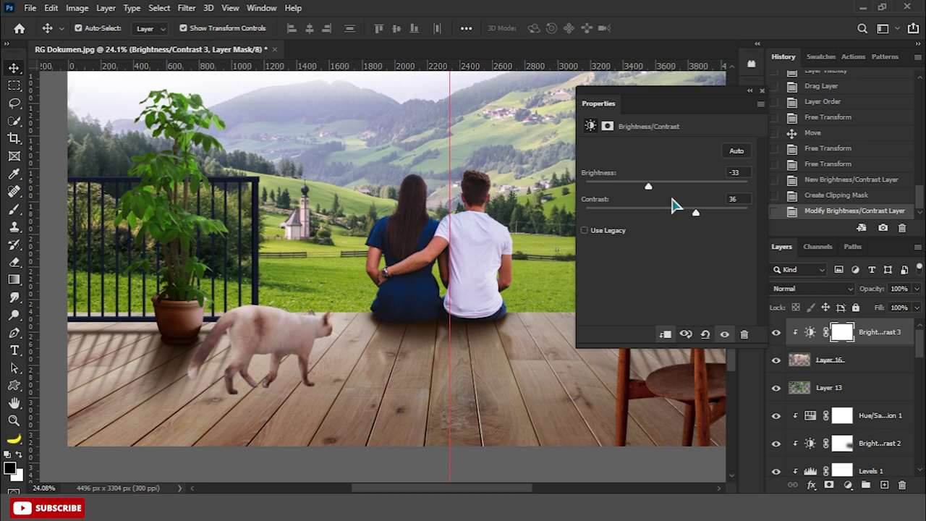
left_click(763, 92)
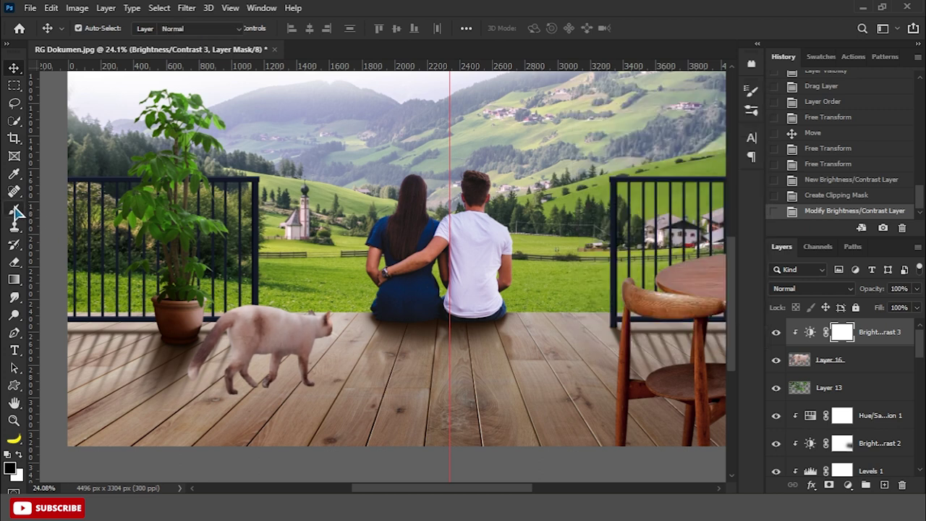
Brush the Brightness/Contrast mask to remove the darkening from part of the cat.
left_click(14, 210)
key("bracketleft")
key("bracketleft")
key("bracketleft")
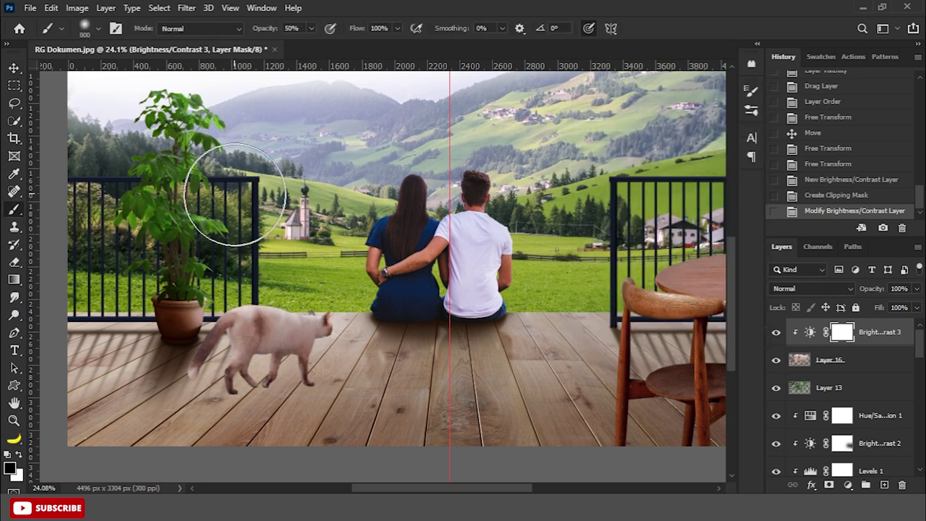
scroll(268, 283, "up", 2)
left_click_drag(318, 312, 378, 338)
key("bracketleft")
left_click(362, 347)
left_click(333, 383)
left_click(203, 369)
left_click(239, 401)
left_click(282, 406)
left_click(293, 404)
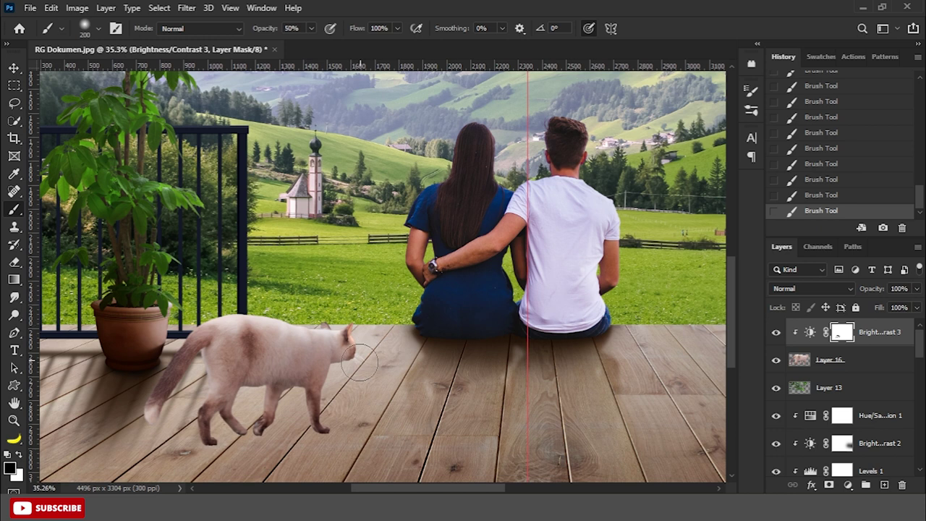
scroll(268, 369, "down", 2)
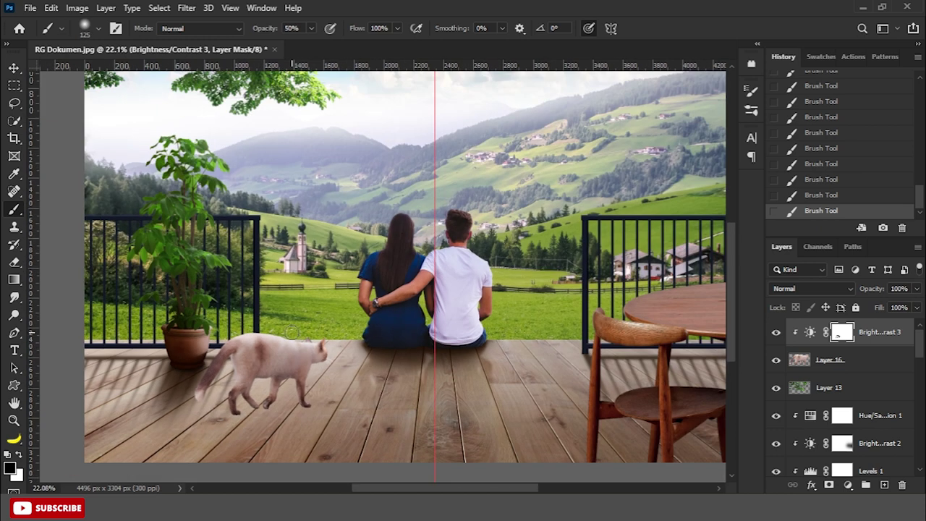
Desaturate the cat with a -12 Hue/Saturation adjustment, then duplicate Layer 16.
left_click(830, 366)
left_click(849, 485)
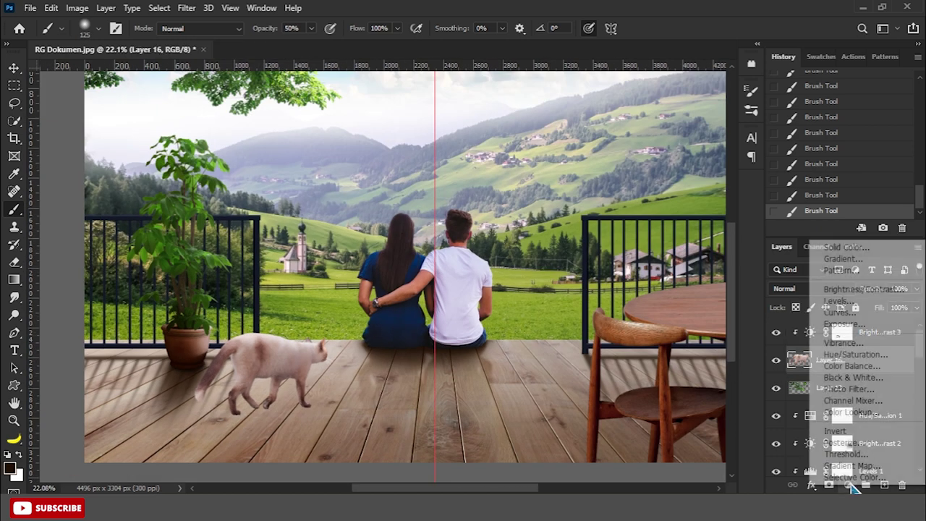
left_click(856, 355)
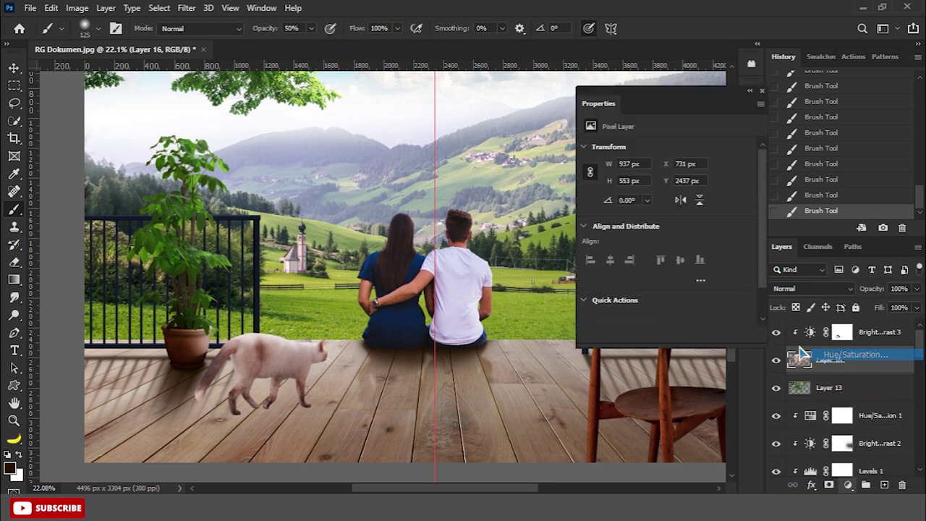
left_click_drag(665, 230, 658, 230)
left_click(763, 106)
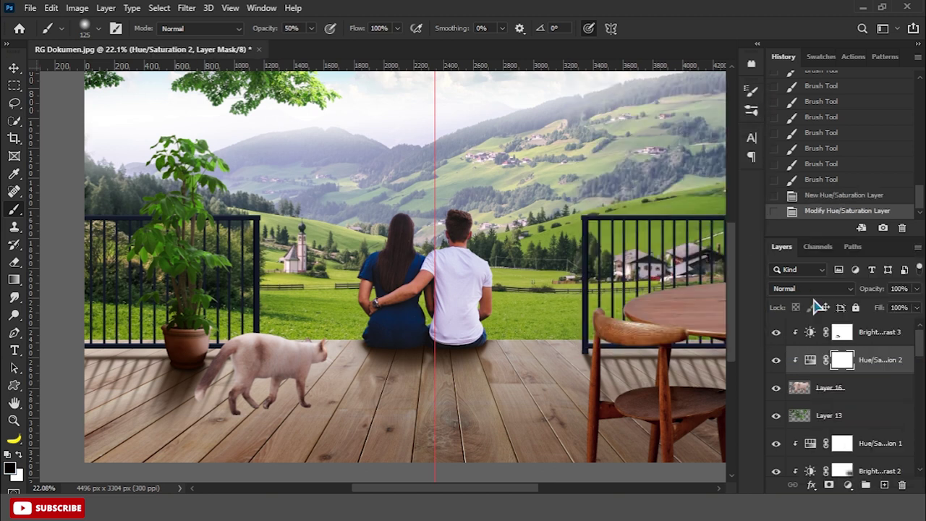
left_click(860, 393)
key("ctrl+j")
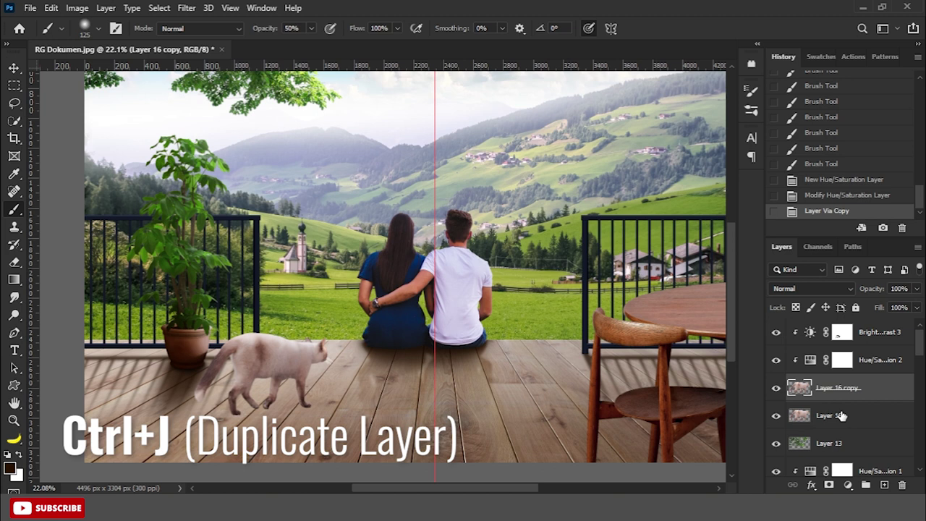
Give Layer 16 a dark Color Overlay style and rasterize it.
right_click(841, 415)
left_click(673, 17)
left_click(472, 358)
left_click(869, 179)
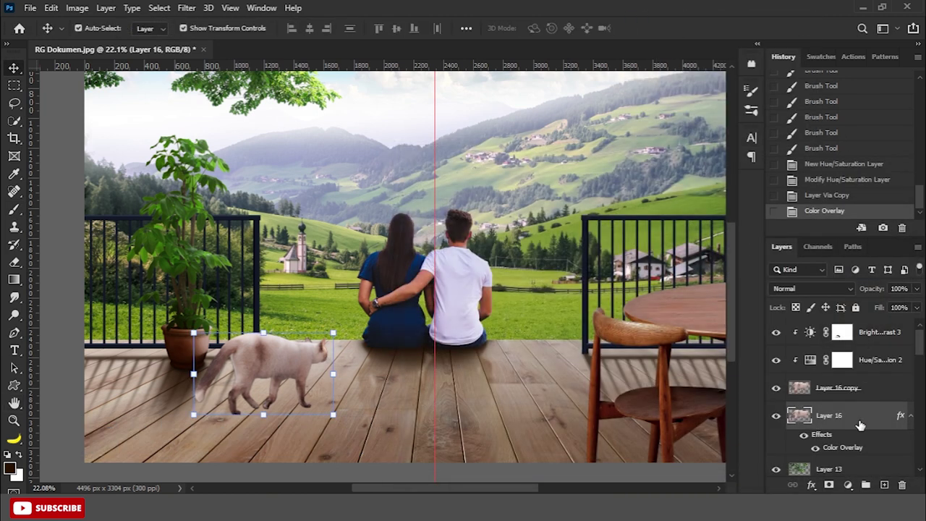
right_click(859, 426)
left_click(716, 218)
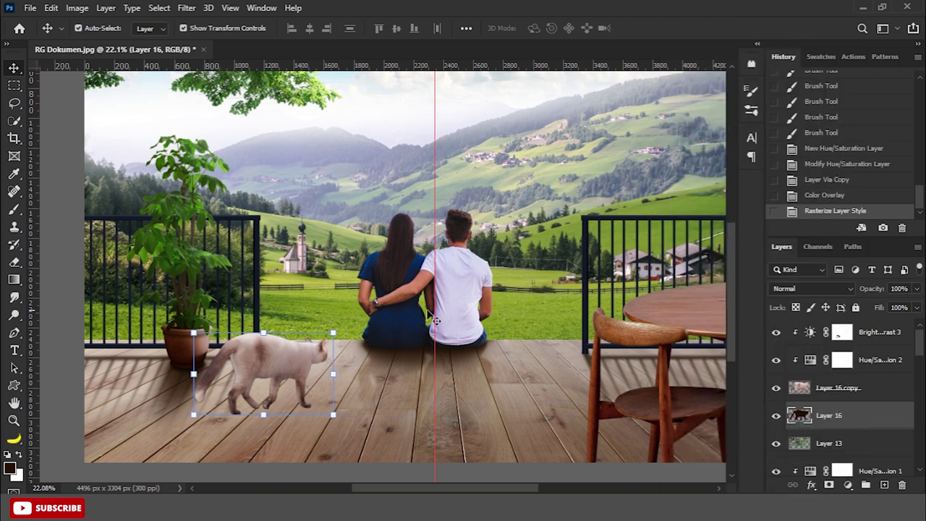
Flip the dark cat copy beneath the cat, then distort and warp it into a shadow.
left_click_drag(264, 333, 264, 460)
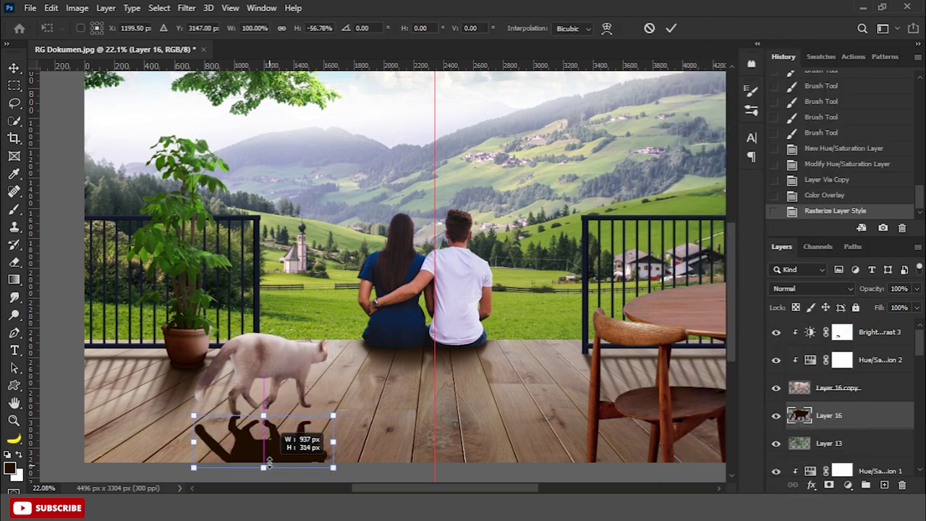
right_click(296, 441)
left_click(314, 250)
mouse_move(333, 416)
left_mouse_down()
mouse_move(352, 379)
mouse_move(339, 391)
mouse_move(351, 391)
left_mouse_up()
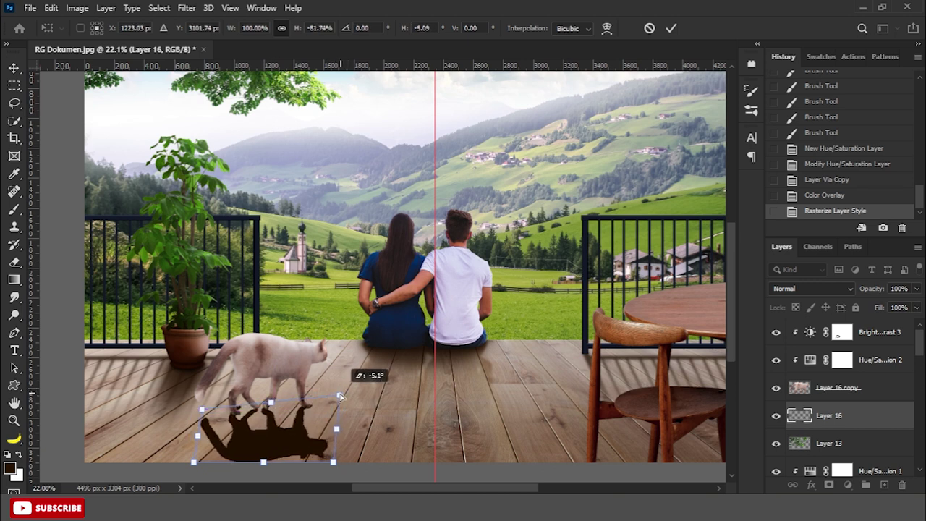
right_click(297, 434)
left_click(315, 282)
left_click_drag(342, 407, 331, 400)
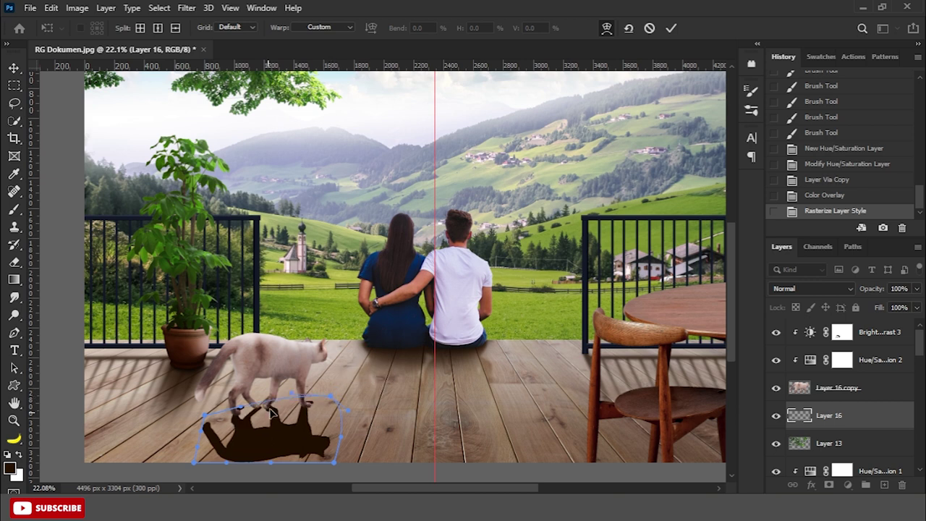
key("Return")
Distort the shadow's bottom edge outward and nudge it down slightly.
key("ctrl+t")
right_click(285, 181)
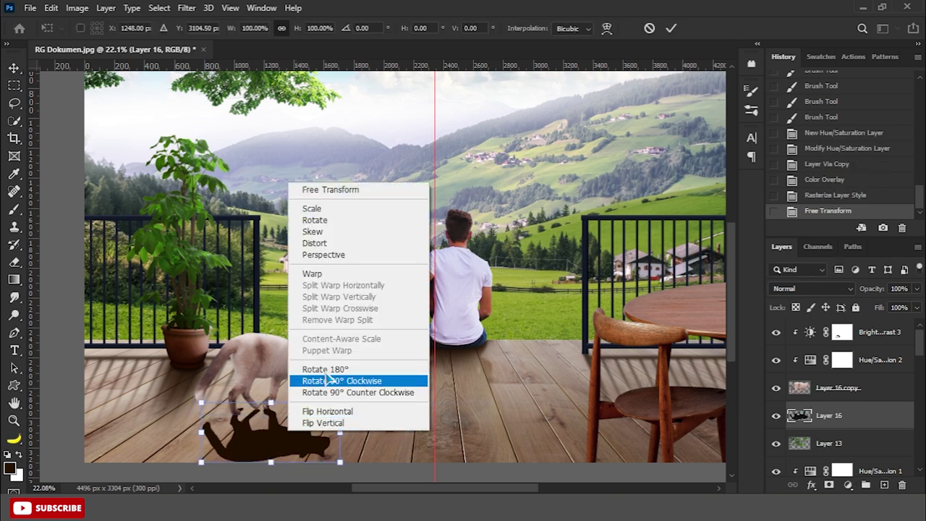
left_click(329, 242)
scroll(278, 412, "down", 2)
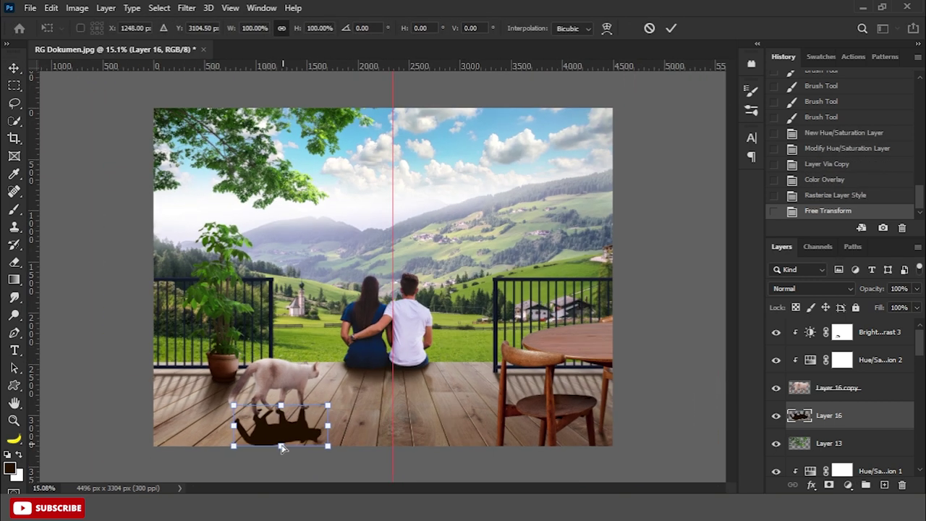
left_click_drag(282, 447, 246, 463)
key("Return")
scroll(275, 440, "up", 1)
scroll(275, 440, "up", 1)
key("Down")
scroll(356, 431, "down", 2)
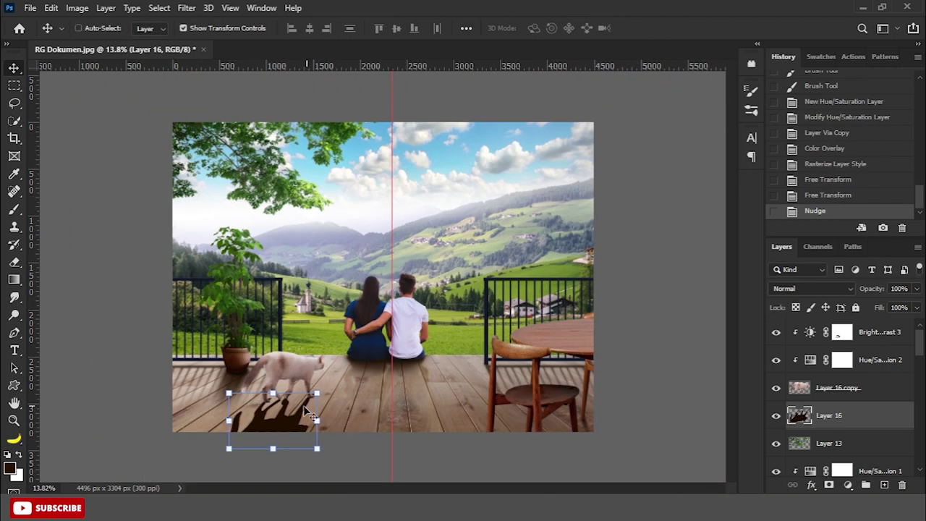
Adjust the shadow's perspective with a Perspective transform.
right_click(305, 411)
left_click(329, 230)
left_click_drag(323, 392, 331, 376)
key("Return")
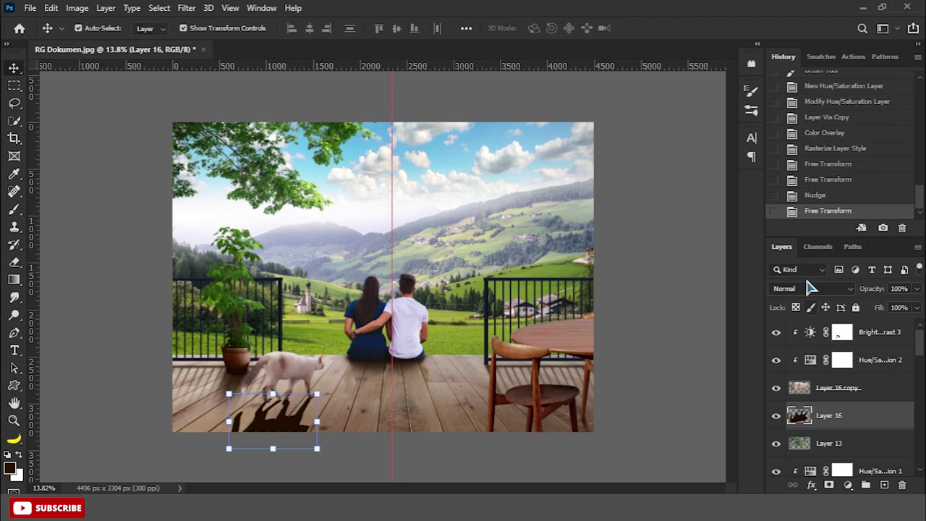
Set the shadow's blend mode to Soft Light and reapply Gaussian Blur.
left_click(807, 282)
left_click(806, 326)
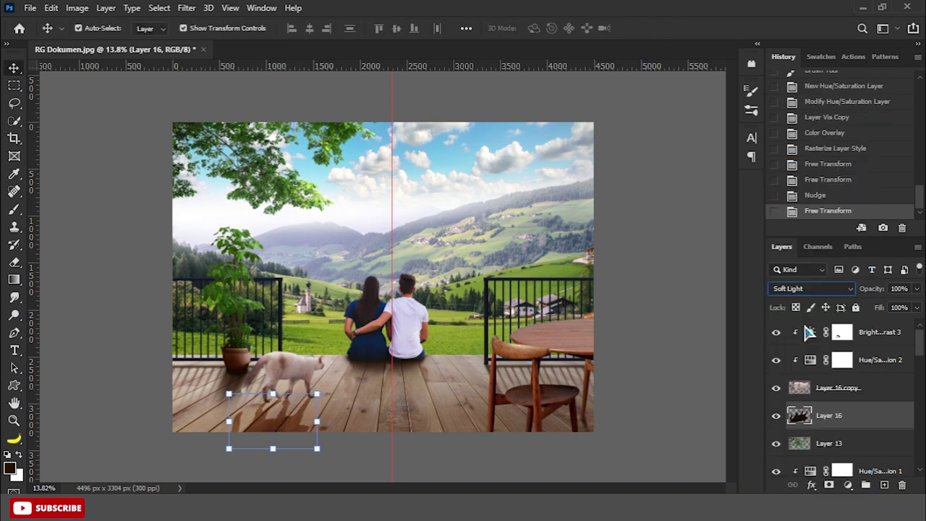
left_click(187, 8)
left_click(218, 20)
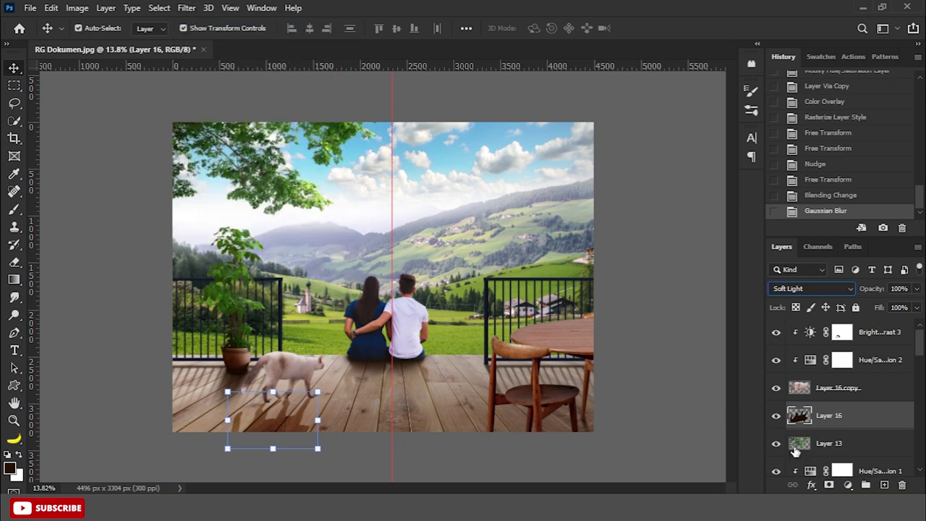
Mask out the shadow's bottom edge with a brush and set its fill to 70%.
left_click(829, 485)
right_click(18, 210)
left_click(47, 209)
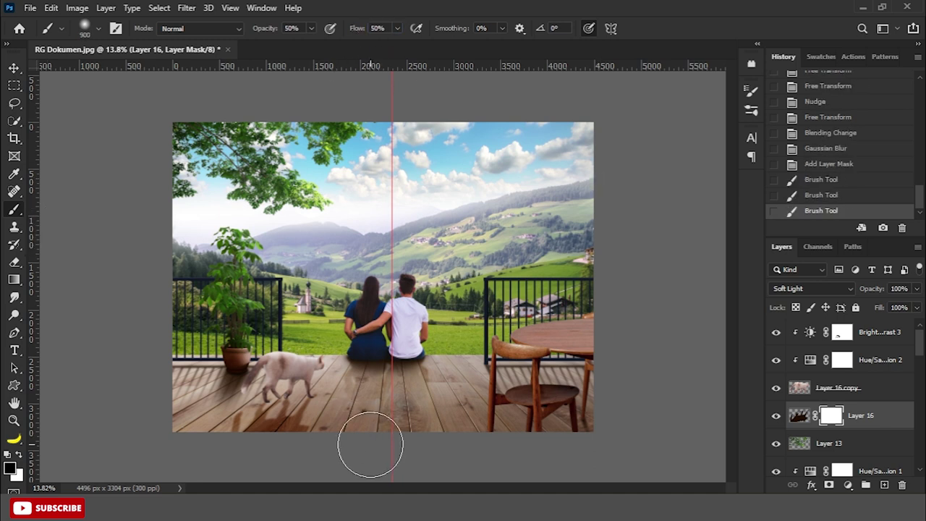
mouse_move(370, 444)
left_mouse_down()
mouse_move(124, 447)
mouse_move(393, 446)
mouse_move(192, 465)
left_mouse_up()
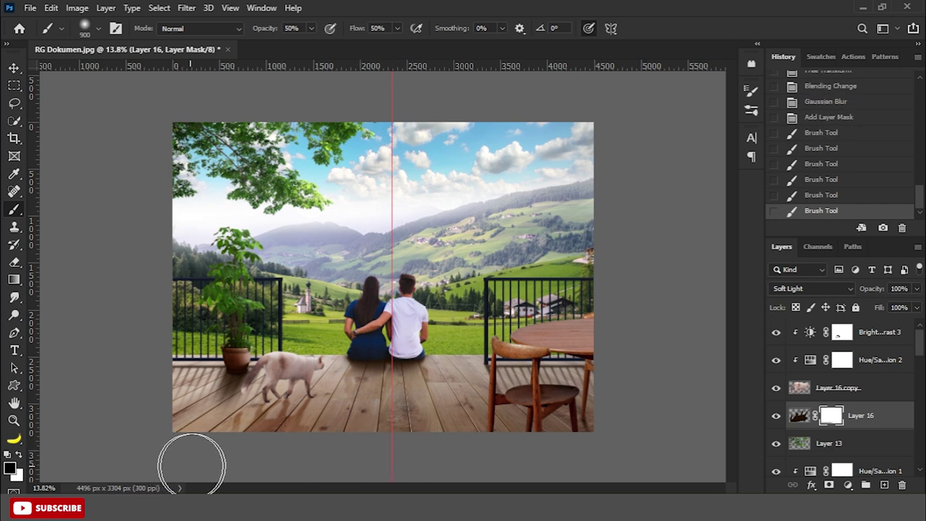
left_click(795, 420)
type("70")
key("Return")
Add a new empty Layer 17 above the deck layer Layer 1.
key("v")
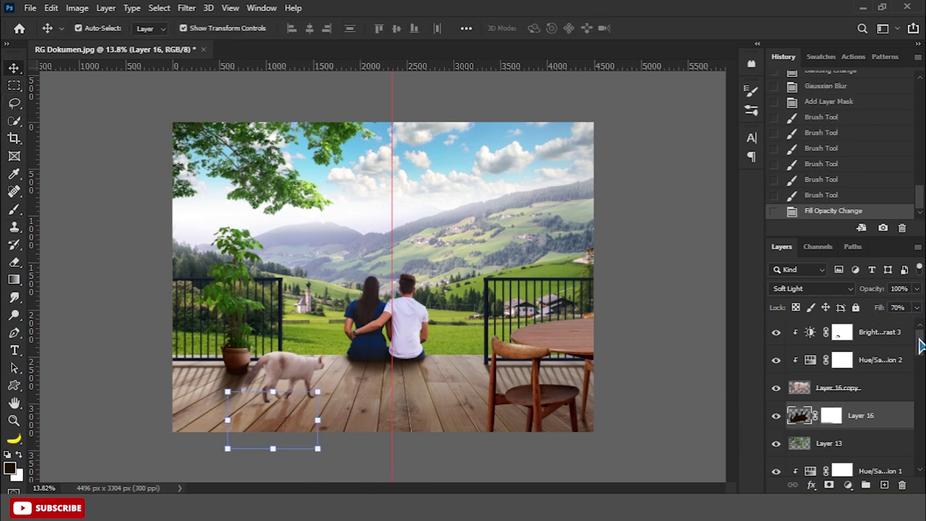
scroll(898, 405, "down", 5)
left_click(877, 402)
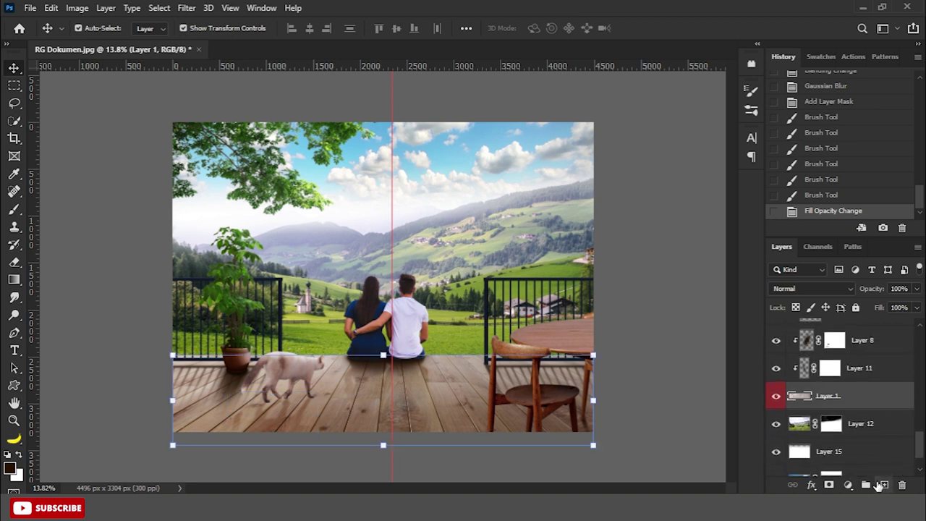
left_click(883, 485)
right_click(14, 209)
left_click(68, 209)
scroll(312, 347, "up", 2)
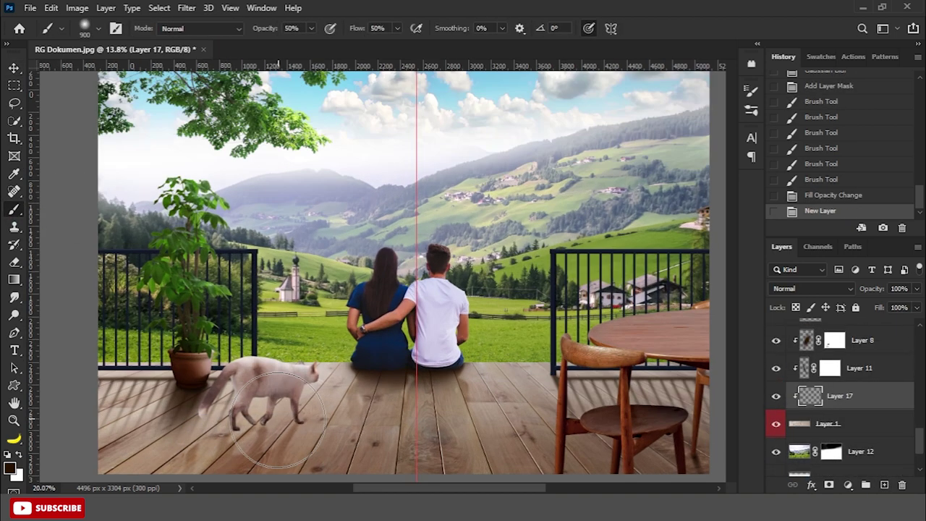
scroll(275, 419, "up", 3)
scroll(340, 304, "up", 3)
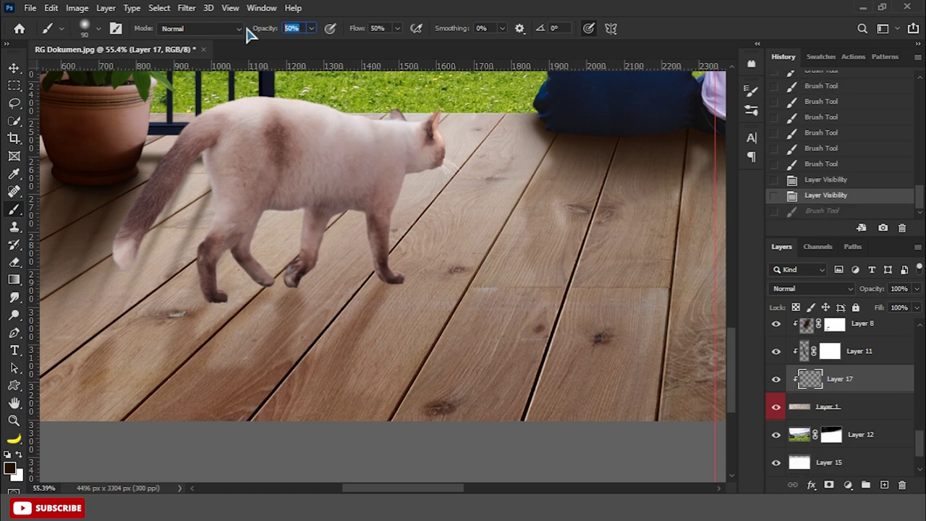
Move Layer 17 above Layer 9 and paint 30%-opacity shadows under the cat's paws.
key("3")
left_click_drag(859, 404, 854, 352)
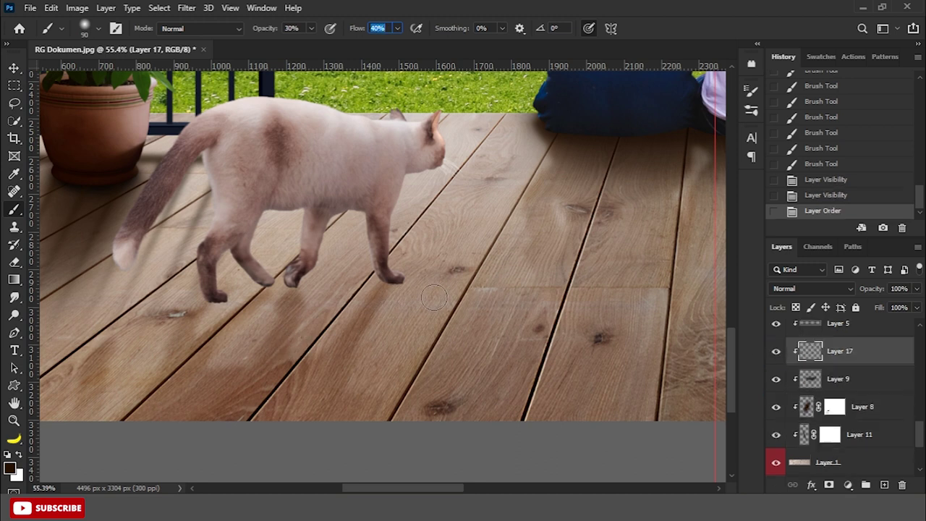
mouse_move(384, 289)
left_mouse_down()
mouse_move(386, 277)
mouse_move(283, 304)
left_mouse_up()
left_click_drag(283, 304, 266, 294)
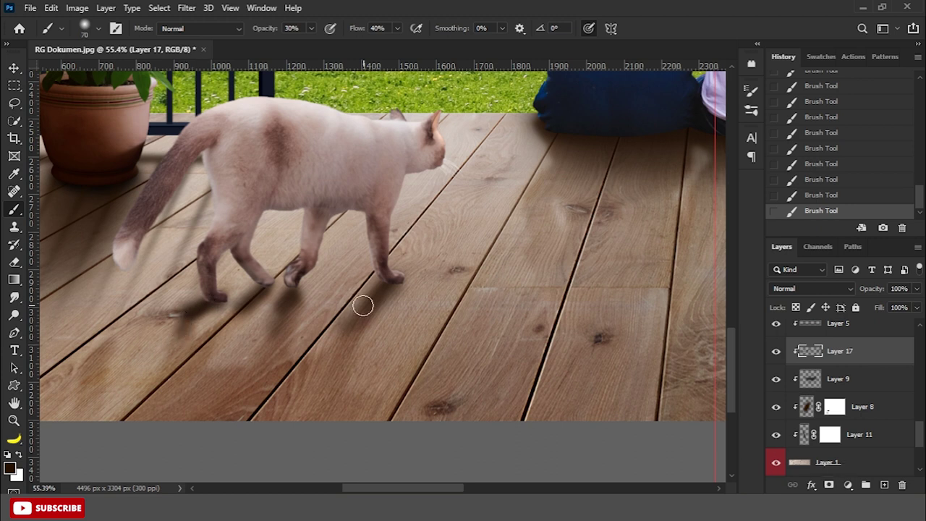
key("bracketright")
key("bracketright")
key("bracketright")
key("ctrl+z")
Add a mask to Layer 17 and soften the paw shadows into the deck.
left_click(830, 485)
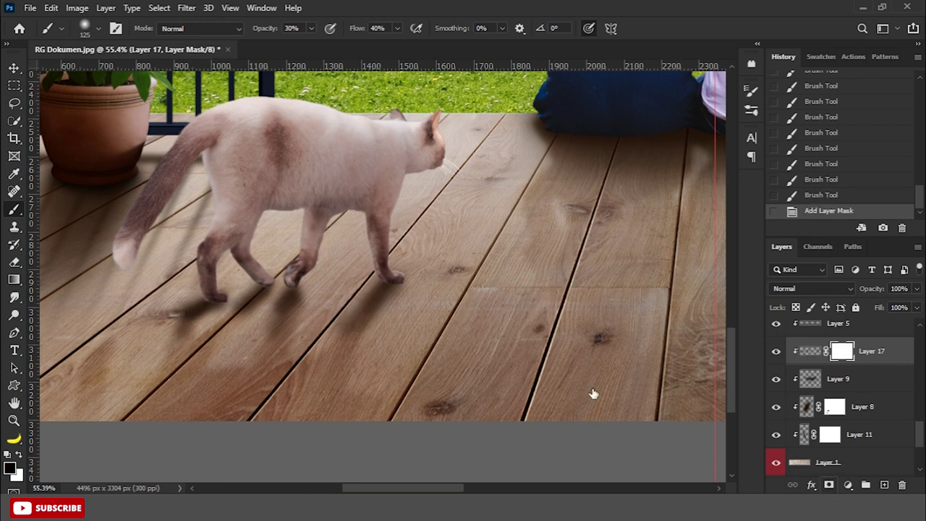
left_click(362, 303)
left_click(363, 309)
left_click(364, 316)
left_click(322, 316)
left_click(280, 316)
mouse_move(280, 316)
left_mouse_down()
mouse_move(290, 307)
mouse_move(244, 306)
mouse_move(268, 316)
left_mouse_up()
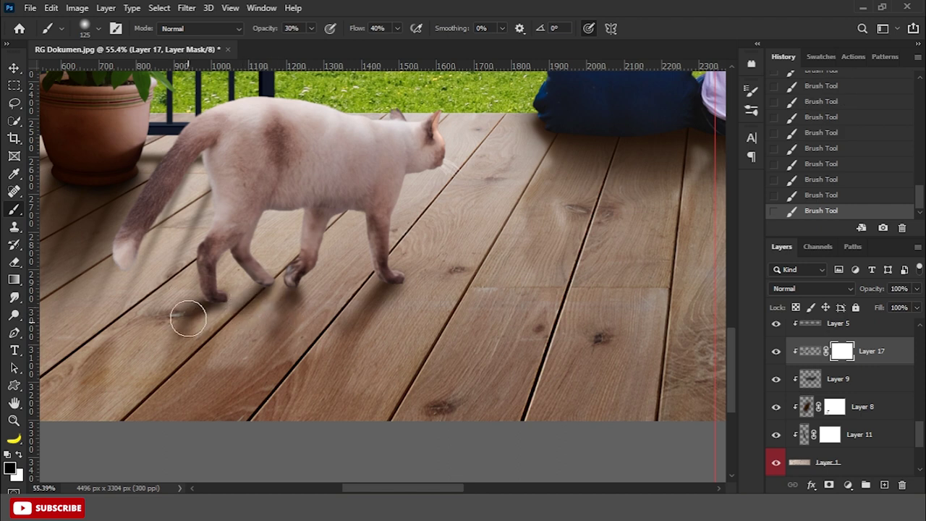
scroll(186, 316, "down", 3)
key("bracketright")
key("bracketright")
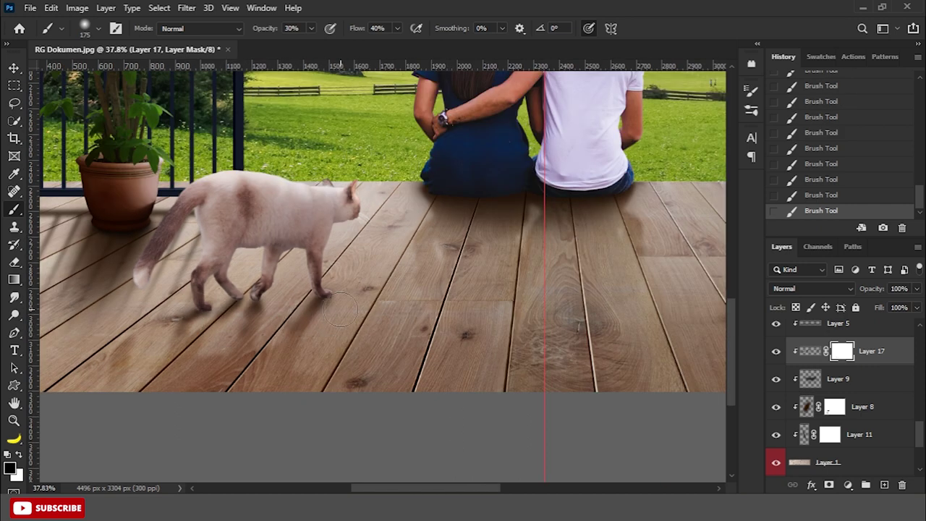
key("bracketleft")
scroll(429, 360, "down", 3)
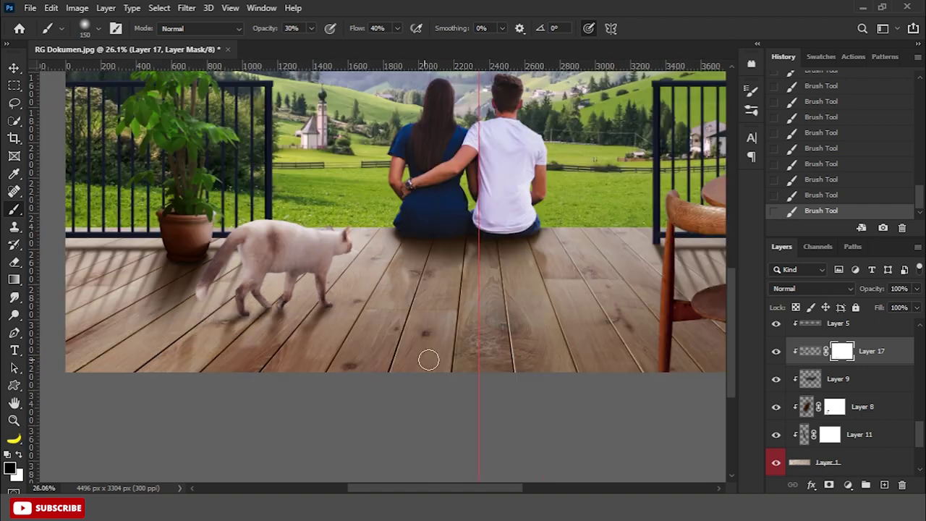
Lower Layer 17's fill to 80% and deselect the layer.
left_click(812, 351)
type("80")
key("Return")
left_click(14, 67)
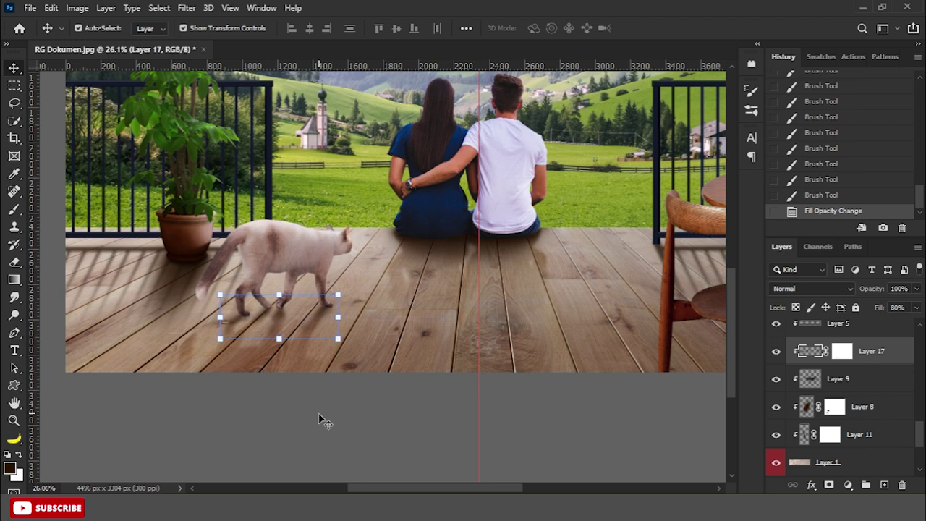
left_click(323, 422)
scroll(338, 441, "down", 3)
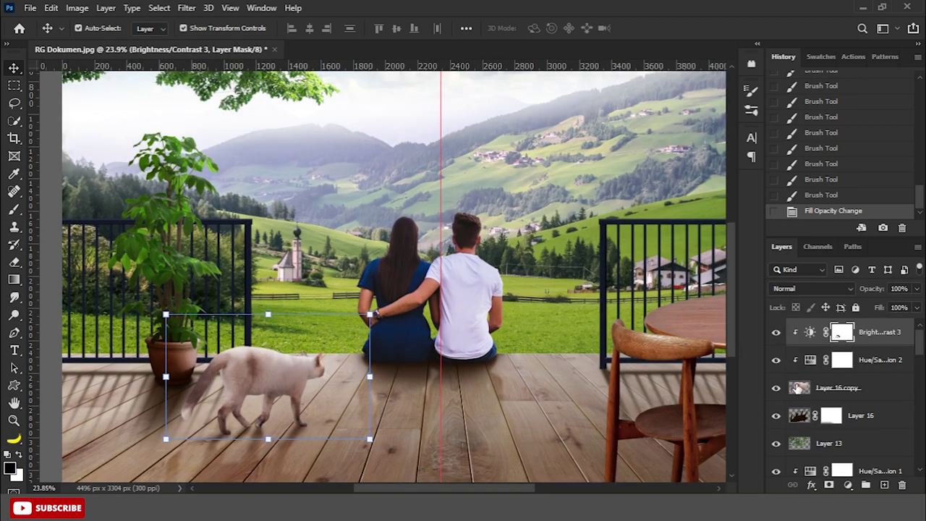
Add a Levels adjustment to Layer 16 copy, raising black input and capping output at 240.
left_click(799, 389)
left_click(848, 485)
left_click(840, 298)
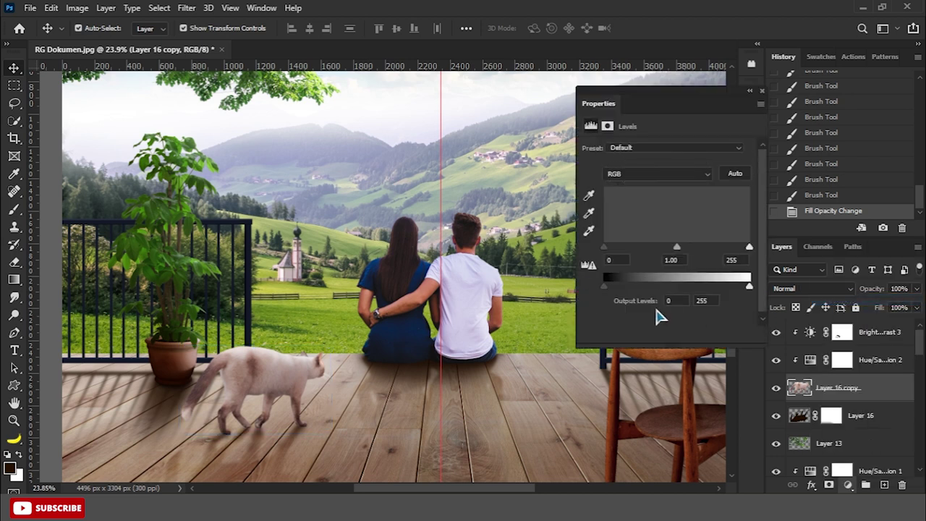
left_click_drag(749, 288, 741, 287)
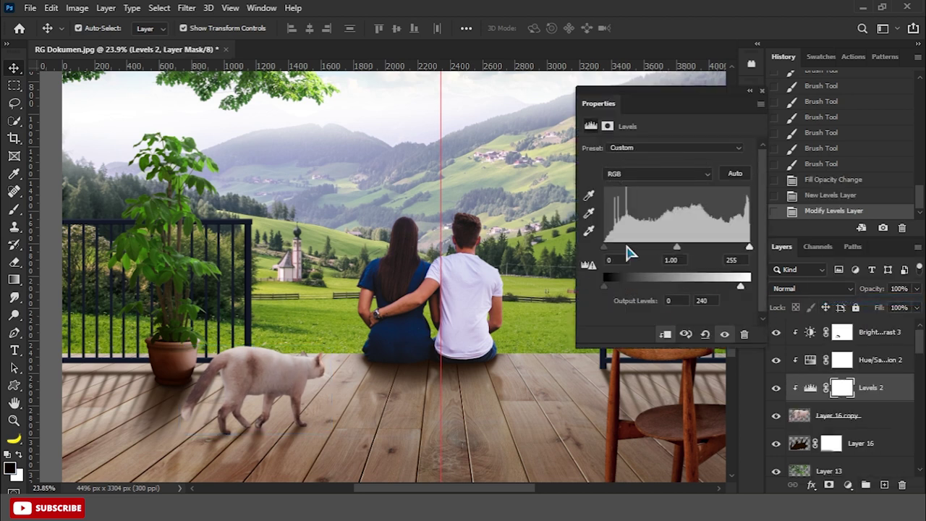
left_click_drag(605, 248, 637, 248)
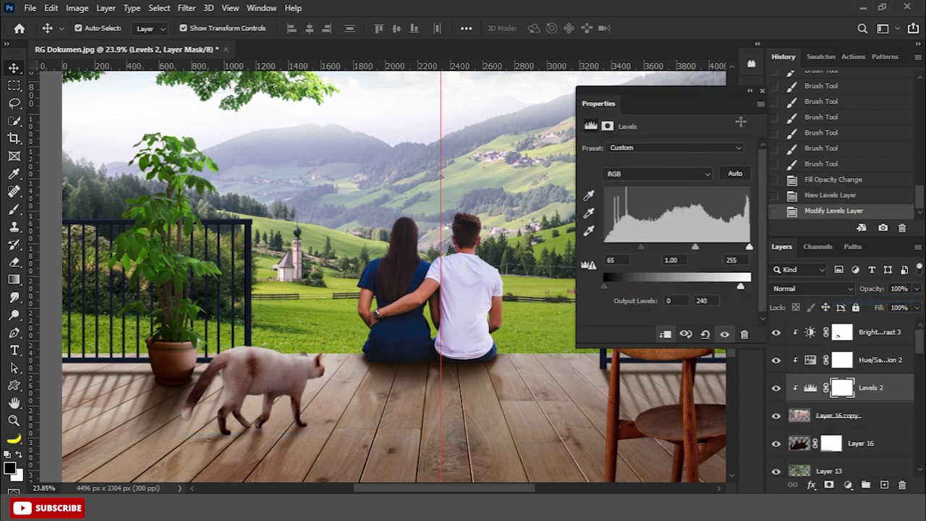
left_click(762, 91)
Paint the cat area out of the Levels mask with a 50% brush, then fit the view.
right_click(12, 214)
left_click(72, 208)
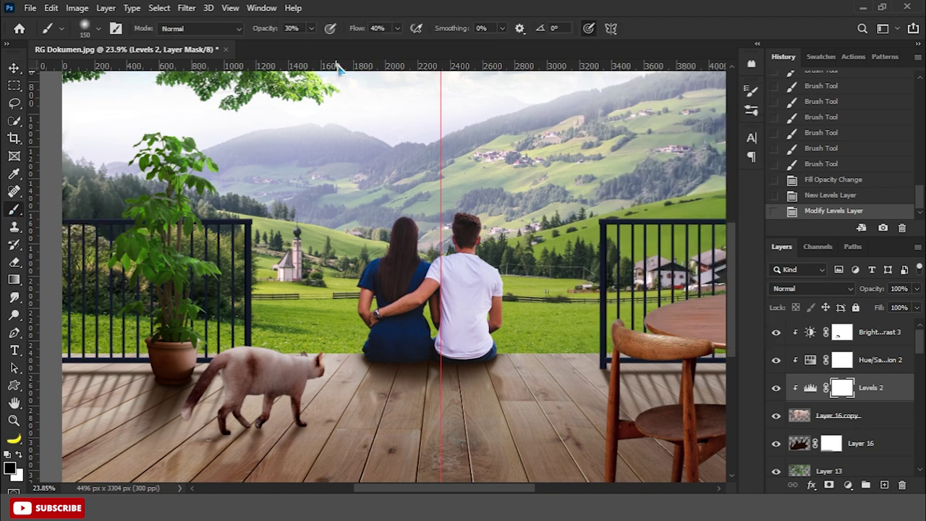
left_click(298, 28)
mouse_move(323, 358)
left_mouse_down()
mouse_move(289, 355)
mouse_move(336, 366)
left_mouse_up()
mouse_move(275, 358)
left_mouse_down()
mouse_move(239, 362)
mouse_move(342, 359)
left_mouse_up()
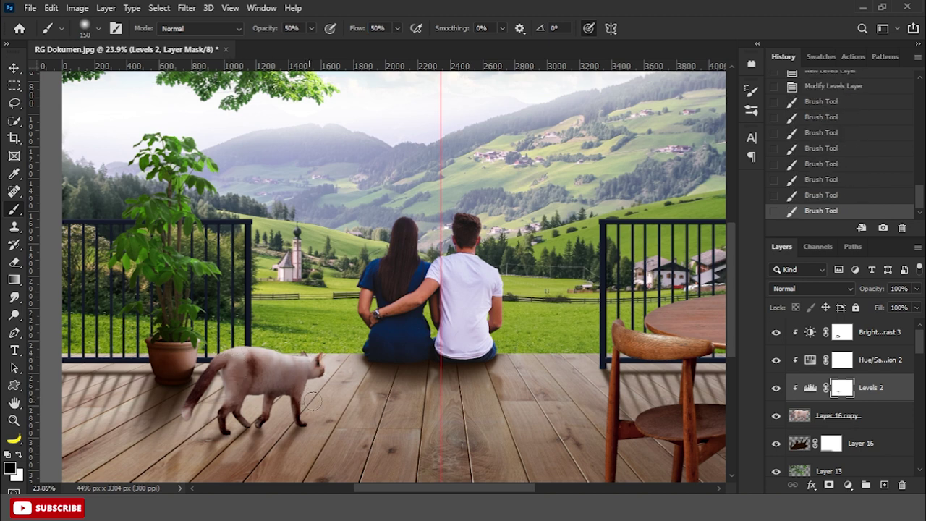
key("ctrl+0")
key("v")
left_click(54, 146)
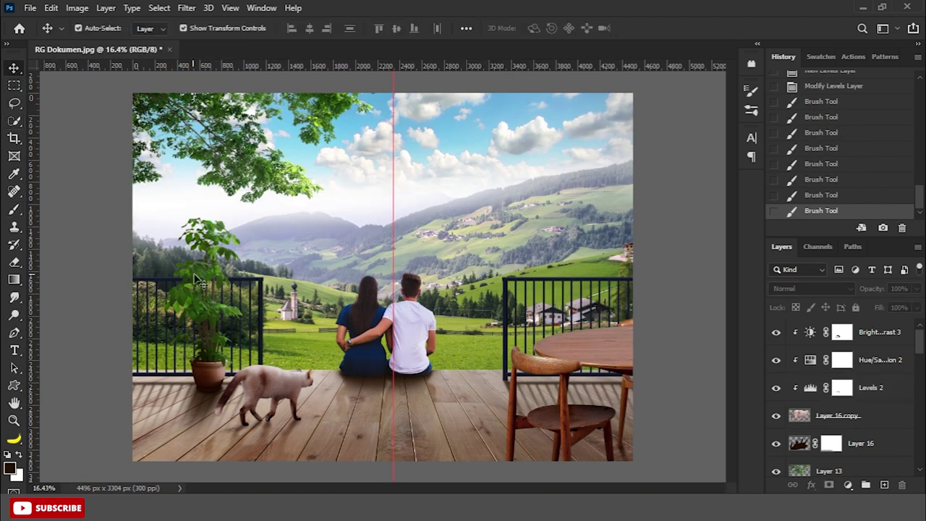
Compare Layer 17 on and off, then brush its mask around the cat.
left_click_drag(921, 350, 925, 444)
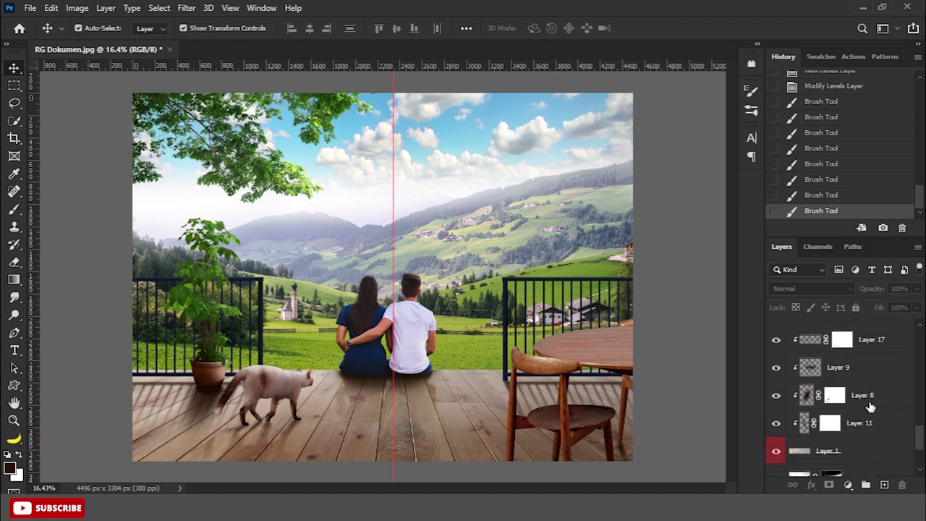
left_click(777, 339)
left_click(777, 339)
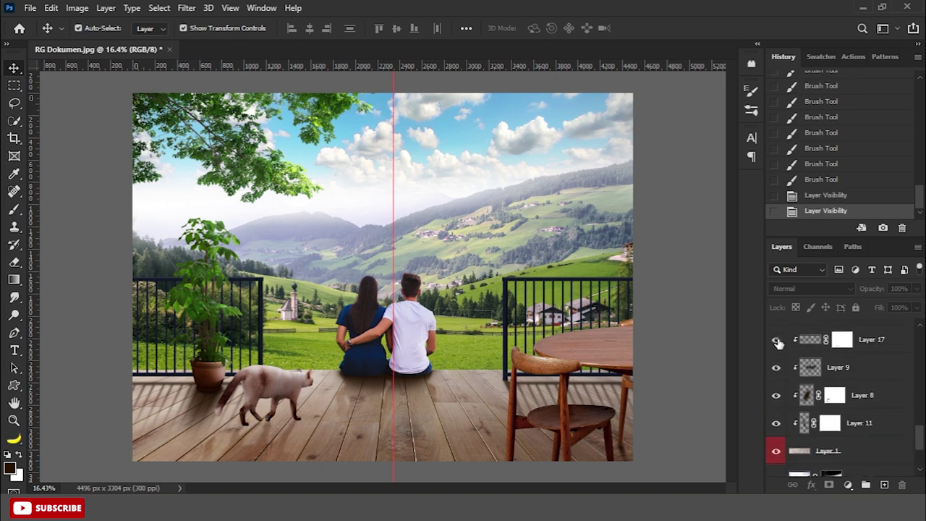
left_click(842, 339)
right_click(14, 210)
left_click(72, 208)
scroll(271, 443, "up", 3)
left_click(271, 444)
left_click_drag(306, 440, 245, 452)
left_click(225, 449)
left_click(71, 269)
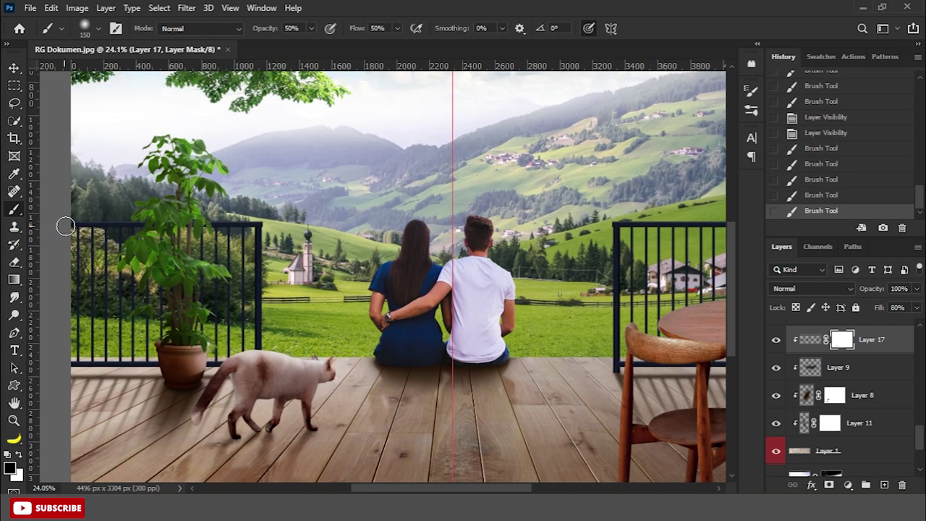
Apply Layer 17's layer mask permanently to the layer.
scroll(288, 444, "up", 3)
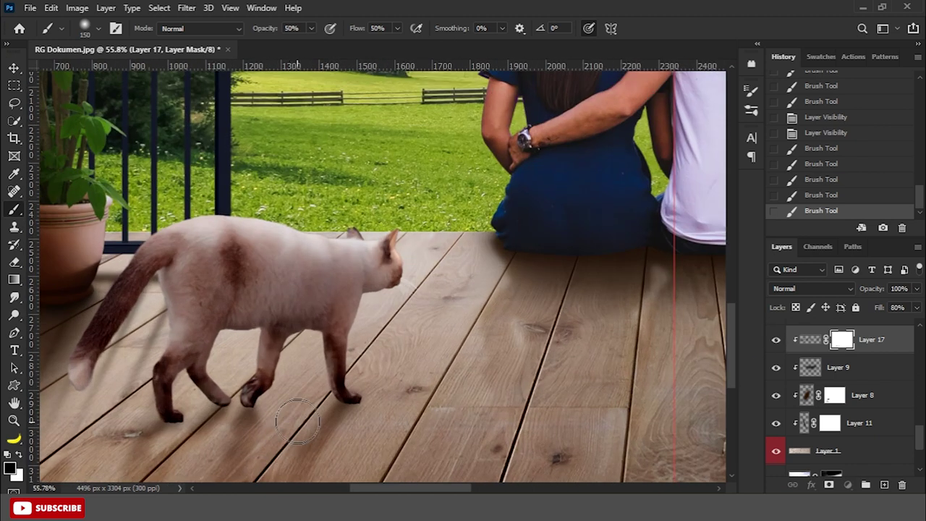
scroll(288, 445, "up", 2)
scroll(338, 400, "up", 2)
left_click(811, 339)
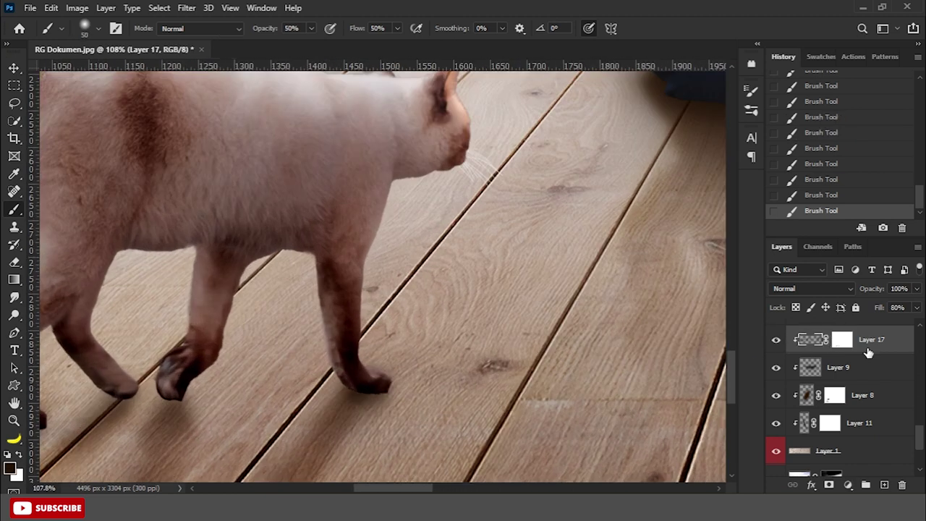
right_click(842, 340)
left_click(825, 379)
Paint the cat's back paw and legs darker on Layer 17.
left_click(355, 389)
left_click(348, 397)
left_click(372, 386)
left_click(372, 386)
left_click(173, 399)
left_click_drag(118, 396, 428, 335)
left_click(428, 338)
left_click(431, 334)
left_click(427, 330)
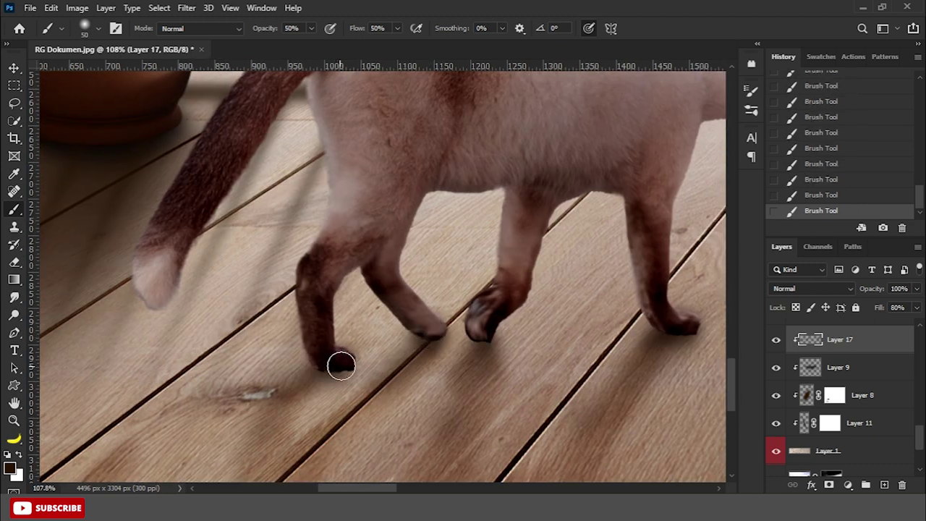
scroll(333, 365, "down", 3)
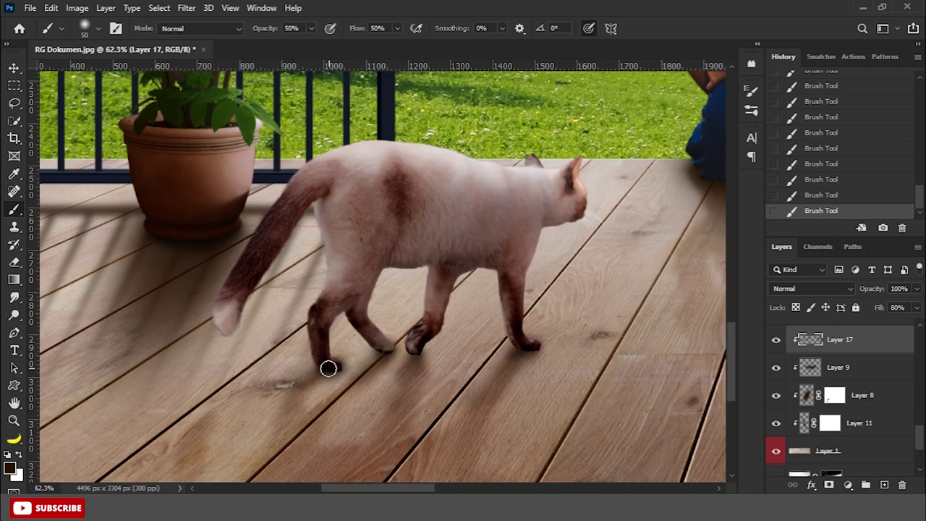
scroll(526, 350, "down", 1)
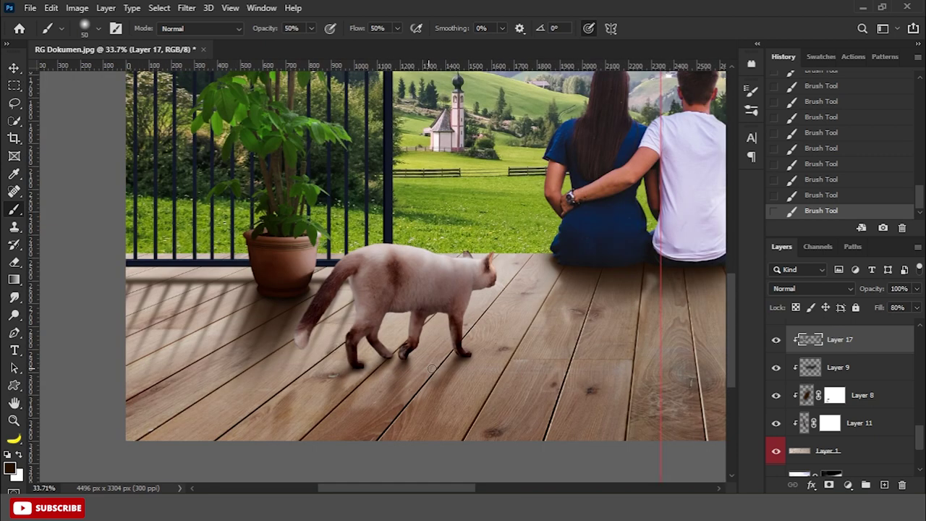
scroll(518, 366, "down", 2)
scroll(507, 382, "down", 2)
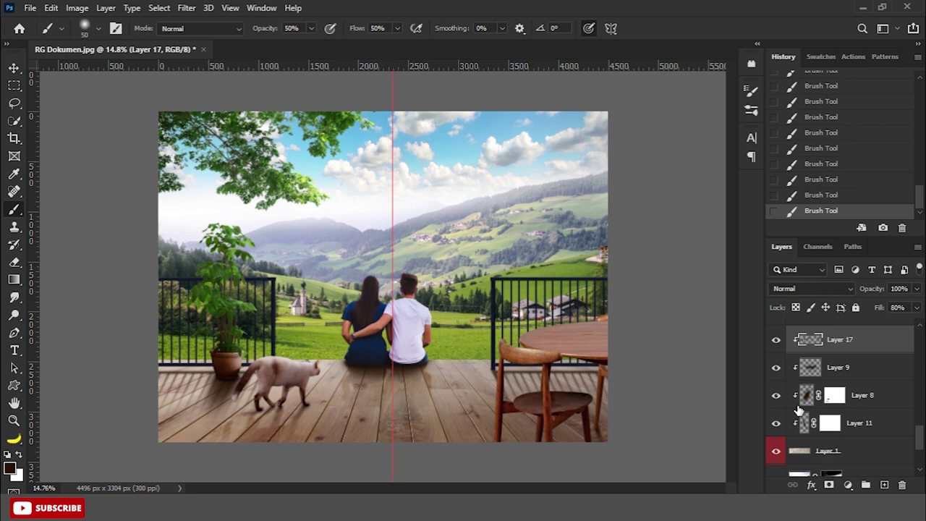
Add a new layer mask to Layer 17 and brush it near the cat's paws.
left_click(829, 485)
scroll(239, 405, "up", 2)
scroll(252, 387, "up", 3)
left_click_drag(242, 388, 286, 387)
scroll(289, 389, "down", 2)
scroll(324, 390, "down", 2)
scroll(390, 340, "down", 2)
Clip a Hue/Saturation layer to the couple's Layer 3 with saturation -11.
key("v")
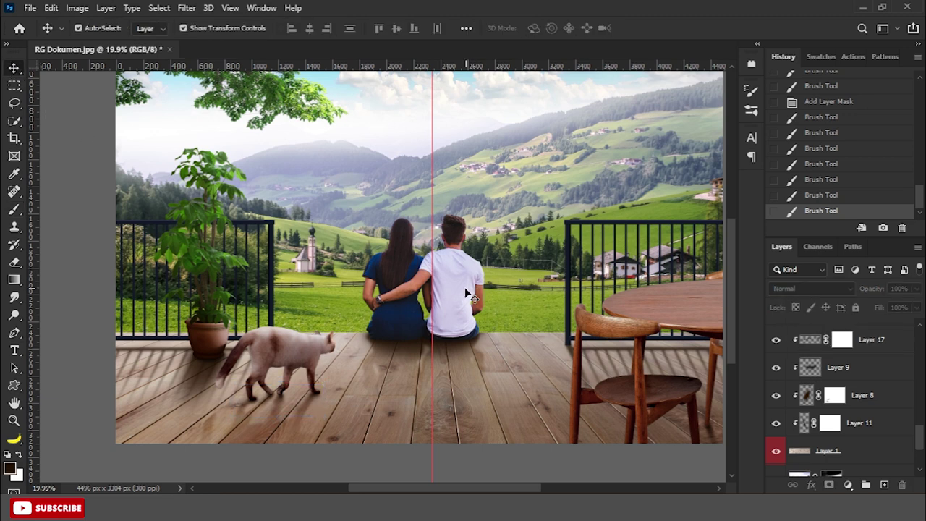
left_click(464, 287)
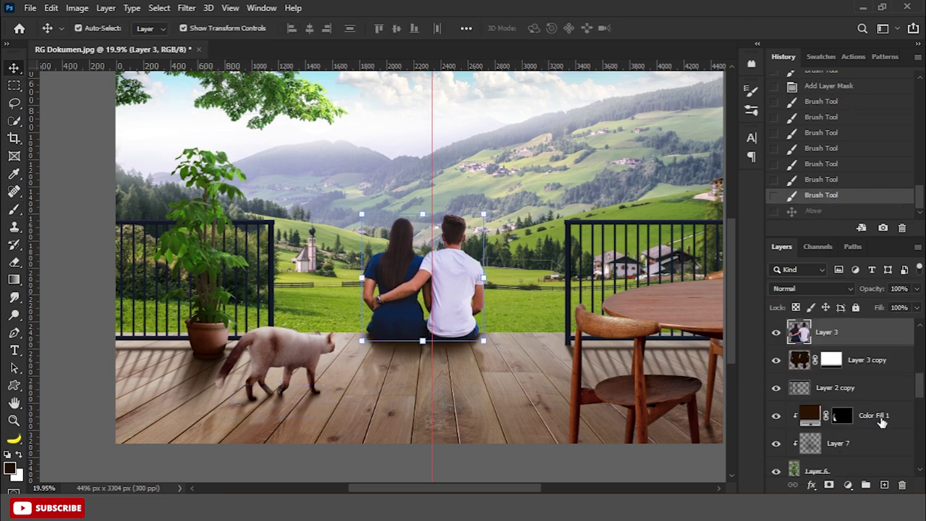
left_click(848, 485)
left_click(846, 355)
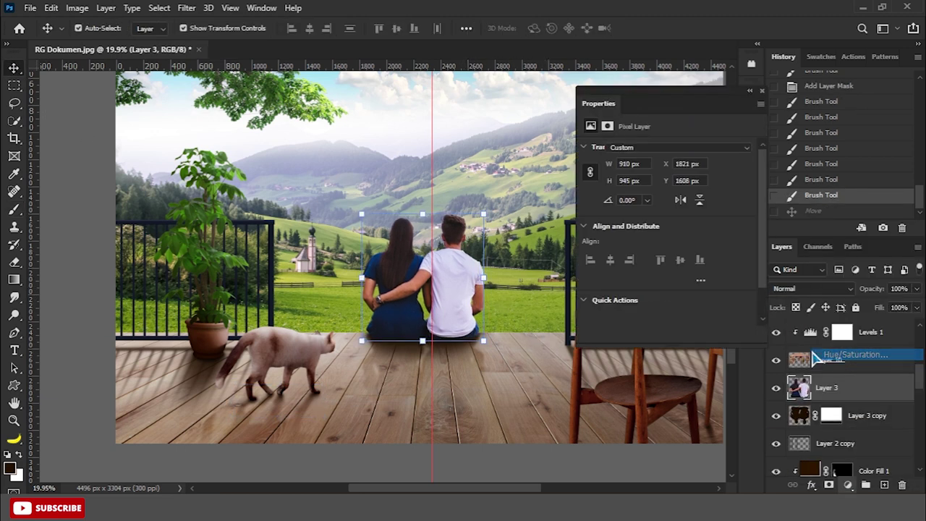
left_click(847, 355)
left_click(665, 334)
left_click_drag(666, 226, 658, 239)
left_click(750, 91)
scroll(375, 250, "down", 2)
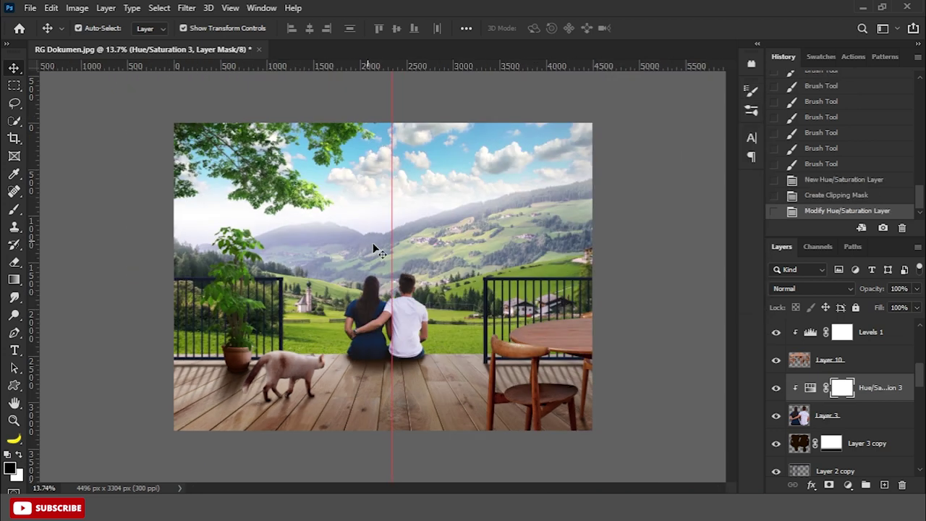
Add a Brightness/Contrast layer to the couple with brightness -35 and contrast 5.
left_click(419, 305)
left_click(848, 485)
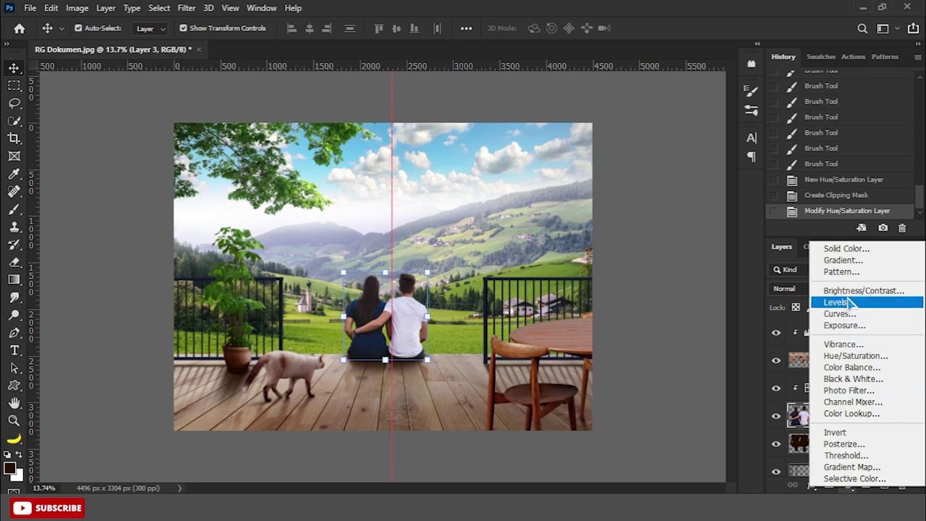
left_click(844, 287)
mouse_move(667, 190)
left_mouse_down()
mouse_move(650, 186)
mouse_move(673, 216)
left_mouse_up()
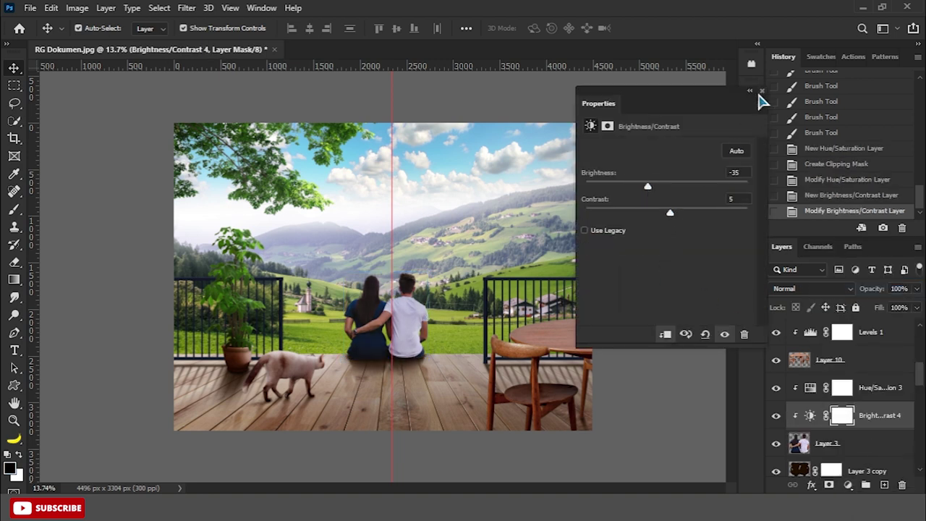
left_click(759, 95)
Add a Solid Color fill layer above the couple's layer.
key("b")
left_click(843, 441)
left_click(854, 486)
left_click(825, 245)
Fill with near-white fbf9f8, blend it as Overlay, and invert its mask to black.
left_click(450, 156)
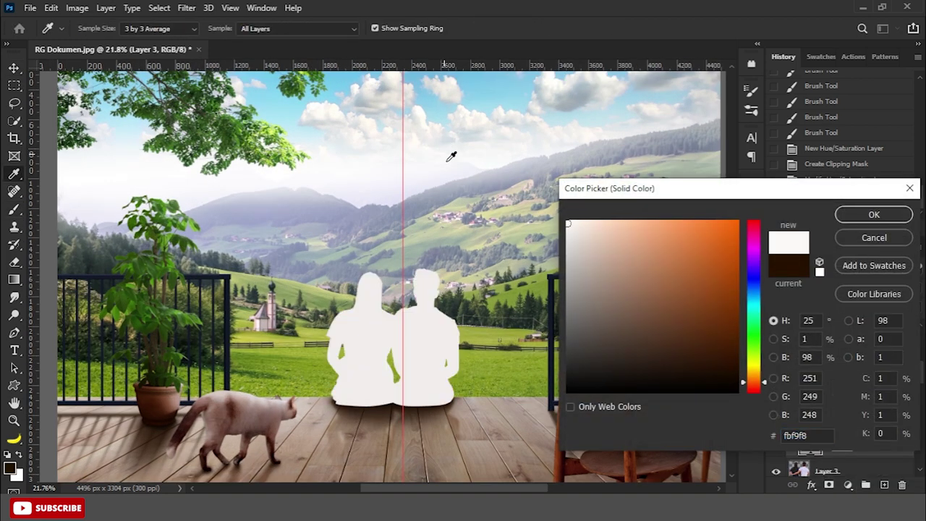
left_click(846, 220)
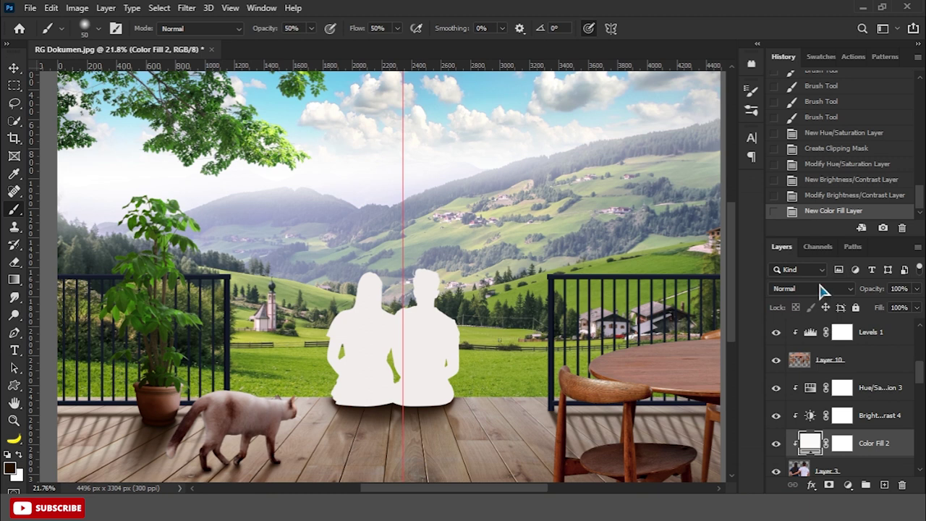
left_click(818, 288)
left_click(807, 320)
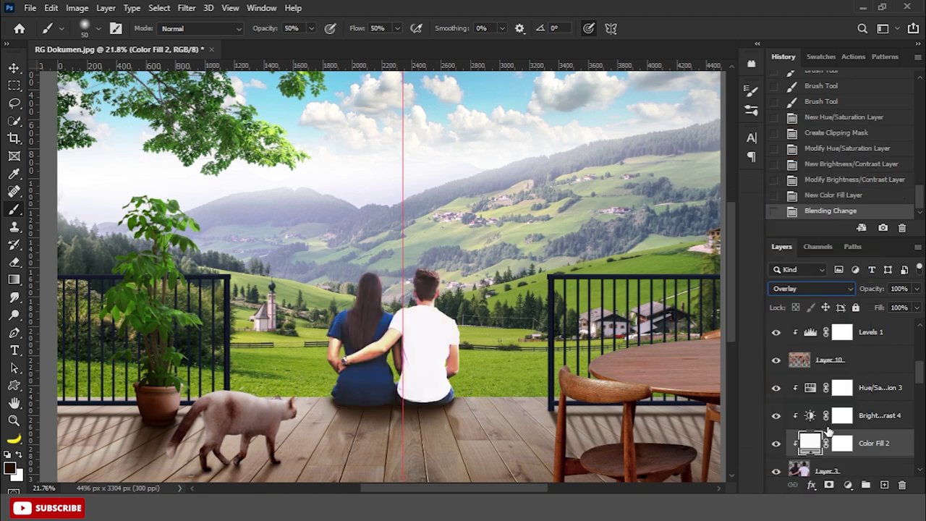
key("ctrl+i")
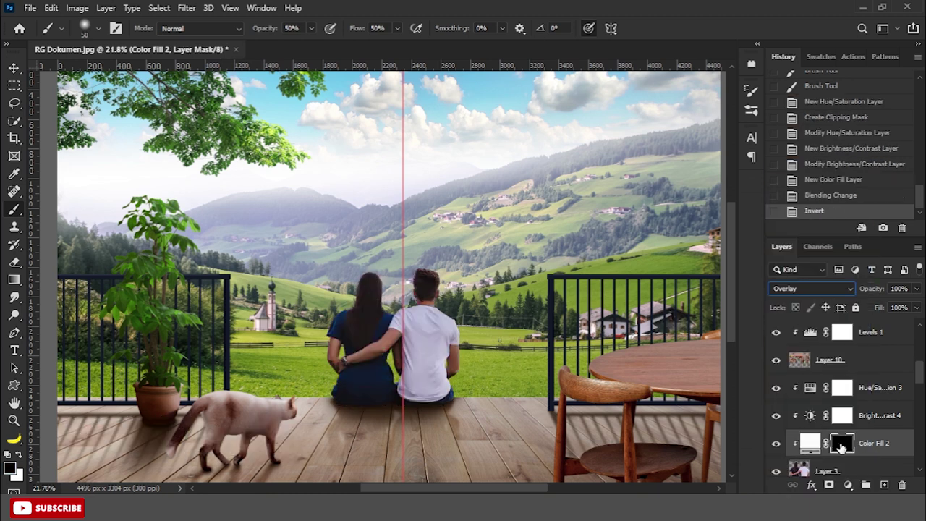
Paint white on the fill mask over the couple's heads and the man's back.
scroll(445, 296, "up", 1)
scroll(445, 296, "up", 1)
key("x")
scroll(414, 304, "up", 1)
mouse_move(420, 239)
left_mouse_down()
mouse_move(456, 264)
mouse_move(445, 289)
mouse_move(500, 372)
left_mouse_up()
scroll(490, 325, "down", 2)
left_click_drag(489, 325, 502, 411)
left_click_drag(492, 376, 481, 443)
mouse_move(433, 281)
left_mouse_down()
mouse_move(425, 309)
mouse_move(401, 335)
left_mouse_up()
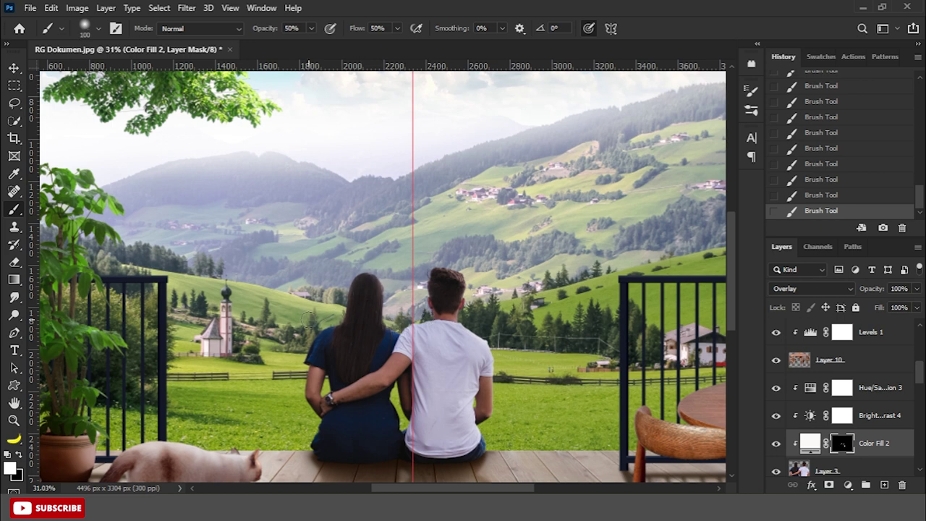
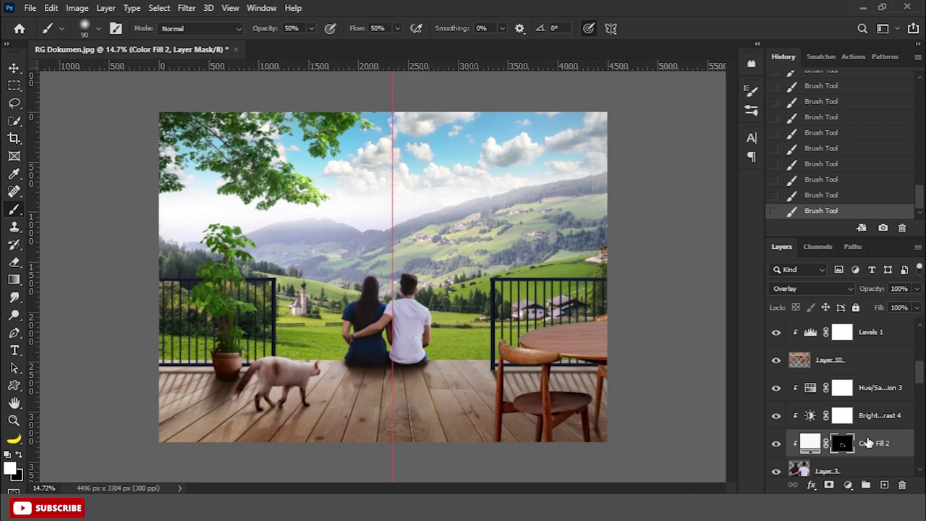
Add a Levels adjustment on Layer 3 with input levels 7, 1.00 and 237.
scroll(869, 443, "down", 1)
left_click(863, 443)
left_click(852, 484)
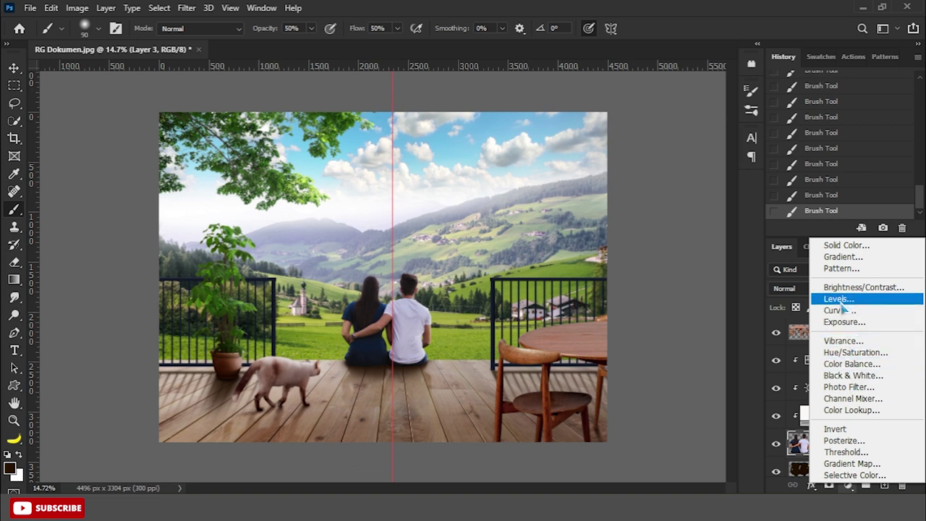
left_click(839, 299)
left_click_drag(605, 248, 608, 248)
left_click_drag(749, 248, 744, 248)
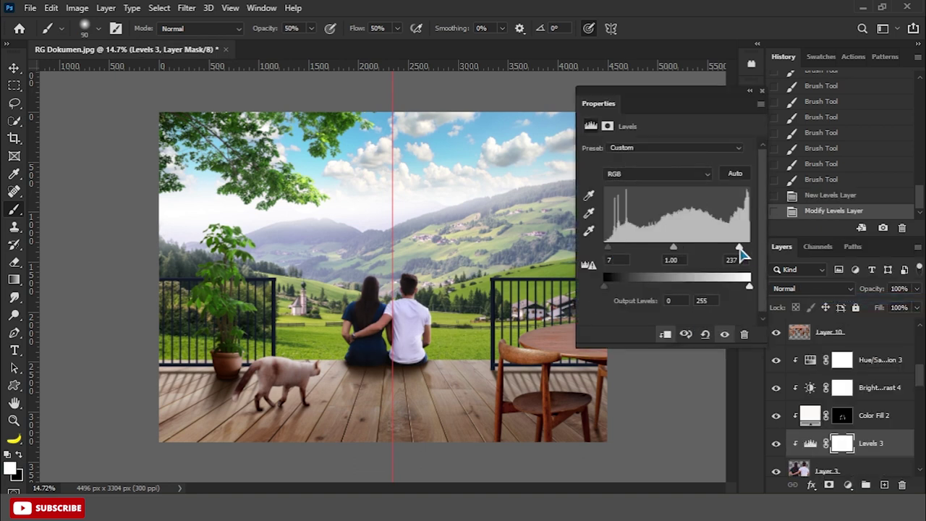
left_click(762, 91)
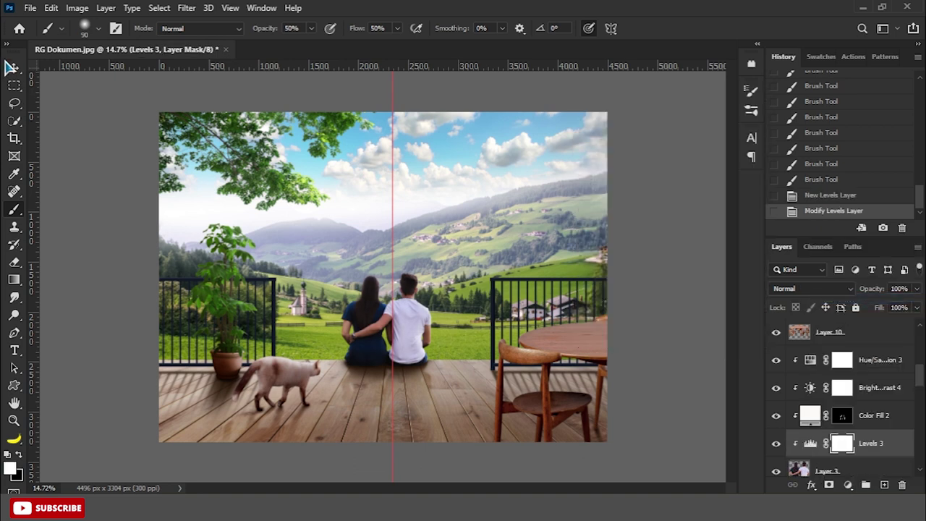
left_click(14, 68)
scroll(253, 330, "up", 1)
Add an inner shadow to the left railing layer, adjusting its angle, opacity and size.
left_click(260, 334)
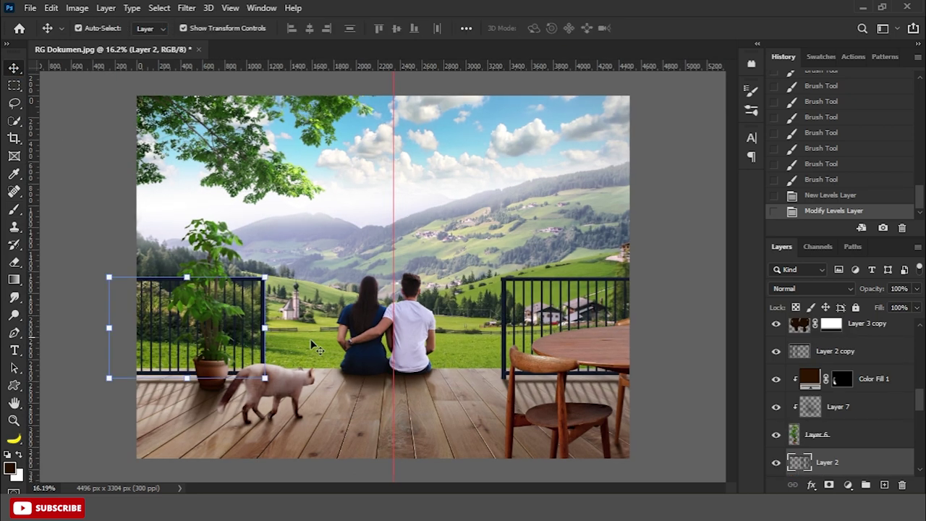
right_click(848, 467)
left_click(702, 29)
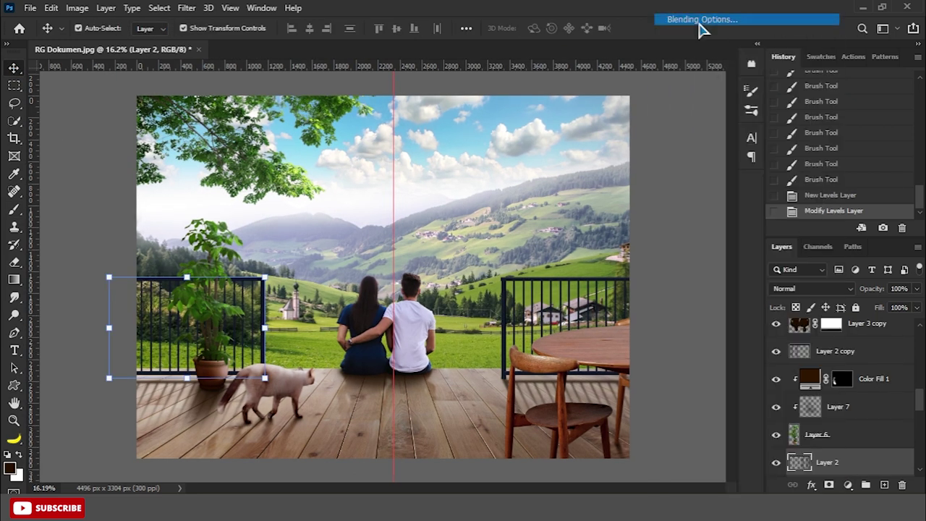
left_click(485, 304)
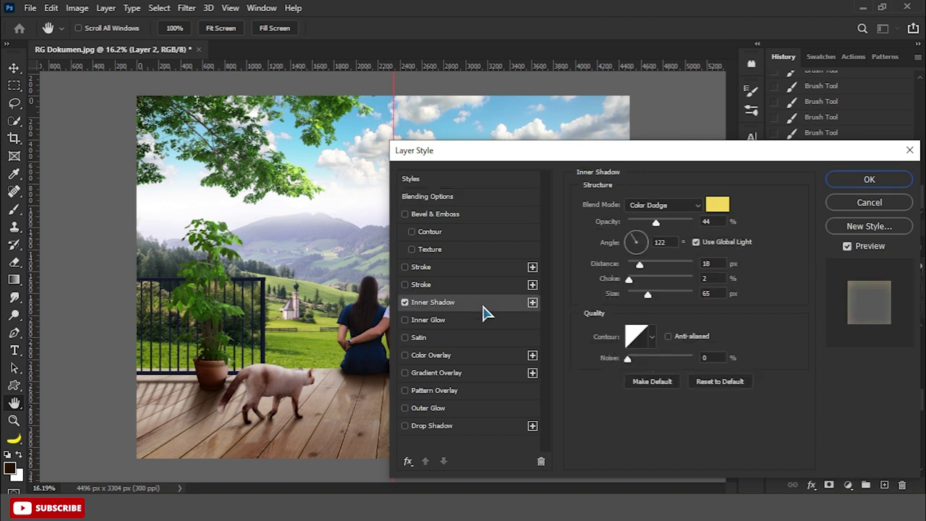
mouse_move(637, 252)
left_mouse_down()
mouse_move(646, 235)
mouse_move(736, 220)
mouse_move(660, 222)
left_mouse_up()
left_click_drag(647, 294, 653, 294)
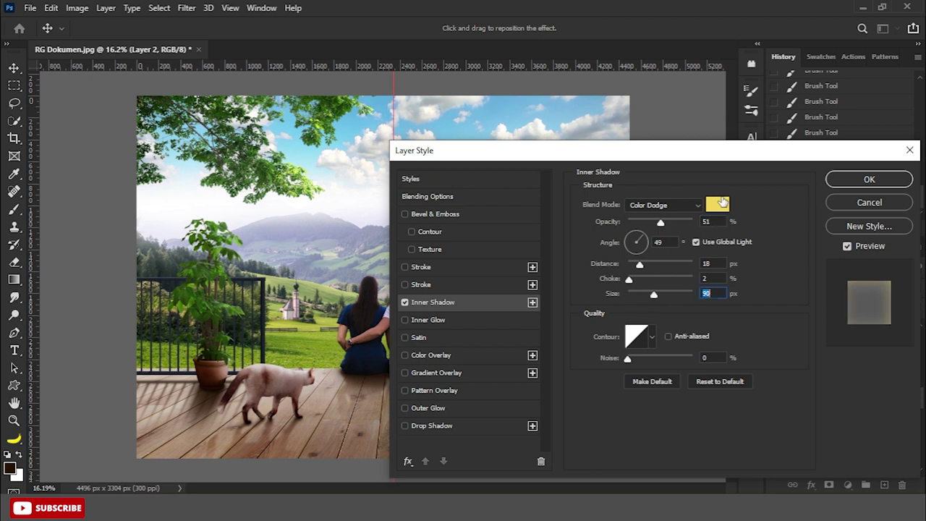
Set the inner shadow colour to pale yellow fbf7d5, copying its hex value.
left_click(722, 203)
left_click(377, 184)
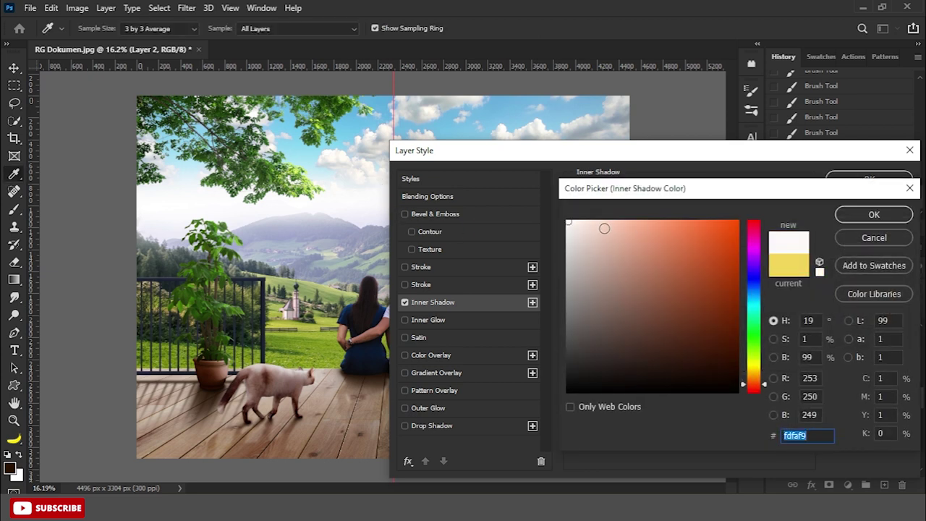
left_click(598, 224)
left_click_drag(771, 374, 760, 368)
left_click(593, 222)
left_click_drag(810, 436, 769, 436)
right_click(796, 438)
left_click(782, 287)
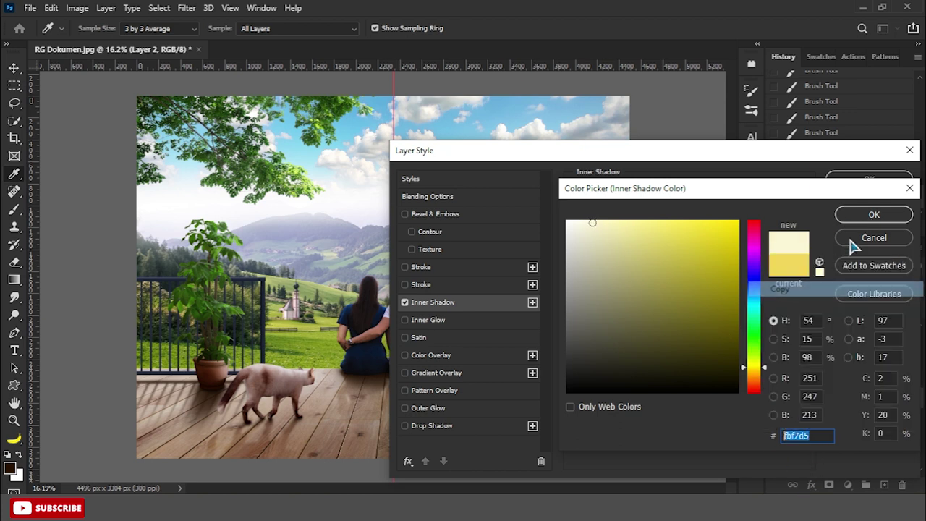
left_click(851, 214)
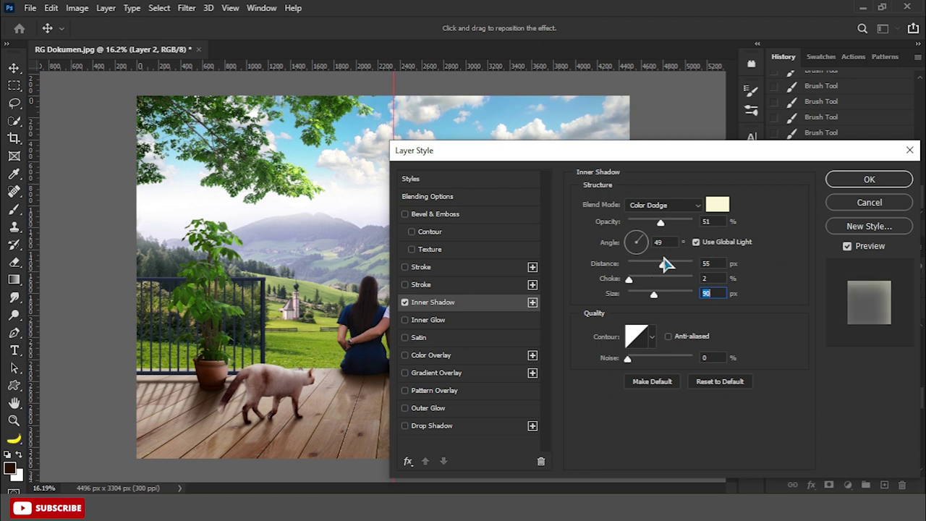
Make the left railing's shadow Lighten at 40% opacity, then convert the effect into its own layer.
left_click(689, 209)
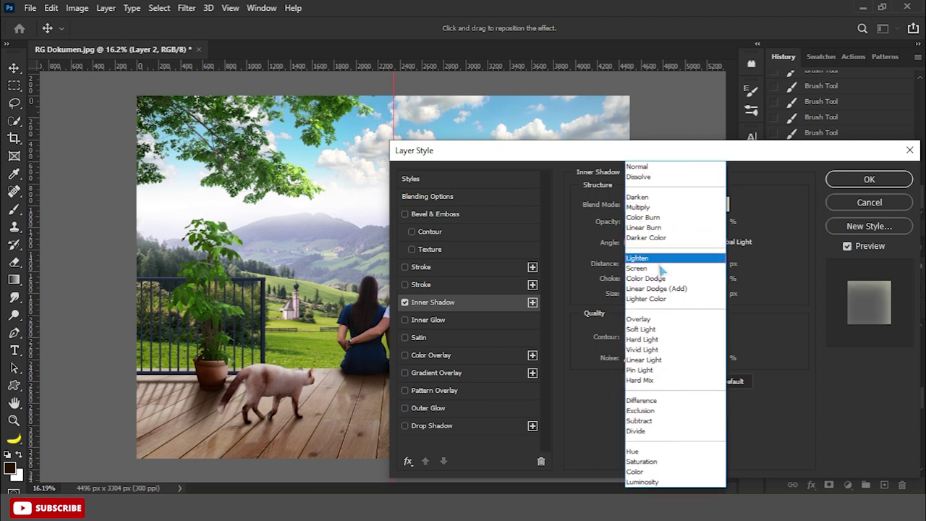
left_click(661, 259)
mouse_move(670, 269)
left_mouse_down()
mouse_move(636, 265)
mouse_move(636, 298)
mouse_move(636, 265)
left_mouse_up()
left_click(636, 266)
left_click(663, 223)
left_click_drag(668, 221, 662, 221)
left_click_drag(629, 294, 629, 265)
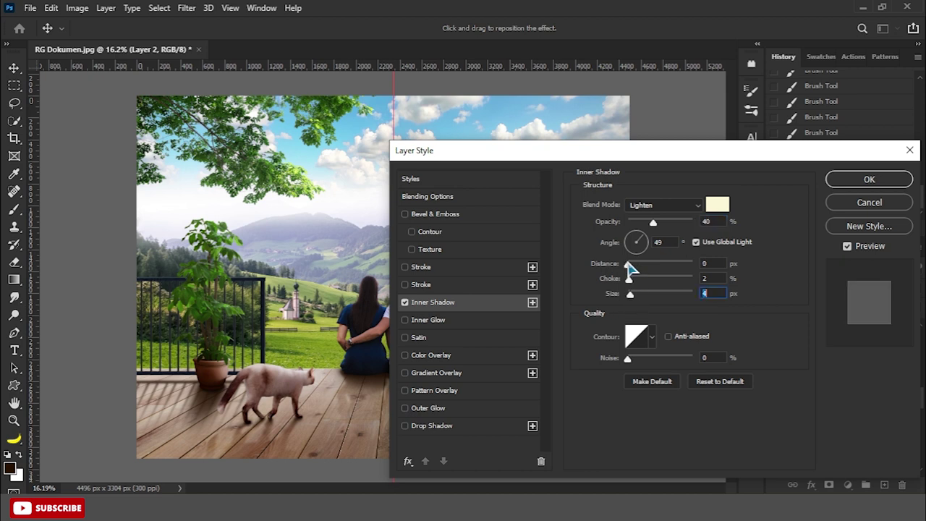
left_click(840, 202)
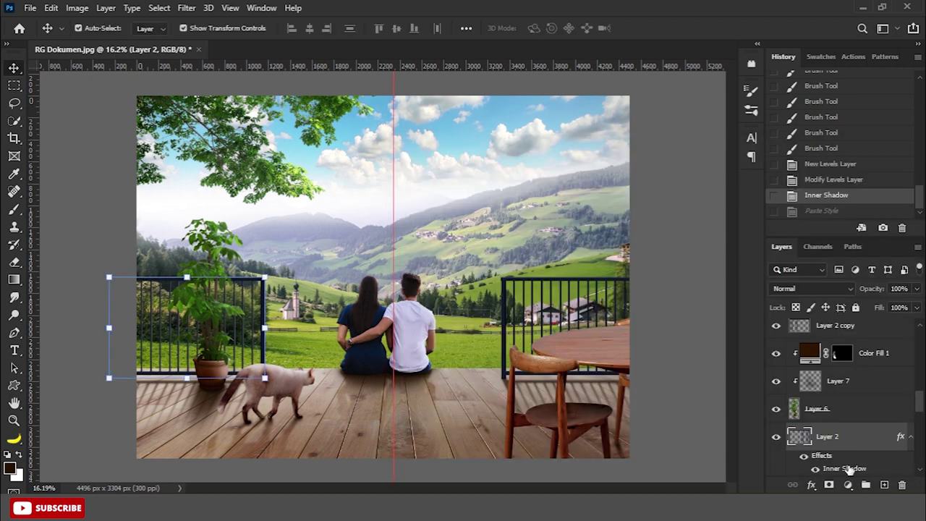
right_click(850, 471)
left_click(851, 436)
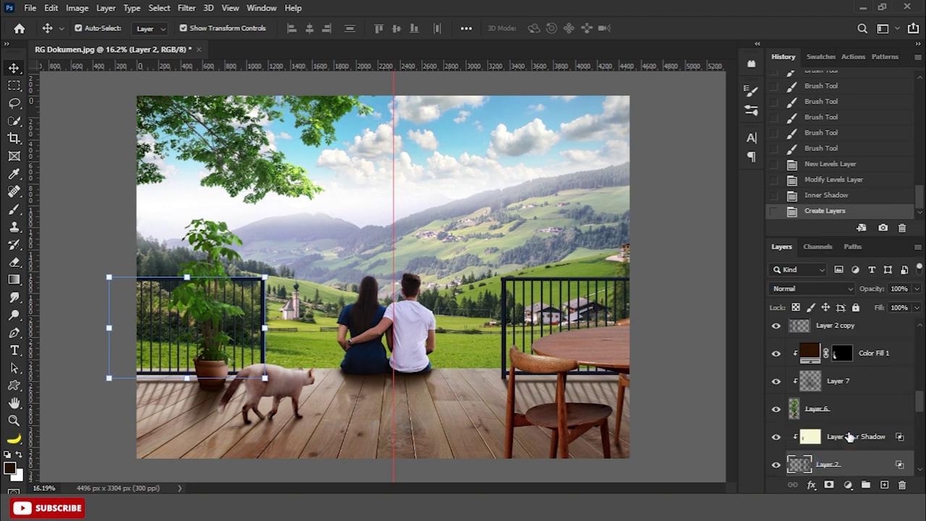
Give the right railing (Layer 2 copy) an inner shadow at 128° angle and distance 8.
left_click(594, 285)
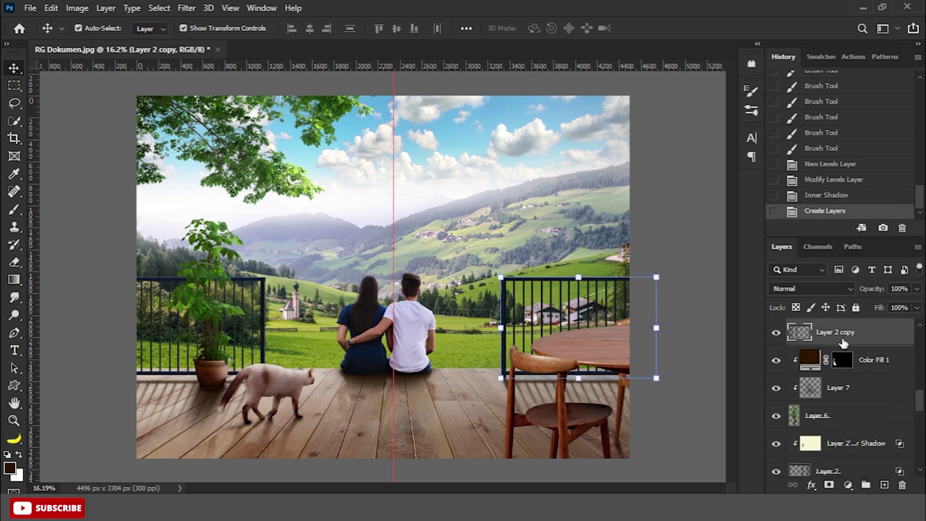
right_click(844, 342)
left_click(734, 49)
left_click(479, 304)
mouse_move(630, 154)
left_mouse_down()
mouse_move(789, 170)
mouse_move(824, 183)
left_mouse_up()
left_click_drag(833, 269, 827, 268)
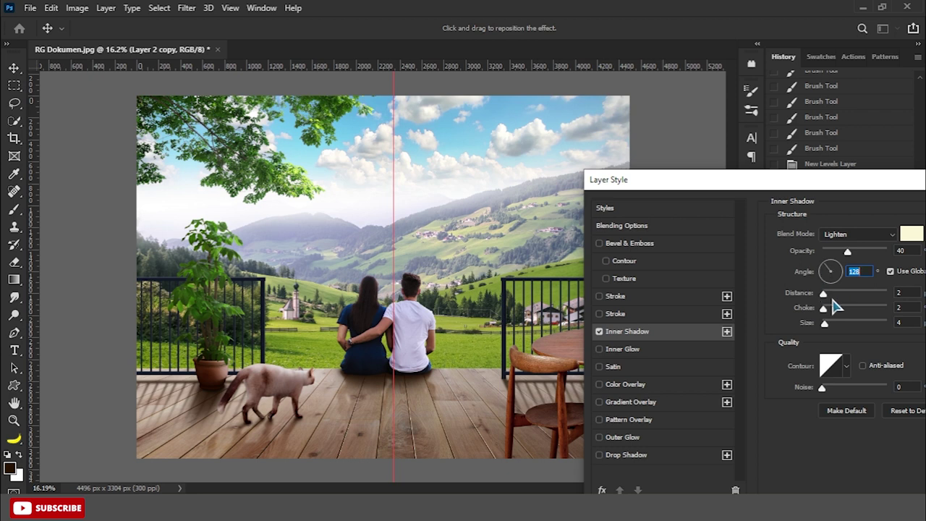
left_click_drag(827, 298, 830, 299)
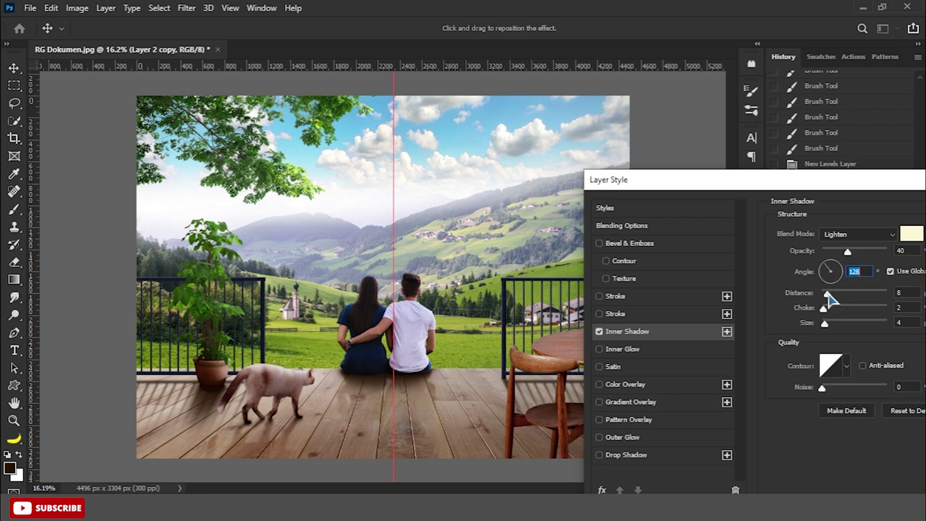
left_click_drag(776, 186, 314, 387)
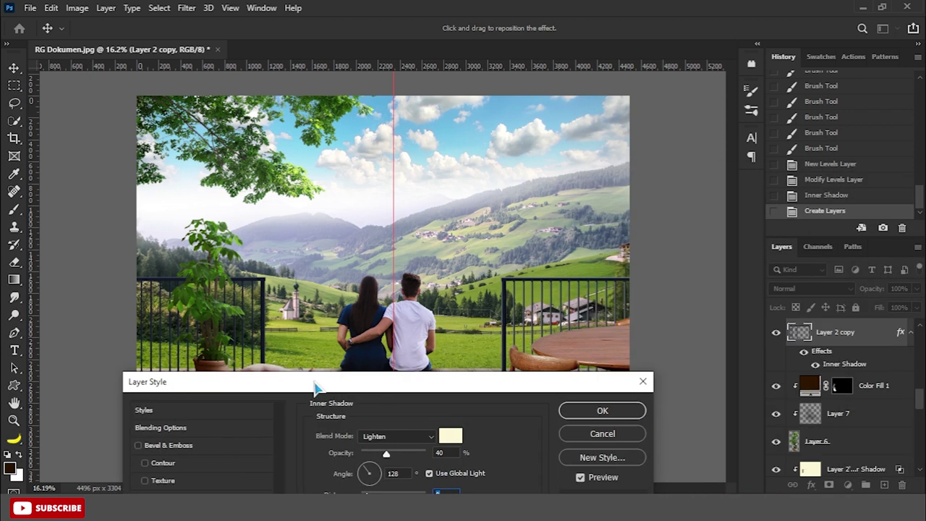
left_click(604, 410)
Nudge the left railing's separate shadow layer slightly left.
scroll(868, 420, "down", 3)
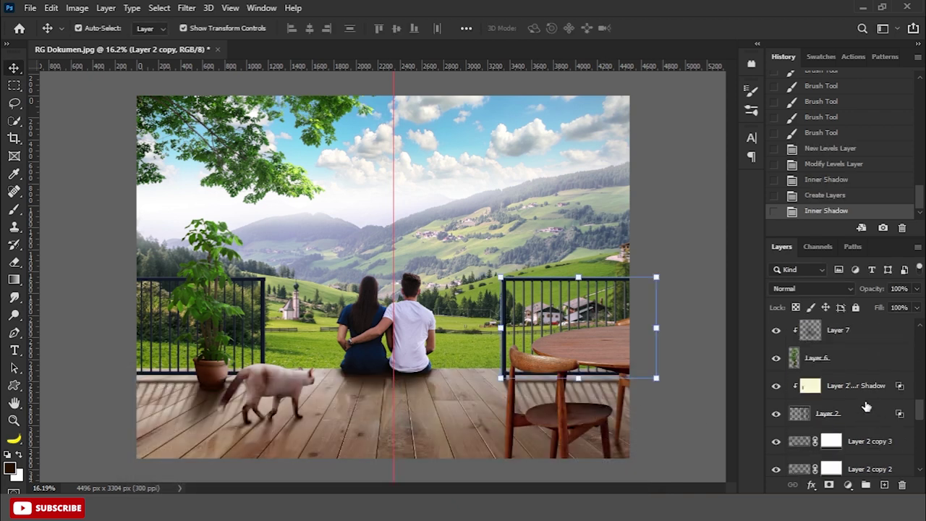
left_click(856, 386)
key("Left")
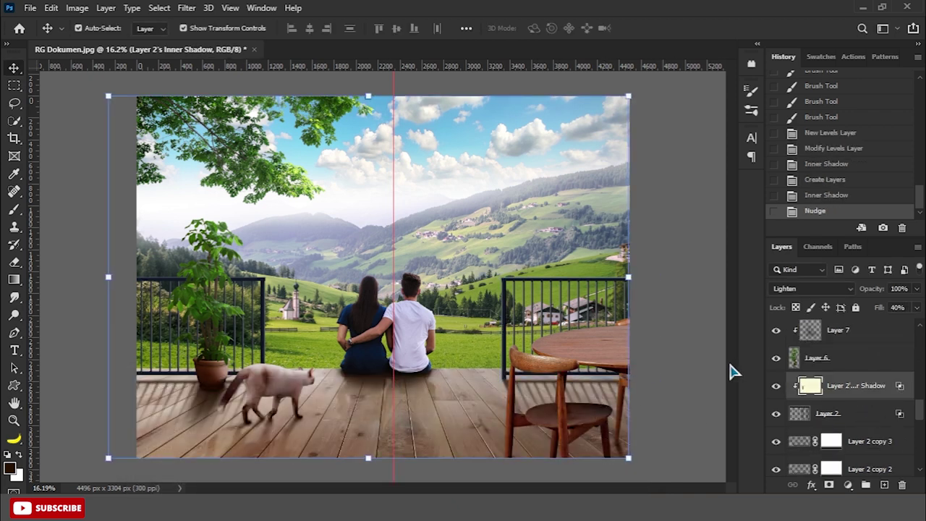
Shrink Layer 12's height slightly with Free Transform.
left_click(637, 336)
scroll(611, 331, "down", 2)
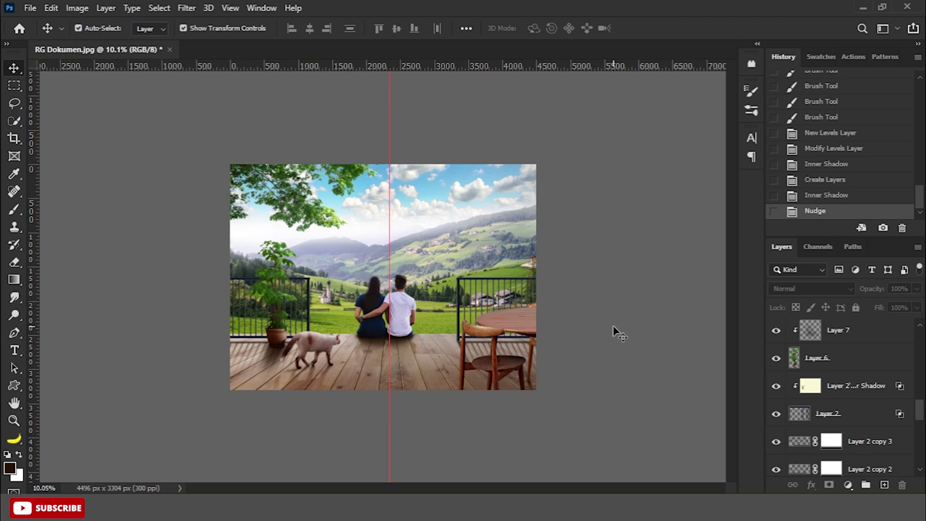
scroll(463, 333, "up", 2)
left_click(467, 304)
key("ctrl+t")
left_click_drag(391, 114, 443, 231)
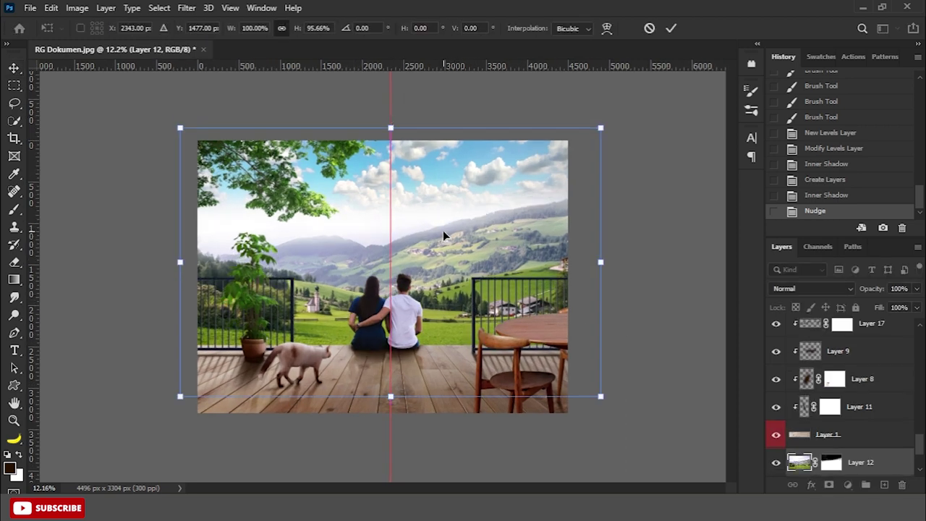
key("Return")
Add a Hue/Saturation adjustment shifting the plant layer's hue to -7.
left_click(266, 265)
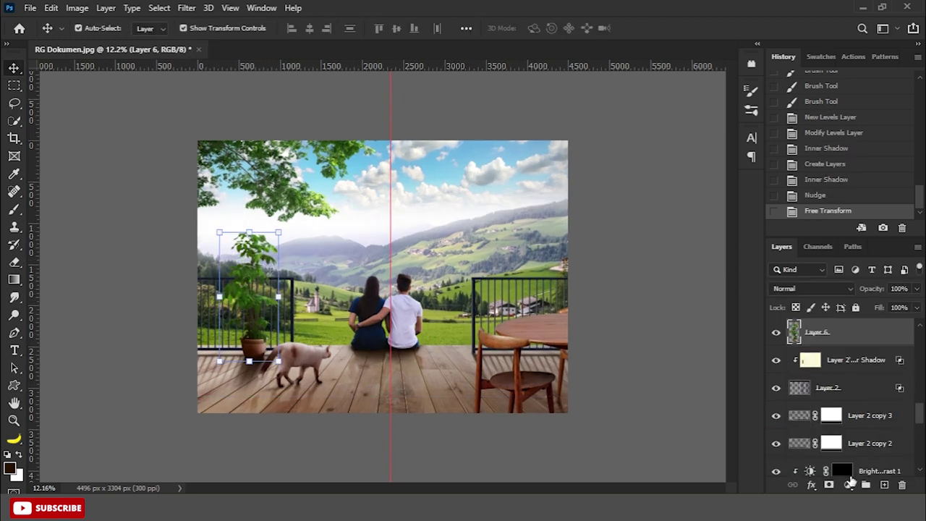
left_click(849, 485)
left_click(840, 352)
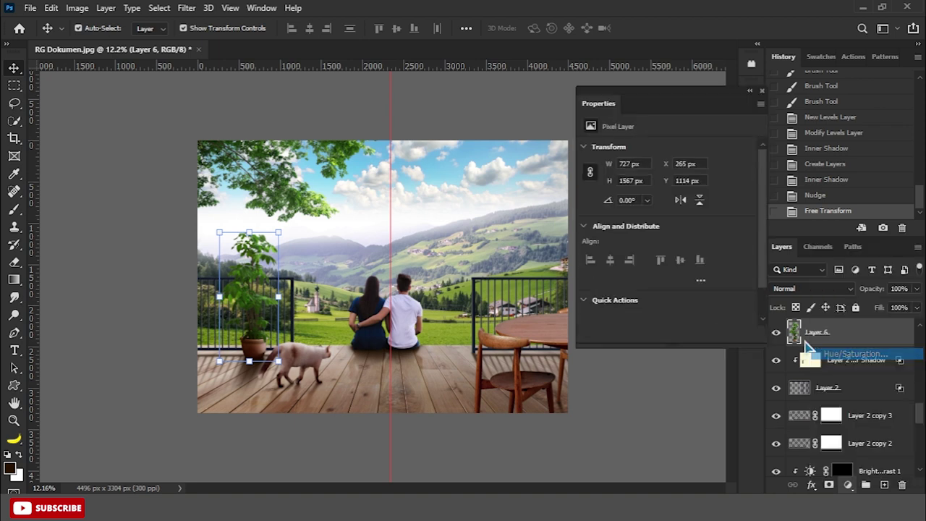
left_click_drag(667, 207, 660, 204)
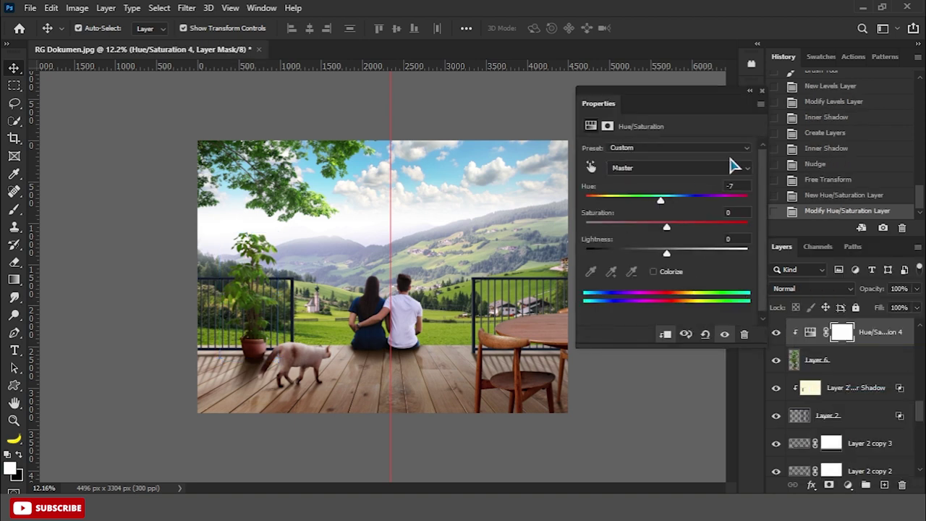
left_click(762, 119)
Add a pale yellow Solid Color fill layer over the plant.
left_click(832, 360)
left_click(848, 486)
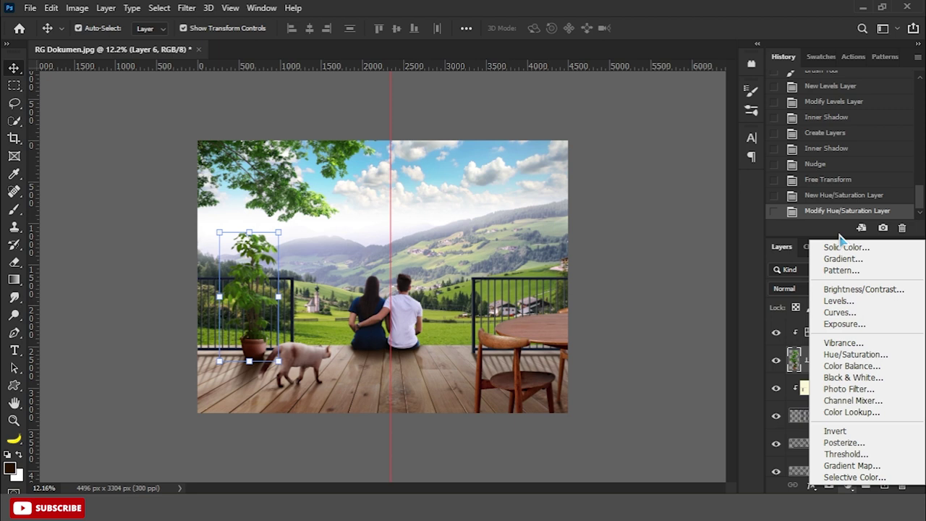
left_click(814, 248)
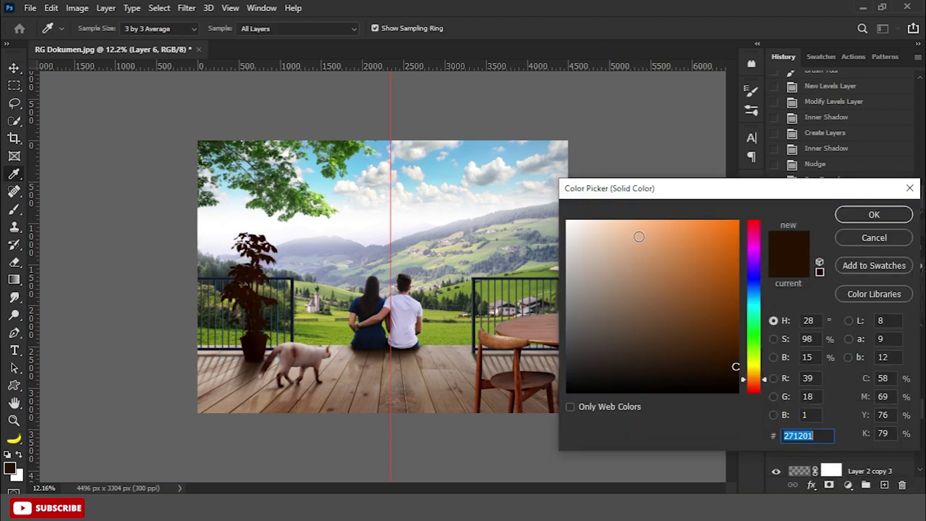
type("f1be92")
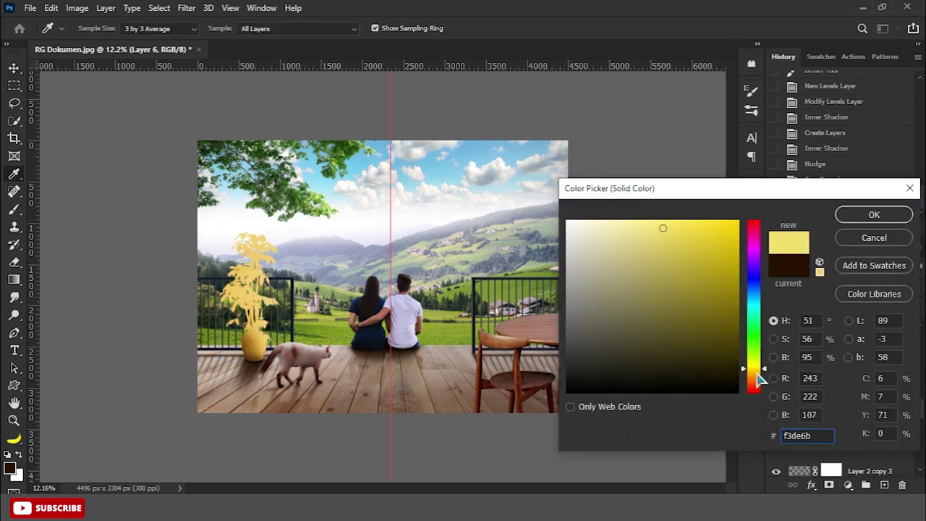
type("f8d984")
left_click_drag(758, 388, 758, 369)
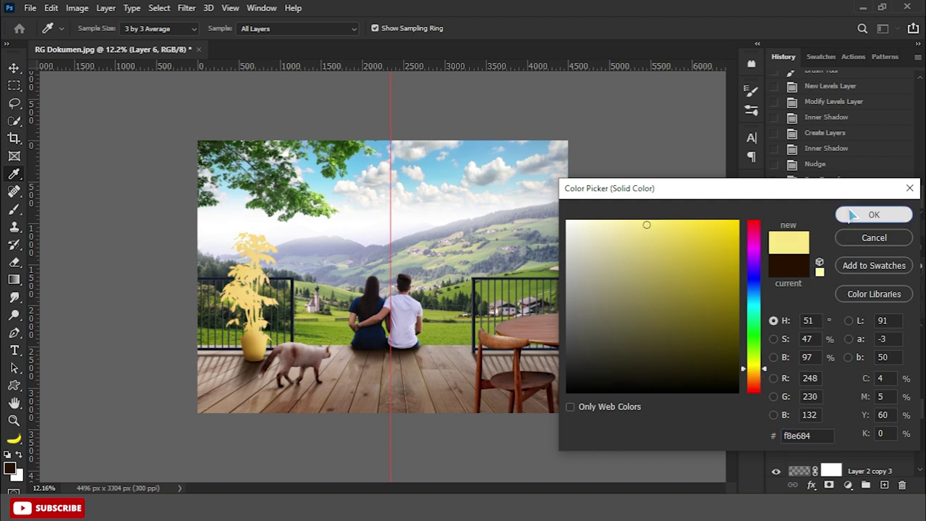
left_click(875, 215)
Place the fill above the plant in Overlay mode, invert its mask, and set Fill to 70%.
mouse_move(878, 417)
left_mouse_down()
mouse_move(877, 367)
mouse_move(868, 398)
left_mouse_up()
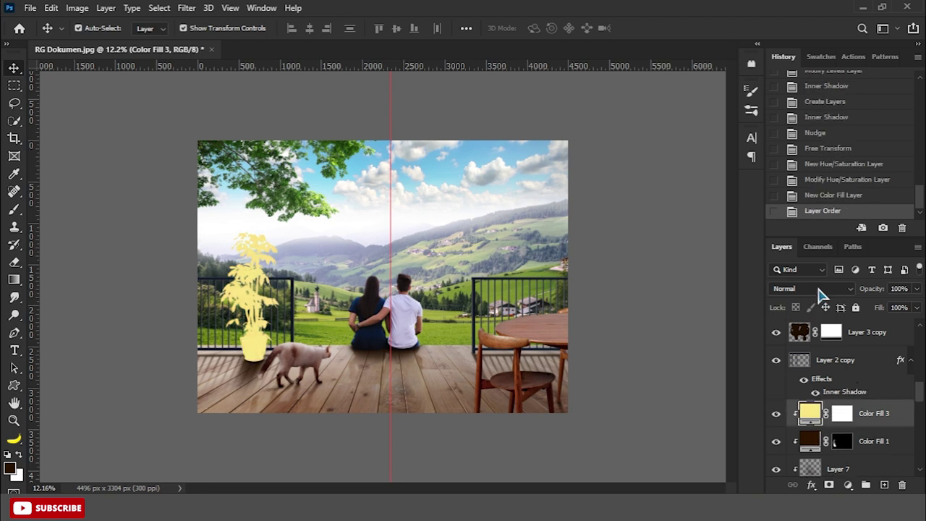
left_click(822, 295)
left_click(816, 325)
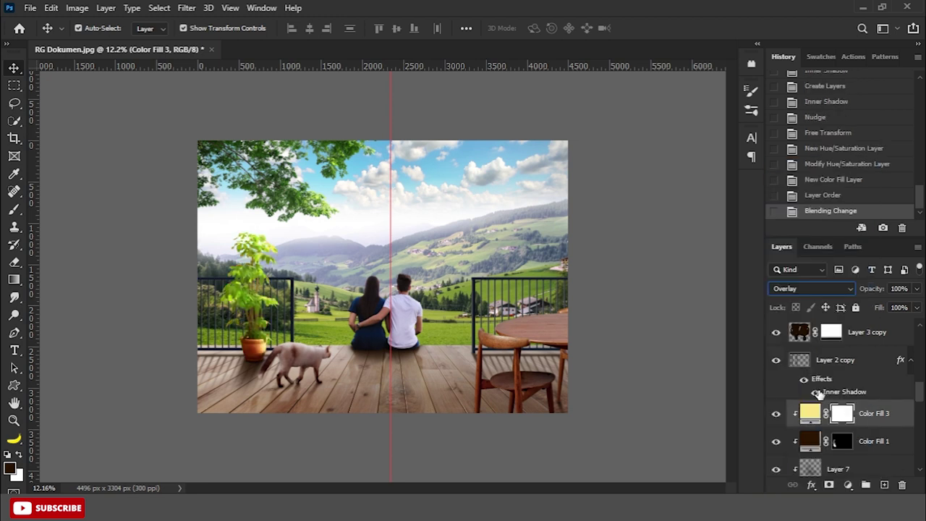
key("ctrl+i")
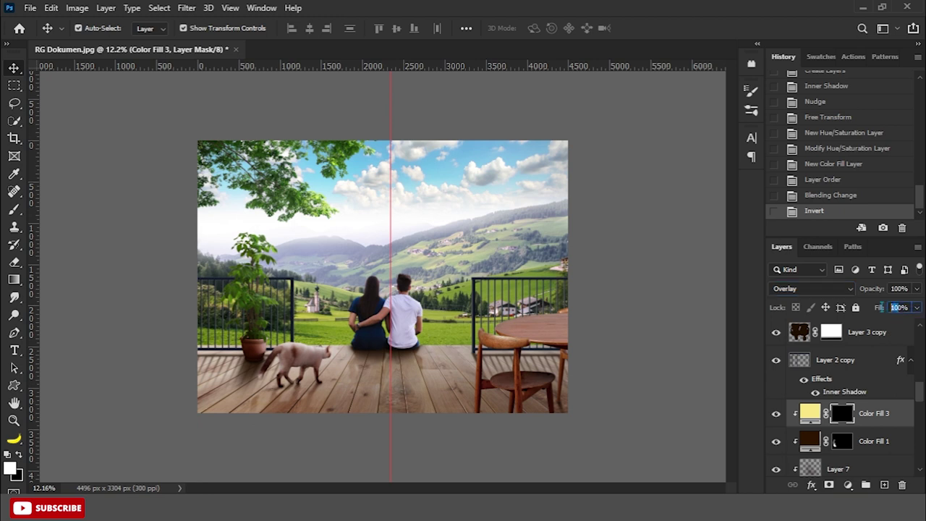
type("70")
key("Return")
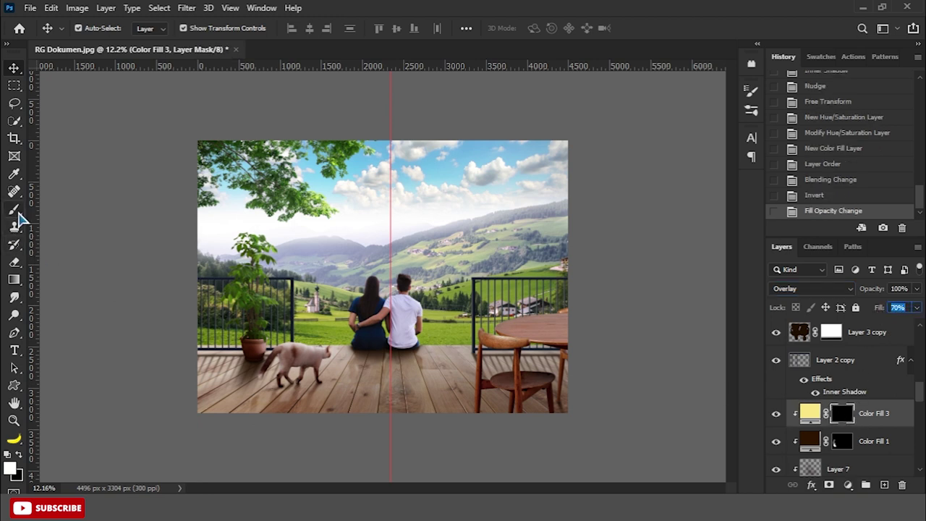
Paint the yellow tint onto the plant through the mask with a 300 brush.
left_click(13, 210)
scroll(228, 259, "up", 5)
key("bracketright")
key("bracketright")
key("bracketright")
left_click_drag(239, 217, 228, 365)
left_click_drag(231, 427, 231, 471)
mouse_move(202, 362)
left_mouse_down()
mouse_move(195, 386)
mouse_move(201, 307)
left_mouse_up()
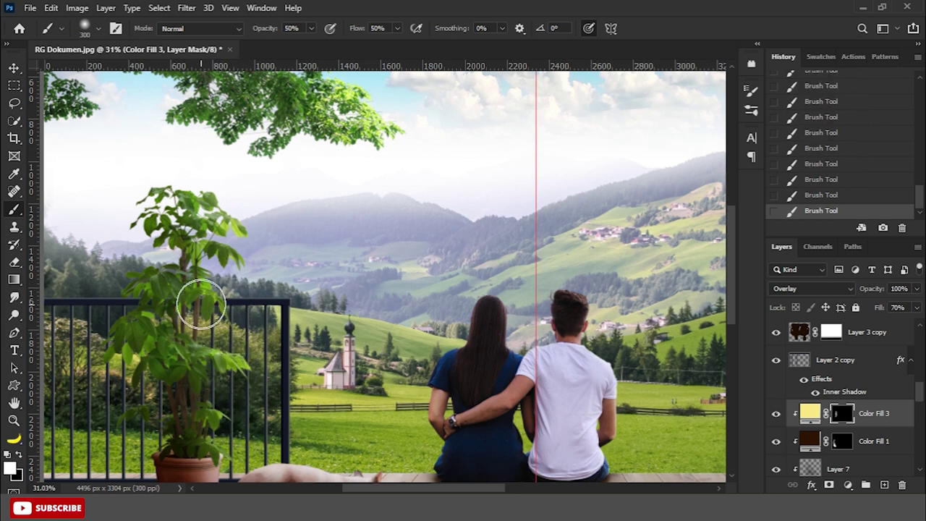
scroll(243, 256, "down", 2)
scroll(178, 232, "down", 1)
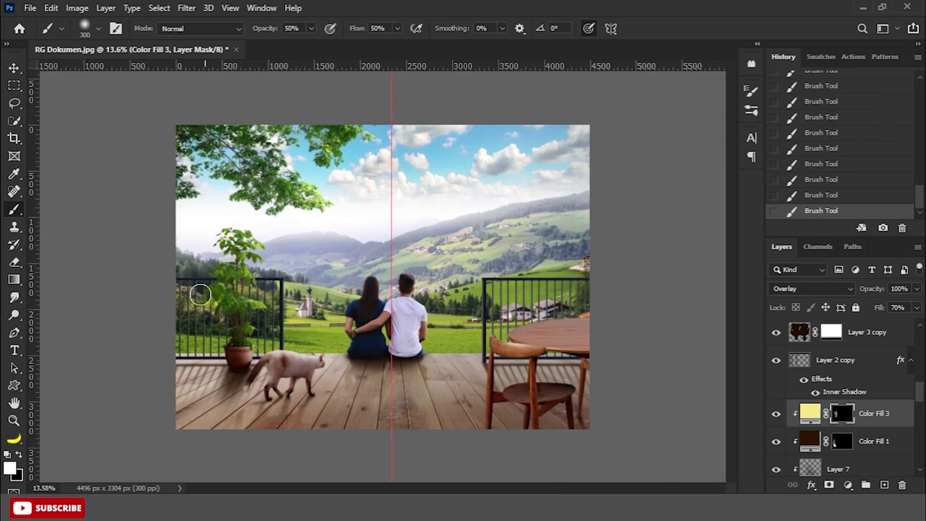
Add a Hue/Saturation hue shift clipped to the tree layer.
key("v")
left_click(262, 190)
left_click(849, 485)
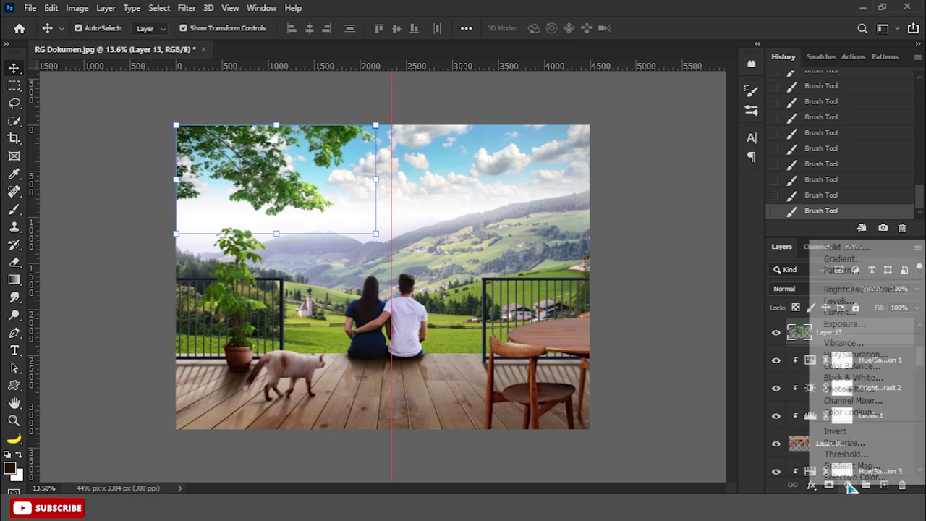
left_click(843, 355)
left_click_drag(667, 200, 660, 200)
left_click(665, 333)
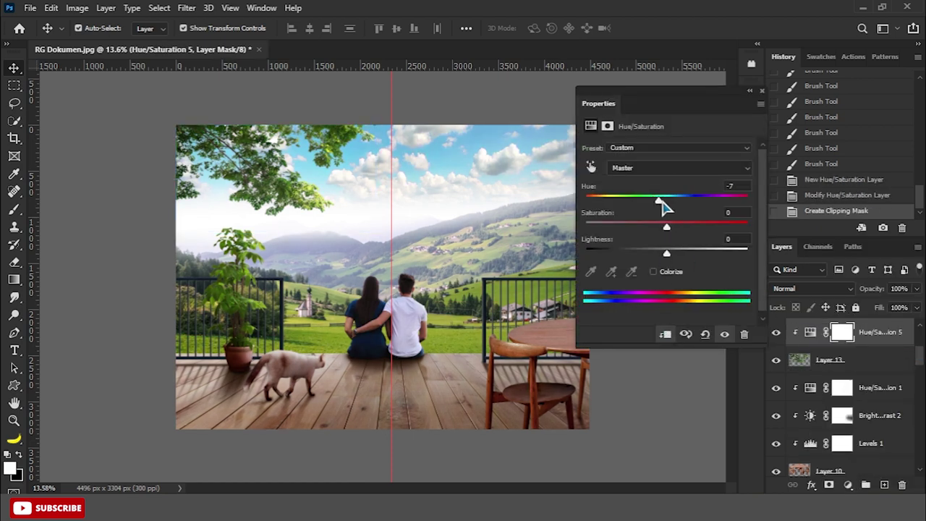
left_click(757, 99)
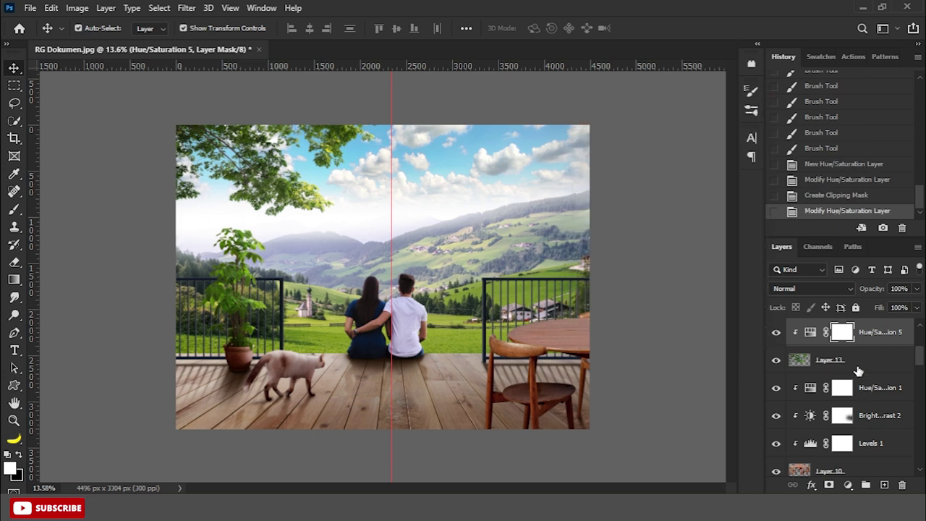
Add a yellow-orange Solid Color fill layer above tree Layer 13.
left_click(857, 370)
left_click(848, 485)
left_click(832, 246)
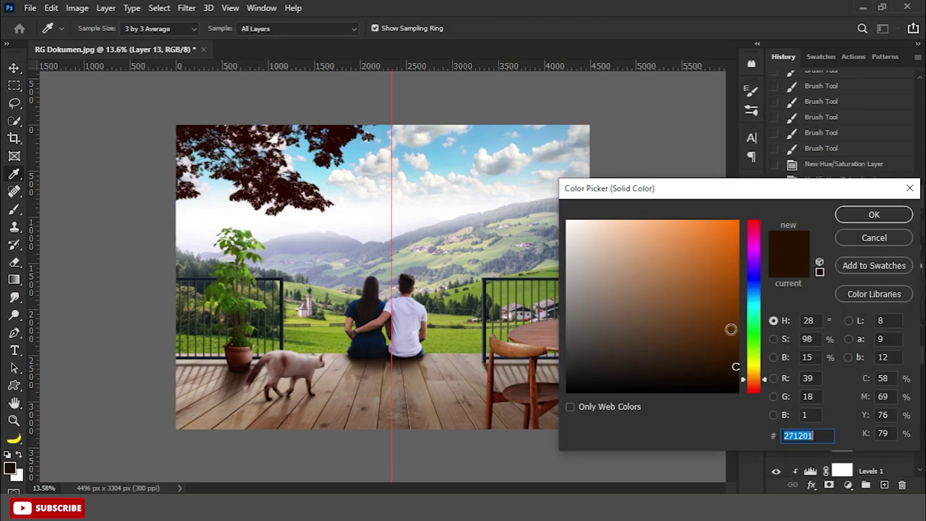
left_click_drag(762, 384, 754, 371)
left_click_drag(696, 226, 692, 221)
left_click(872, 215)
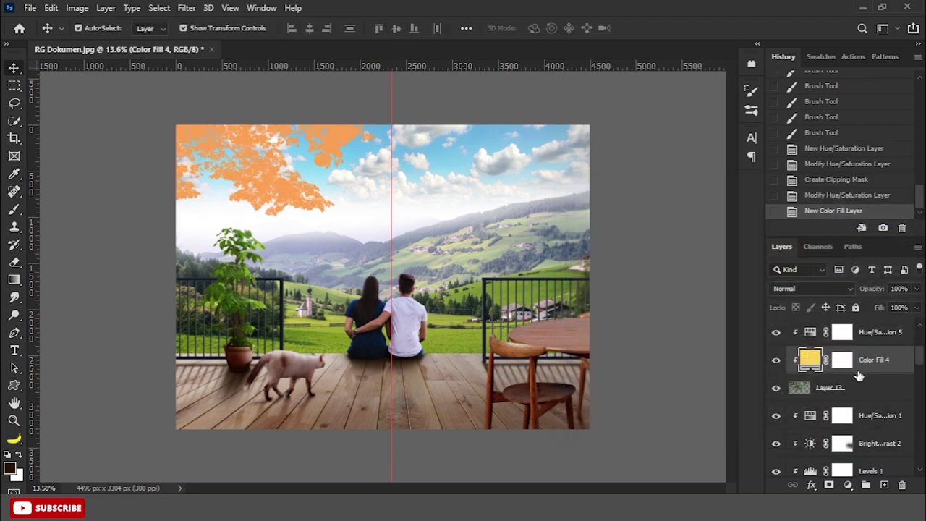
scroll(860, 376, "up", 3)
left_click_drag(865, 443, 865, 414)
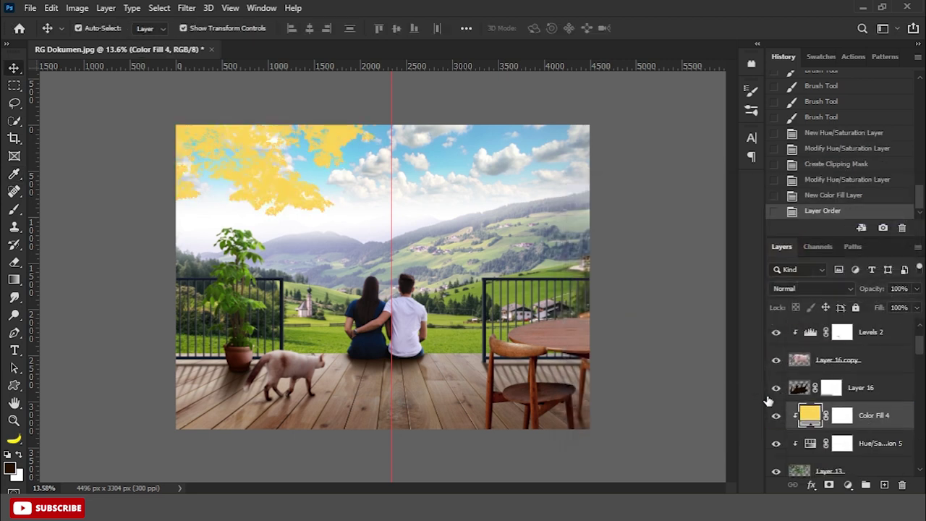
Set Color Fill 4 to Overlay blend mode with 50% fill.
left_click(808, 288)
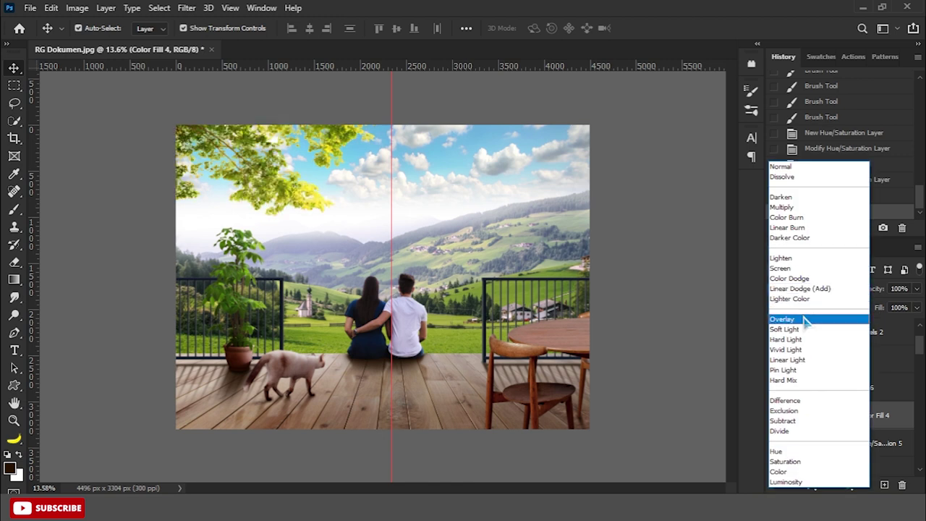
left_click(807, 321)
left_click(844, 416)
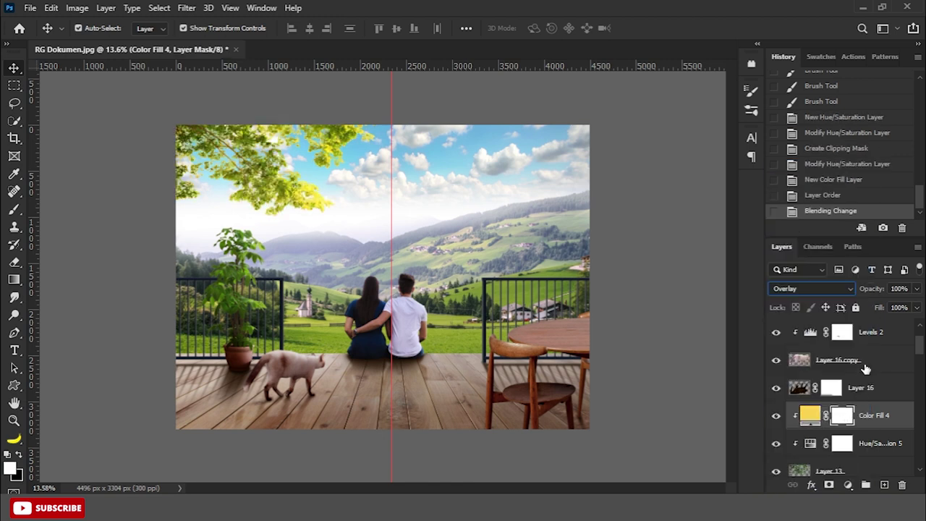
left_click(891, 310)
type("70")
key("Return")
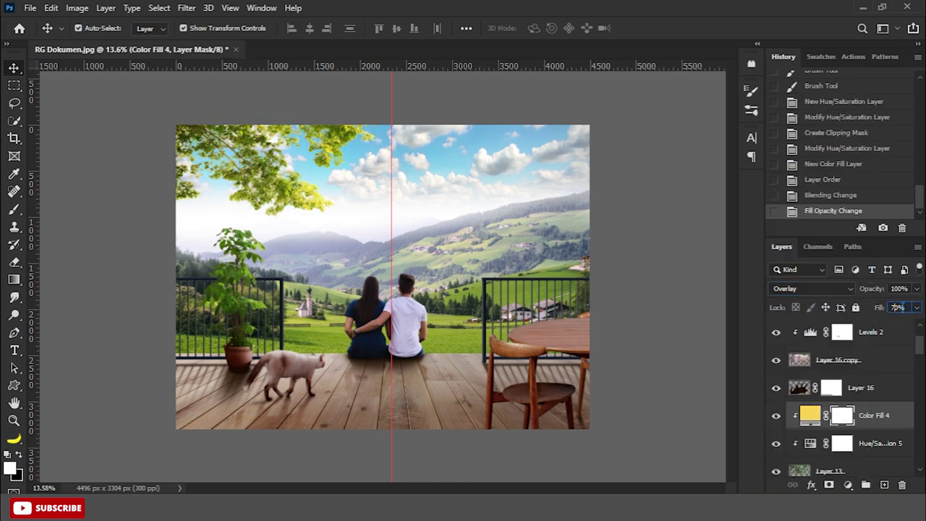
type("50")
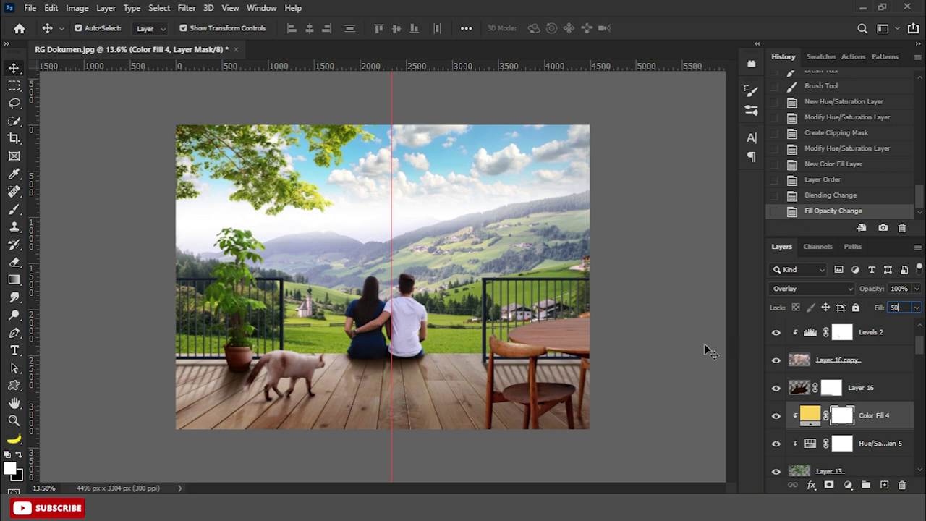
left_click(711, 353)
left_click_drag(919, 372, 920, 335)
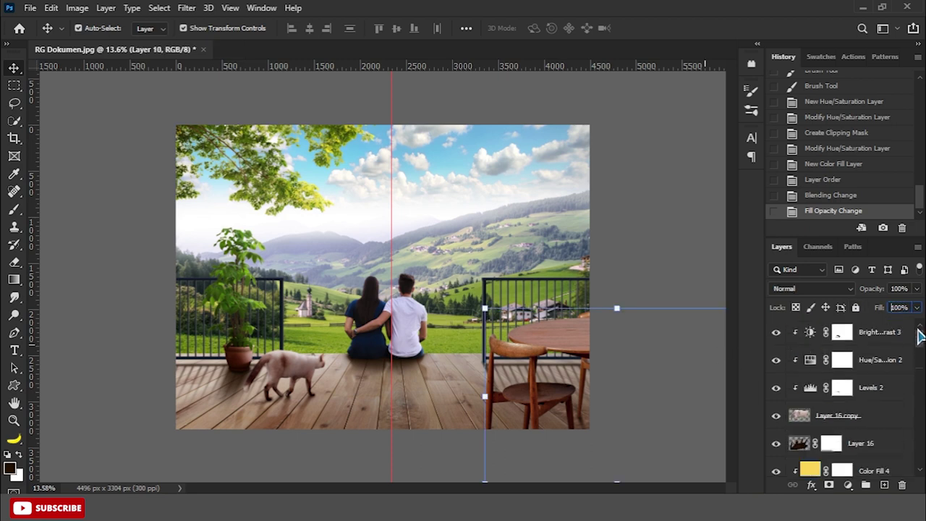
Invert Color Fill 4's mask and paint the yellow tint onto the upper-left leaves.
left_click(843, 471)
key("ctrl+i")
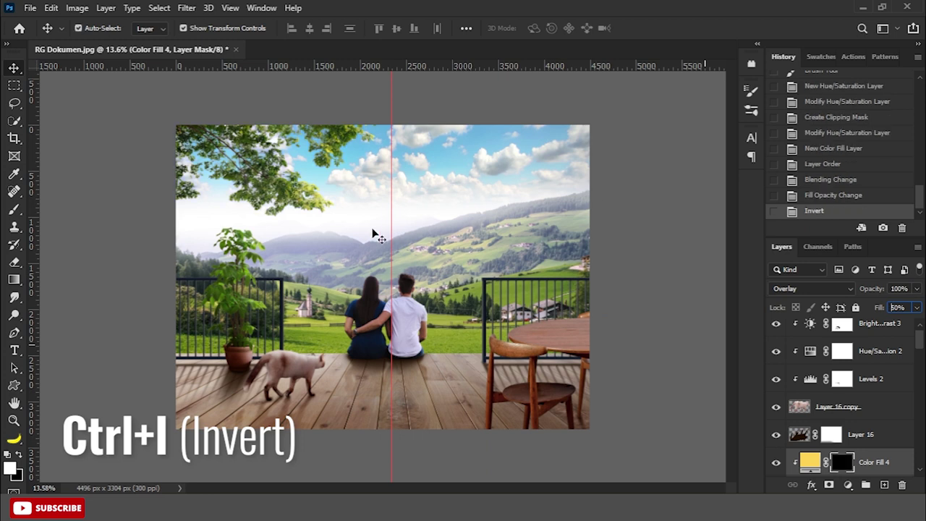
left_click(14, 211)
mouse_move(372, 118)
left_mouse_down()
mouse_move(347, 145)
mouse_move(275, 166)
left_mouse_up()
mouse_move(269, 128)
left_mouse_down()
mouse_move(290, 170)
mouse_move(207, 142)
left_mouse_up()
key("bracketleft")
left_click(849, 484)
Add a bright yellow (f7d63a) Solid Color fill layer, Color Fill 5.
left_click(839, 244)
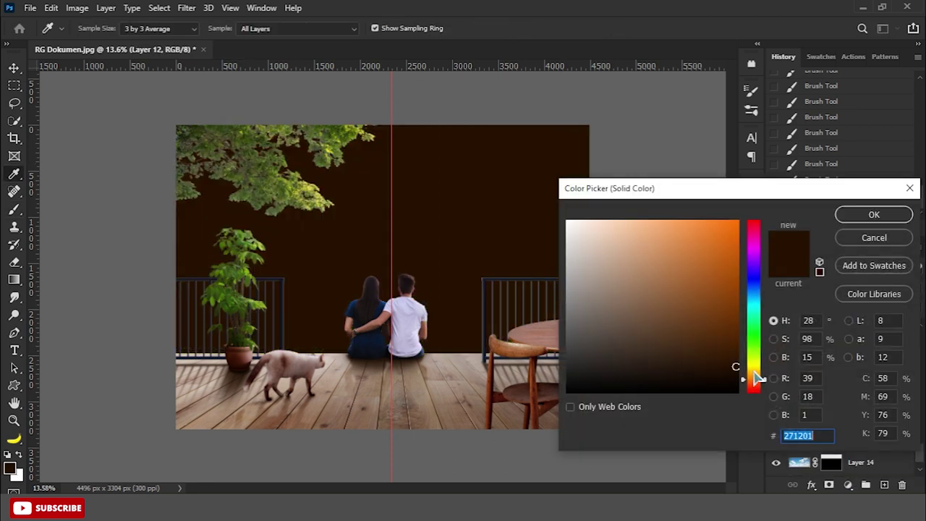
left_click_drag(757, 377, 756, 369)
left_click(690, 227)
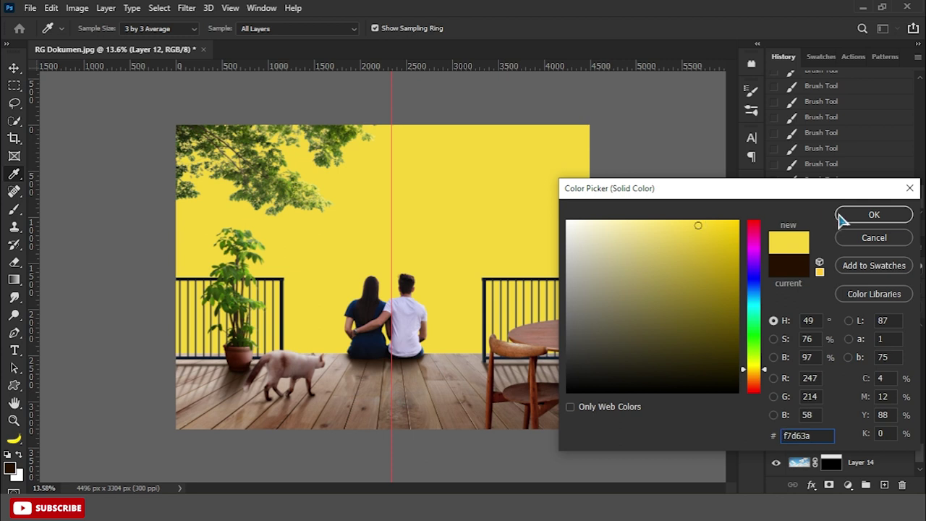
left_click(841, 215)
Clip Color Fill 5 to the landscape in Soft Light mode at 70% fill.
right_click(852, 379)
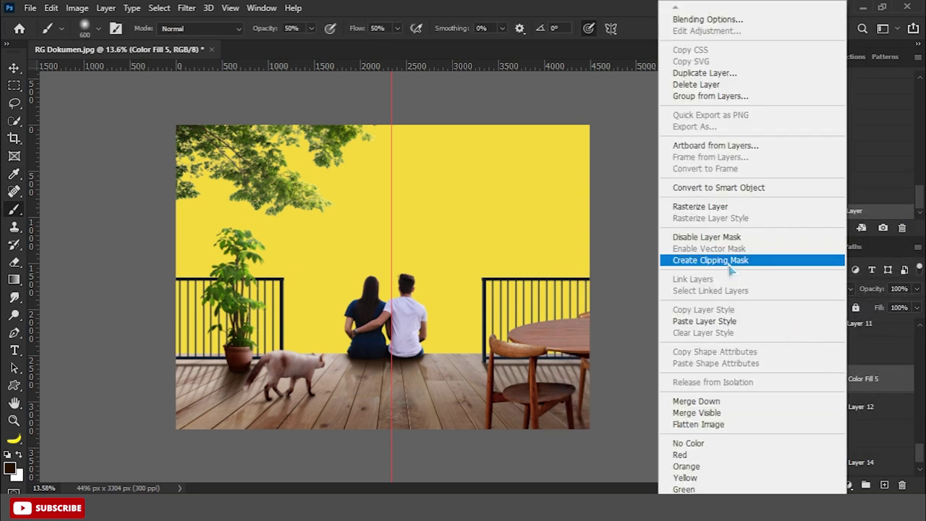
left_click(729, 264)
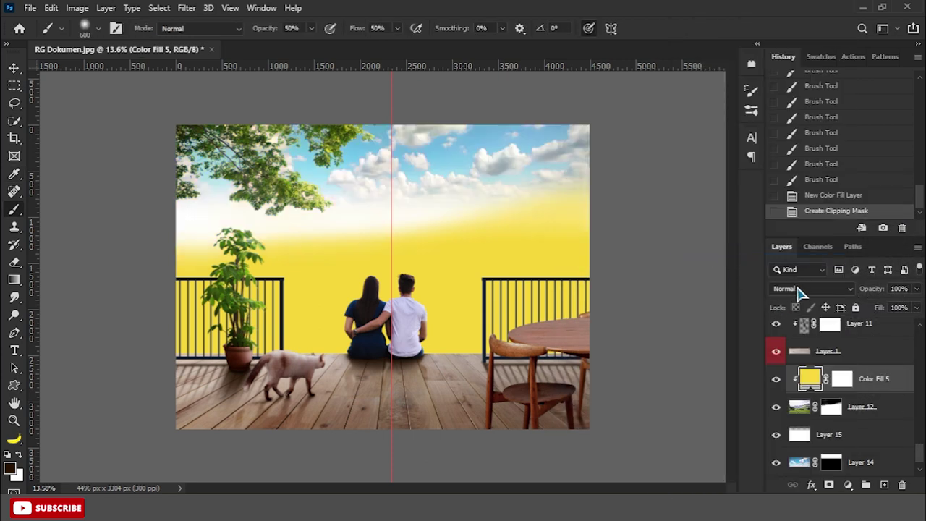
left_click(801, 289)
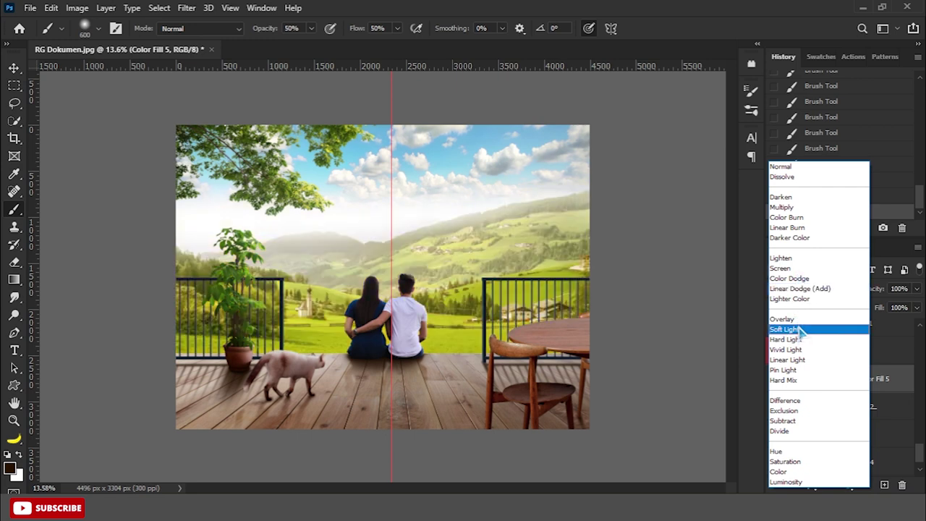
left_click(801, 330)
left_click(852, 380)
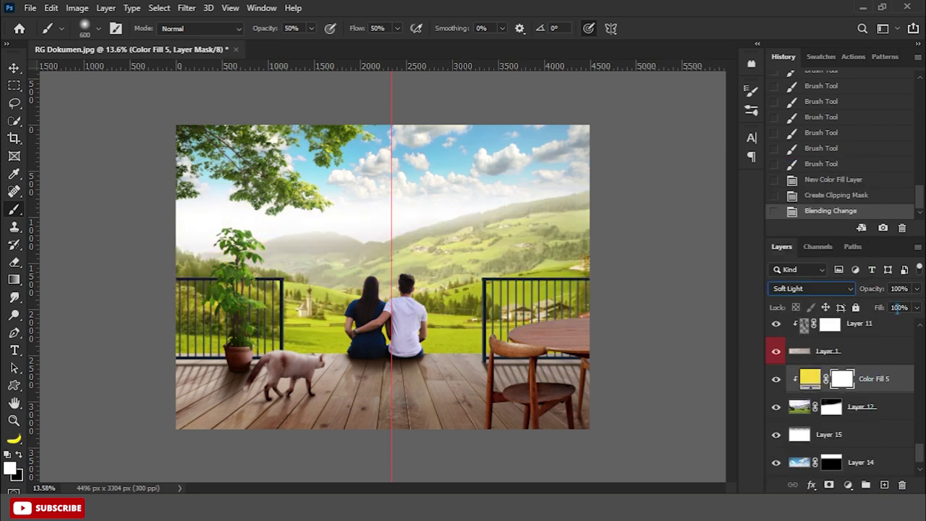
type("70")
key("Return")
Set the sky layer, Layer 14, to 80% opacity.
left_click(14, 68)
left_click(233, 213)
scroll(404, 201, "down", 2)
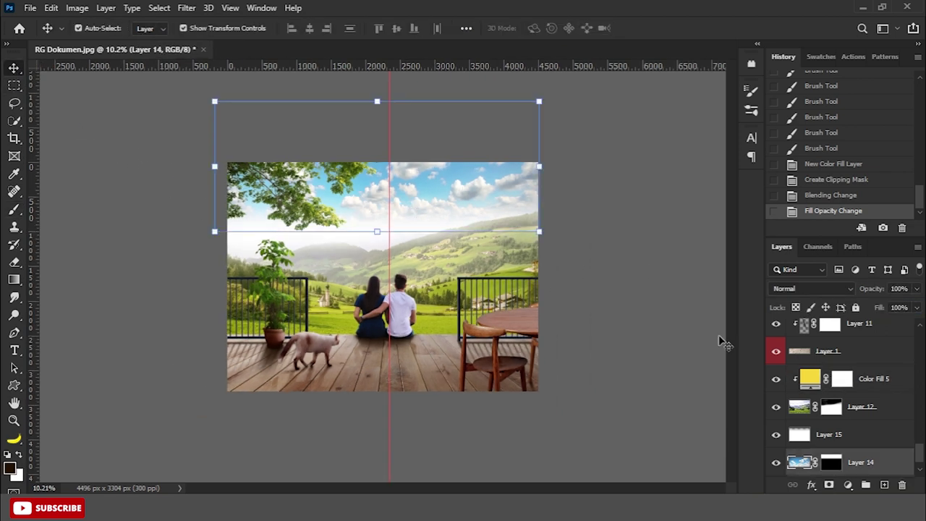
type("80")
key("Return")
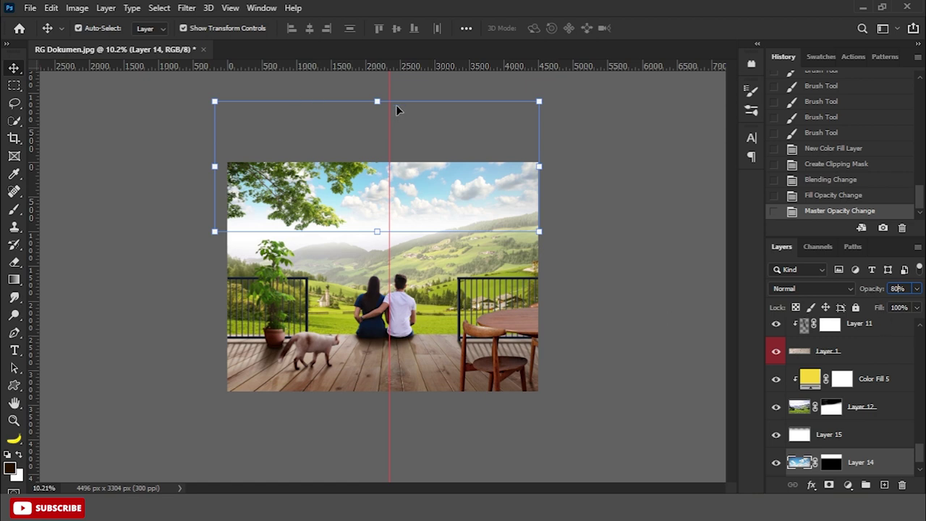
Lower the sky's top edge, narrow it and tilt it about -1.76° behind the mountains.
left_click_drag(377, 102, 377, 134)
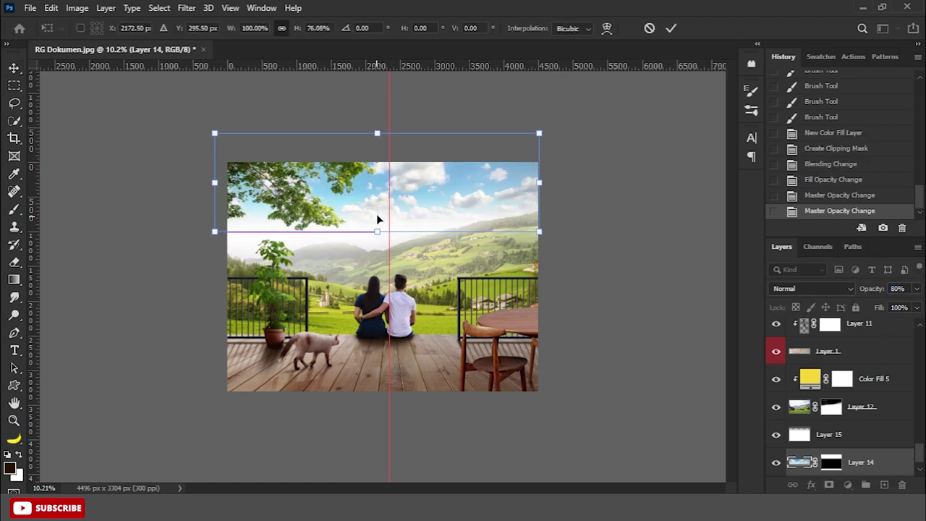
key("Return")
key("ctrl+t")
left_click_drag(214, 183, 227, 183)
mouse_move(569, 152)
left_mouse_down()
mouse_move(579, 127)
mouse_move(552, 128)
left_mouse_up()
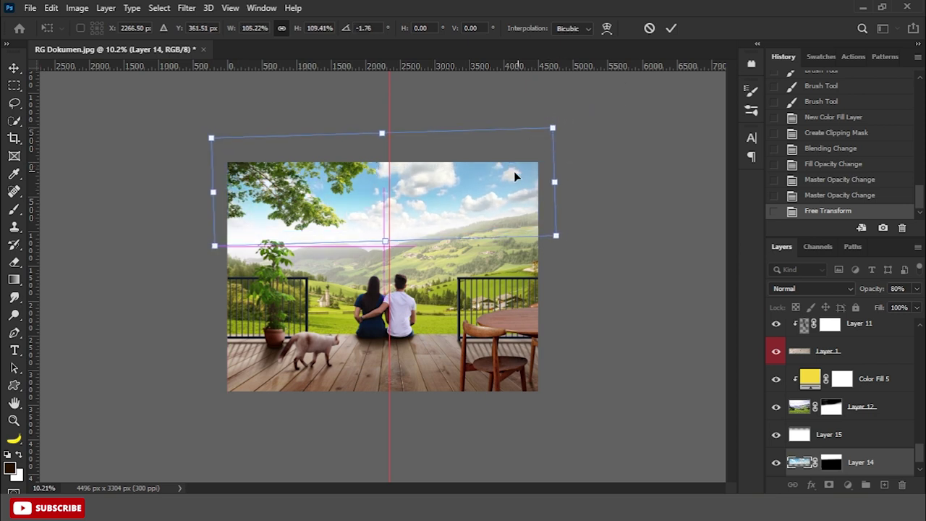
key("Return")
key("ctrl+t")
left_click_drag(383, 129, 384, 144)
key("Return")
scroll(536, 351, "up", 1)
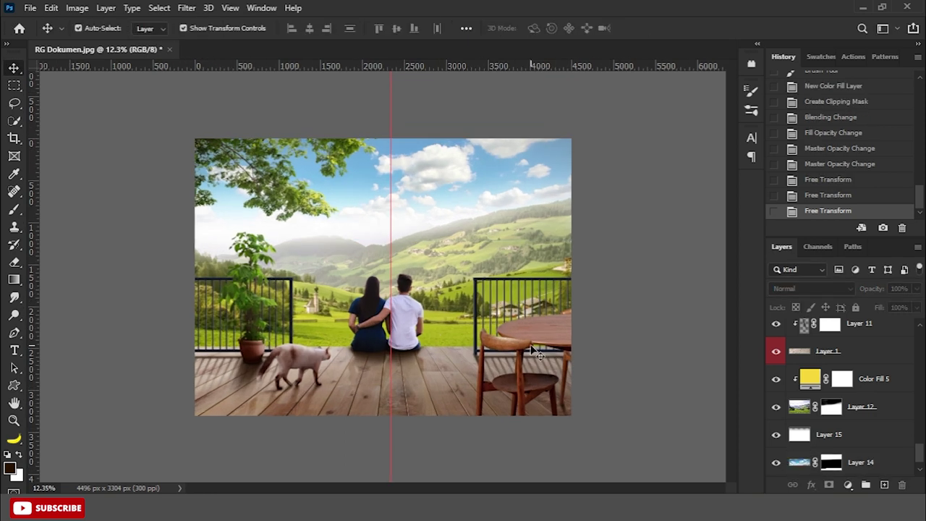
left_click(396, 323)
Add a new layer above the couple and set the brush colour to light yellow fbeb91.
scroll(397, 323, "up", 4)
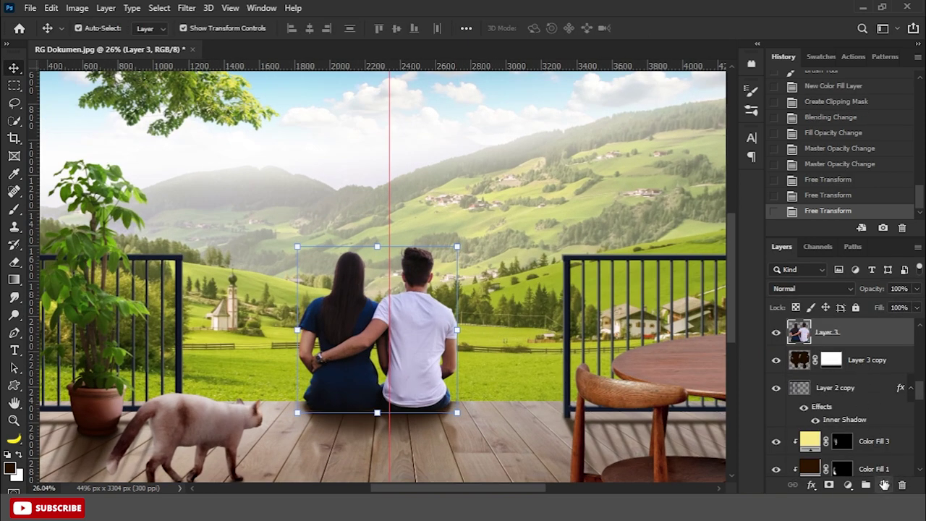
left_click(884, 485)
left_click(14, 210)
left_click(68, 207)
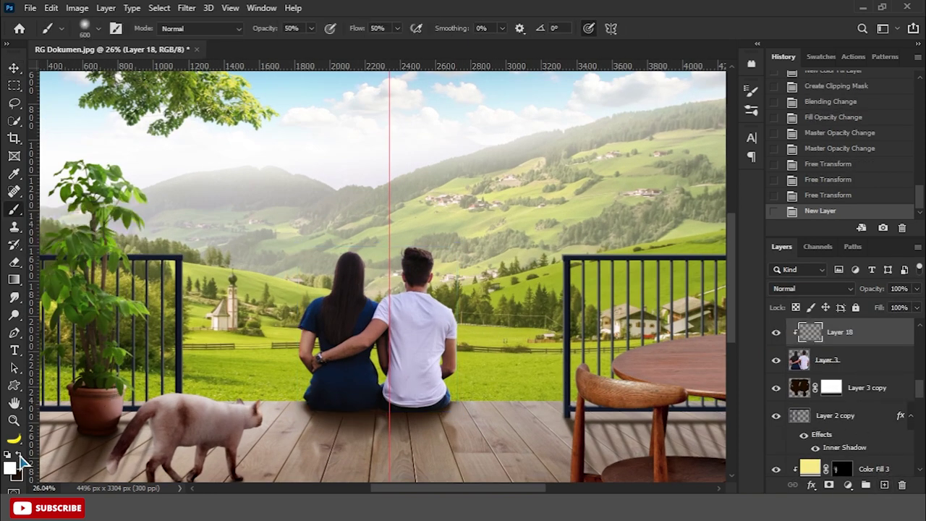
left_click(11, 466)
left_click(286, 280)
left_click(639, 223)
left_click(760, 370)
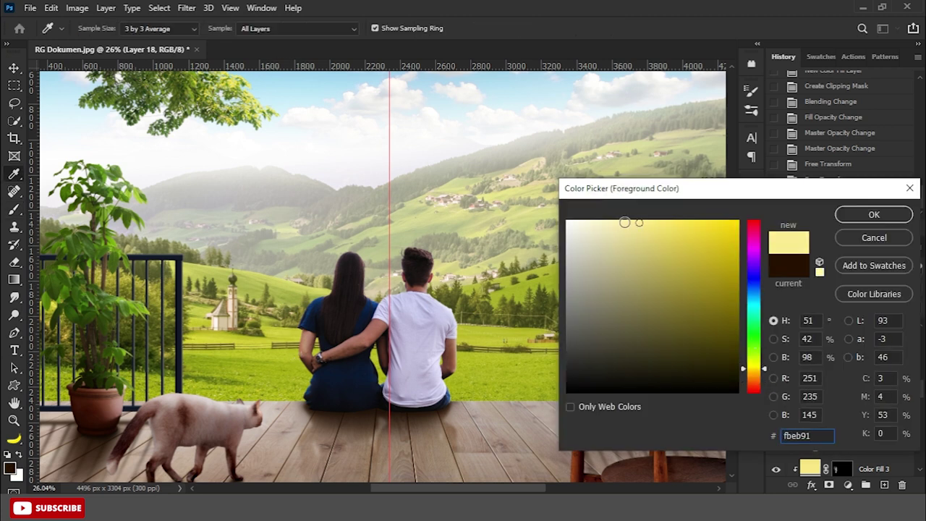
left_click(873, 215)
Try a glow stroke near the man's head, shrink the brush to 125 px, and revert it.
scroll(802, 326, "up", 3)
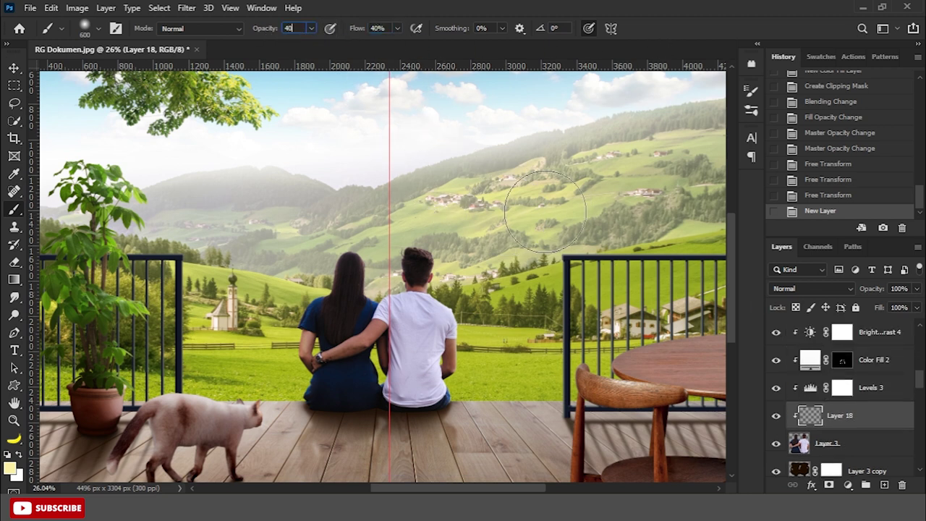
left_click_drag(499, 268, 448, 243)
scroll(449, 257, "up", 3)
key("bracketleft")
key("bracketleft")
key("bracketleft")
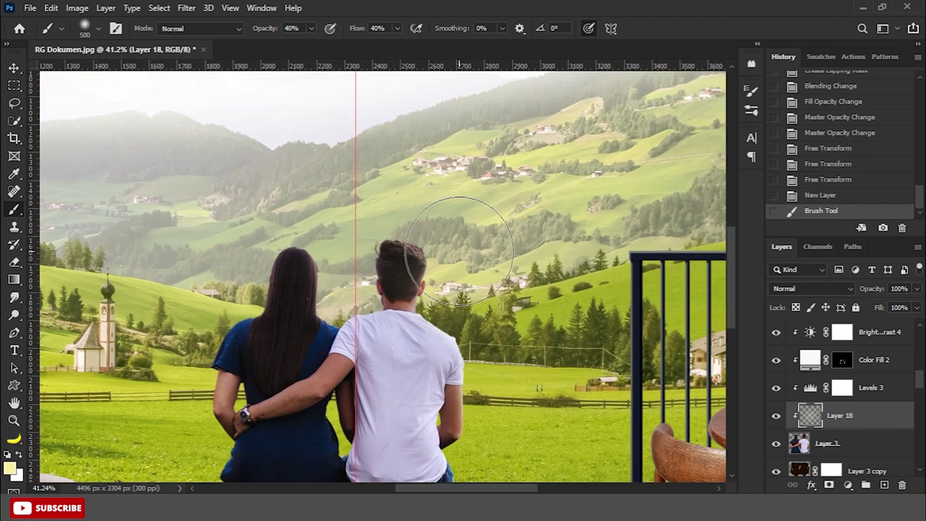
left_click(854, 195)
scroll(418, 301, "up", 2)
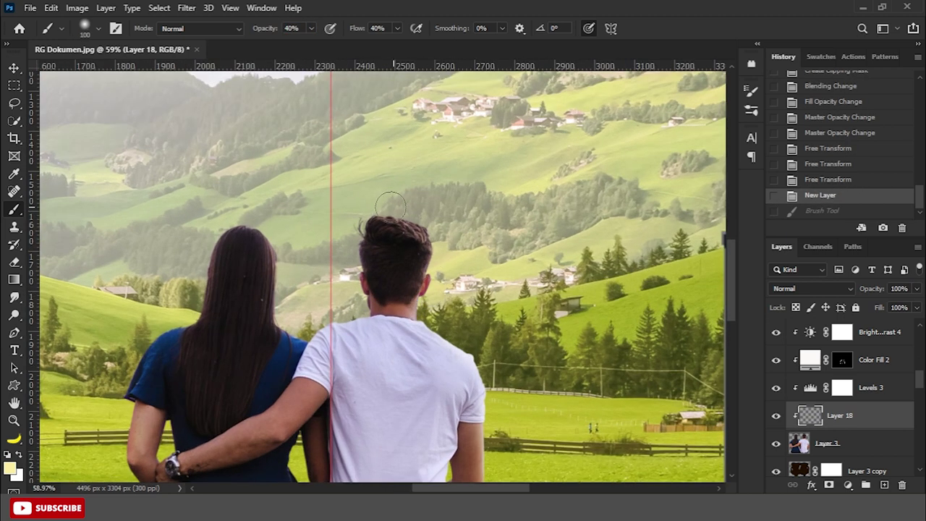
Paint soft yellow rim light along the couple's hair and shoulders, undoing the hip stroke.
left_click_drag(453, 224, 355, 202)
mouse_move(353, 302)
left_mouse_down()
mouse_move(290, 333)
mouse_move(261, 210)
mouse_move(174, 333)
mouse_move(107, 395)
left_mouse_up()
key("bracketright")
mouse_move(210, 239)
left_mouse_down()
mouse_move(239, 210)
mouse_move(268, 246)
left_mouse_up()
scroll(240, 224, "down", 2)
left_click_drag(161, 336, 142, 419)
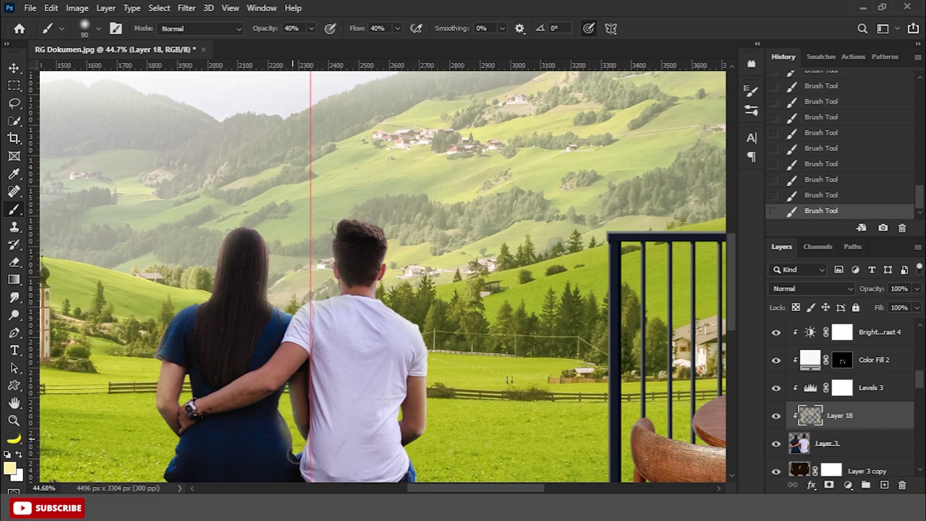
scroll(439, 416, "down", 2)
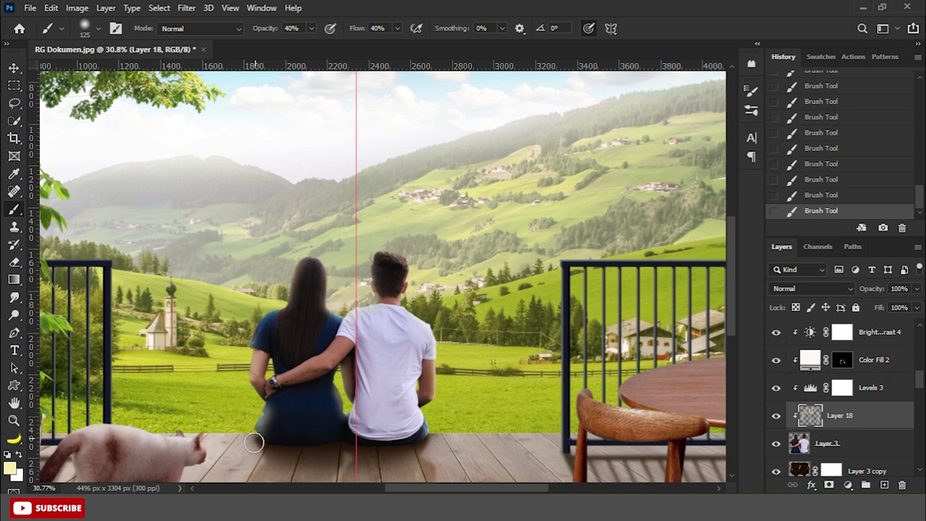
scroll(258, 405, "up", 2)
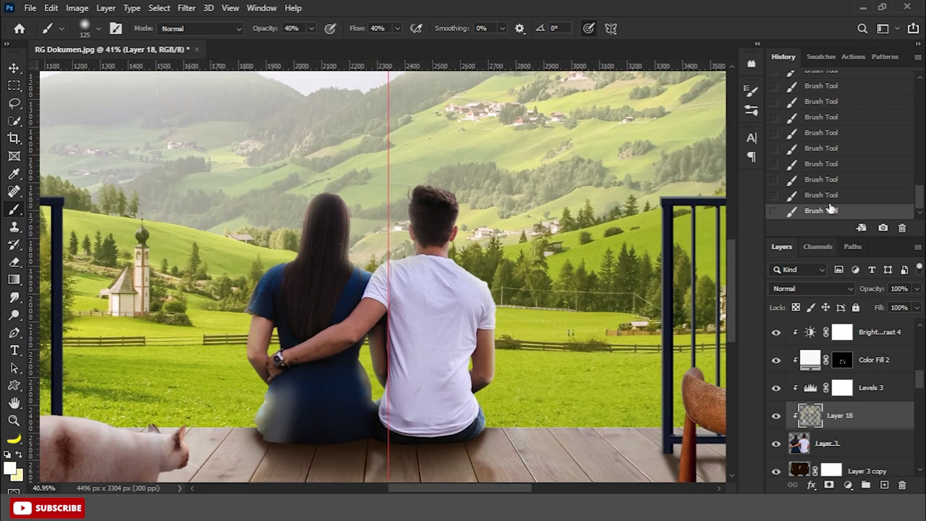
key("ctrl+z")
Mask the glow away from the woman's back at 100% brush opacity, then compare visibility.
left_click(830, 486)
mouse_move(290, 387)
left_mouse_down()
mouse_move(265, 439)
mouse_move(283, 385)
left_mouse_up()
left_click_drag(308, 35, 396, 42)
mouse_move(321, 387)
left_mouse_down()
mouse_move(287, 386)
mouse_move(347, 371)
left_mouse_up()
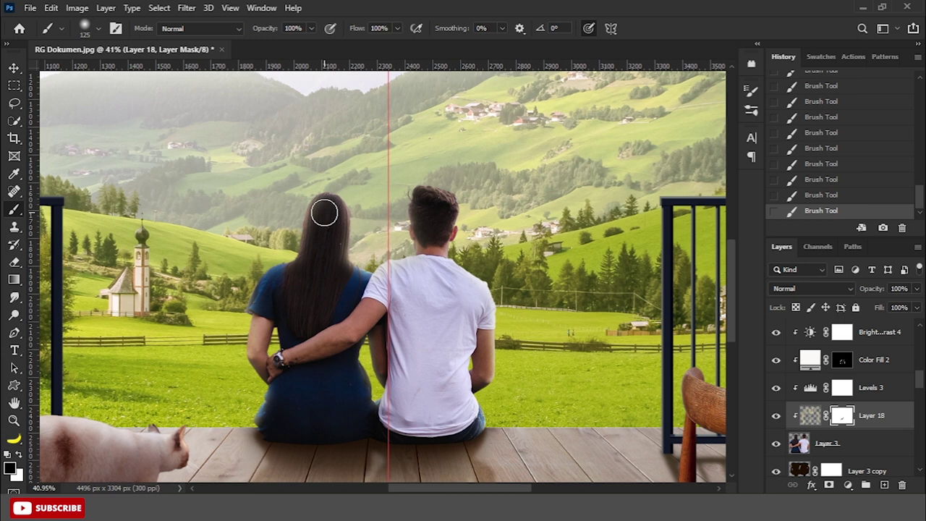
scroll(319, 261, "down", 5)
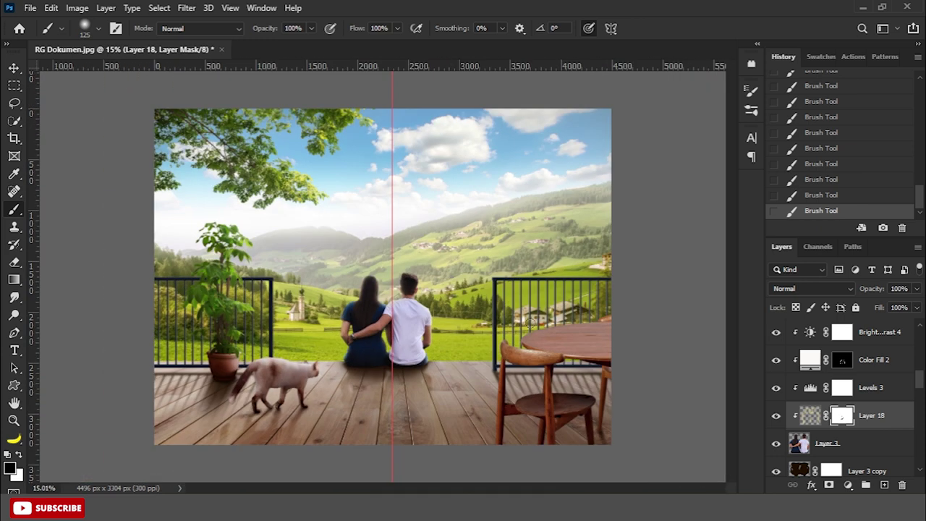
left_click(774, 416)
left_click(774, 416)
Select the deck floor Layer 1 and add a new layer clipped to it.
left_click(15, 68)
scroll(199, 235, "down", 1)
left_click(199, 234)
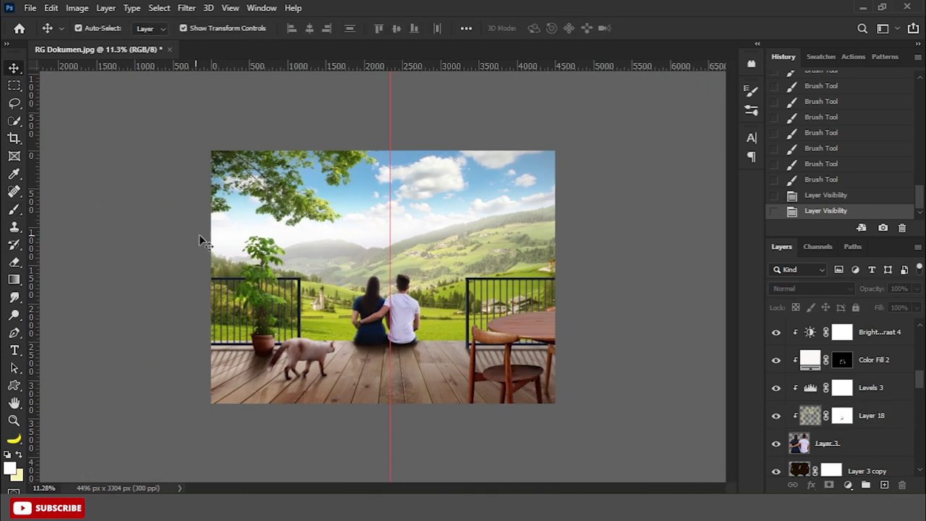
left_click(522, 334)
left_click_drag(918, 373, 914, 438)
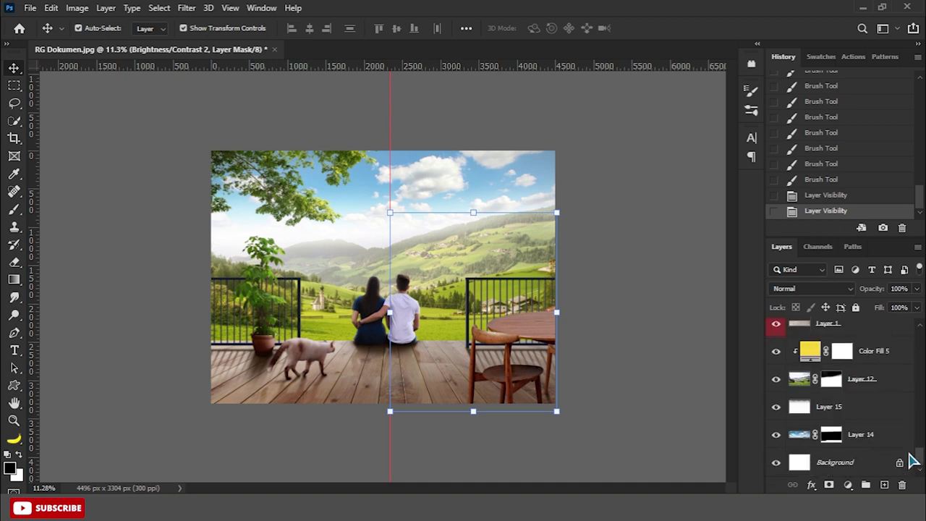
scroll(898, 429, "down", 2)
left_click(882, 439)
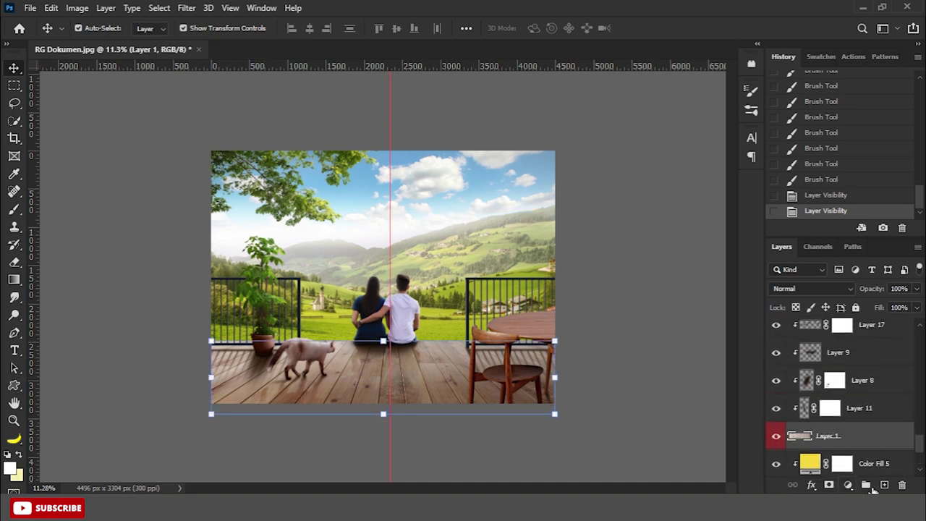
left_click(884, 485)
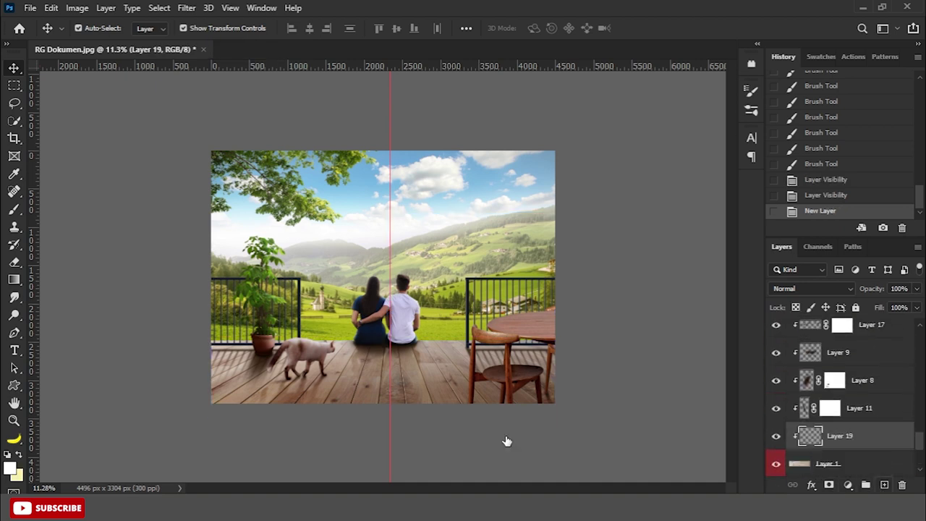
Set the brush colour to dark brown 432012.
left_click(14, 210)
left_click(10, 469)
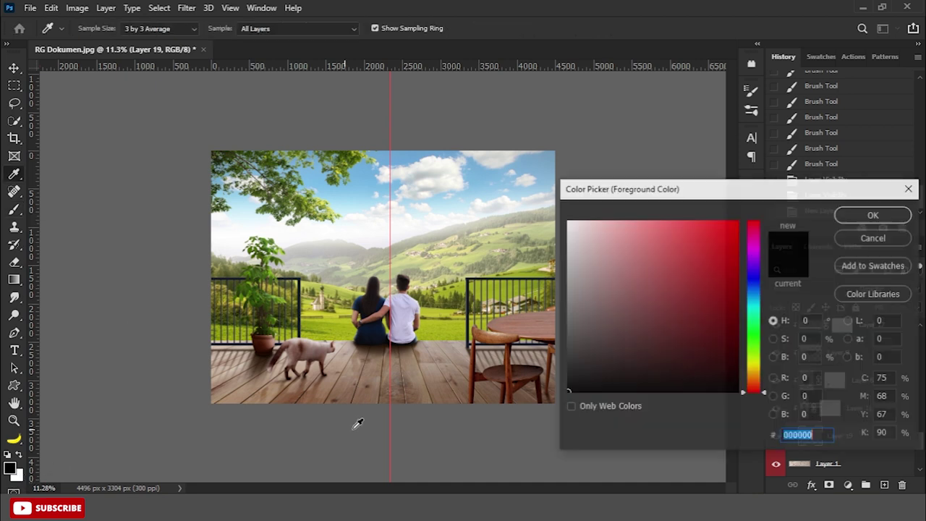
left_click(484, 381)
left_click(694, 345)
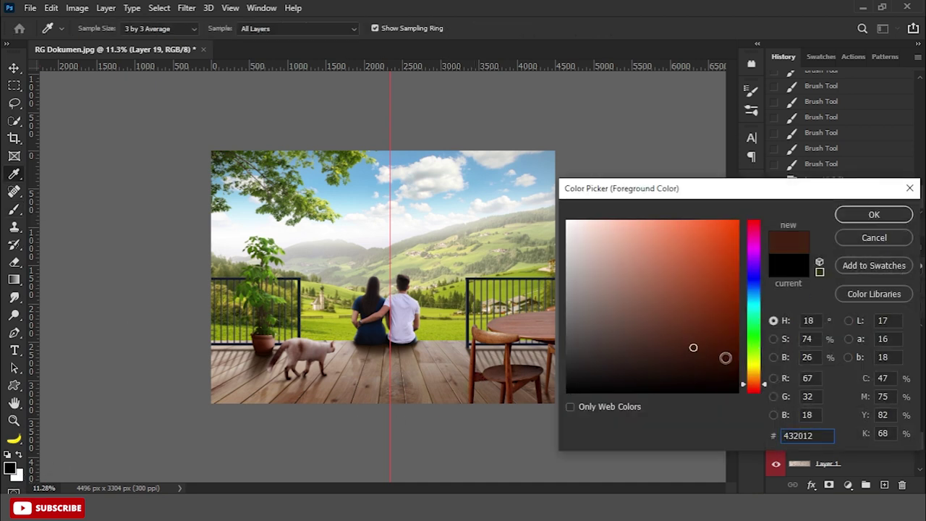
left_click(874, 214)
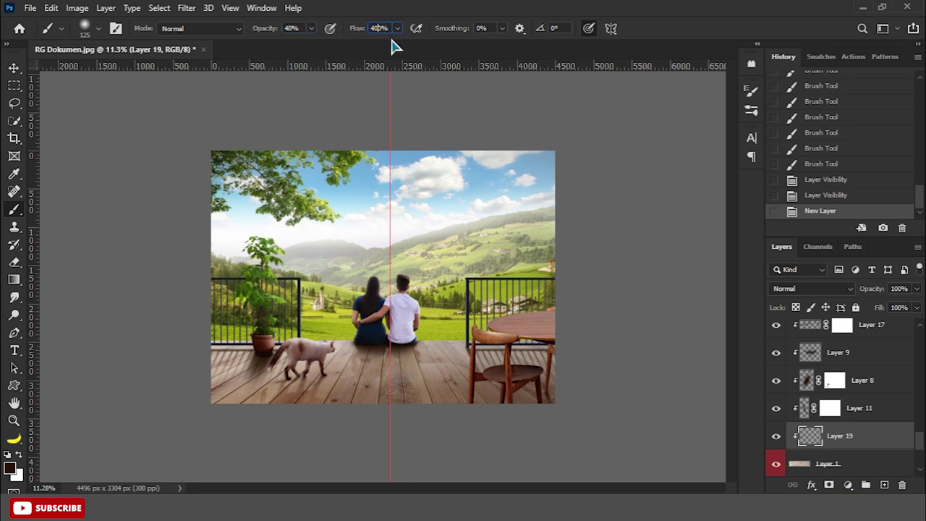
Paint dark brown shading under the chair with a 900 px brush in Overlay mode.
left_click(648, 334)
key("bracketright")
key("bracketright")
key("bracketright")
mouse_move(555, 401)
left_mouse_down()
mouse_move(558, 419)
mouse_move(497, 424)
mouse_move(565, 422)
mouse_move(540, 419)
left_mouse_up()
left_click(813, 288)
left_click(789, 316)
left_click_drag(539, 420, 533, 422)
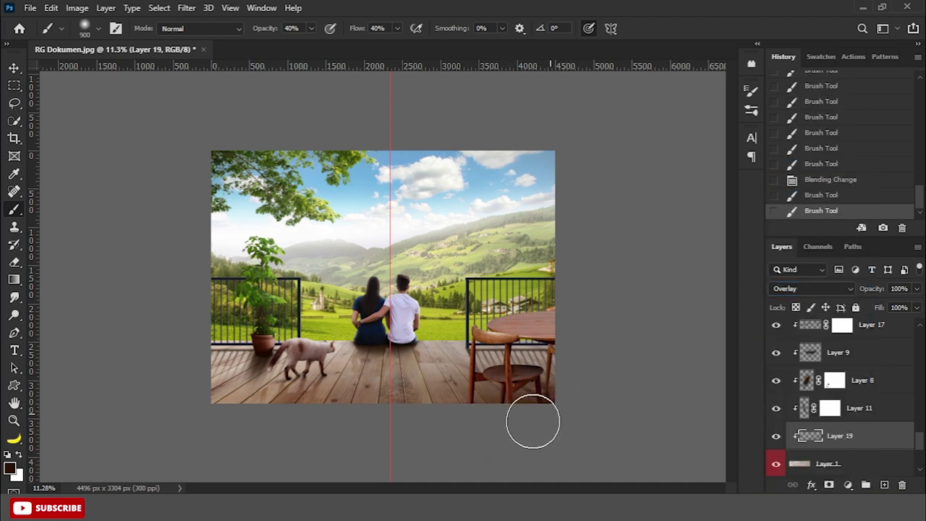
left_click(13, 67)
left_click(828, 463)
Add a black Color Fill 6 layer over the deck, blended as Soft Light.
left_click(848, 485)
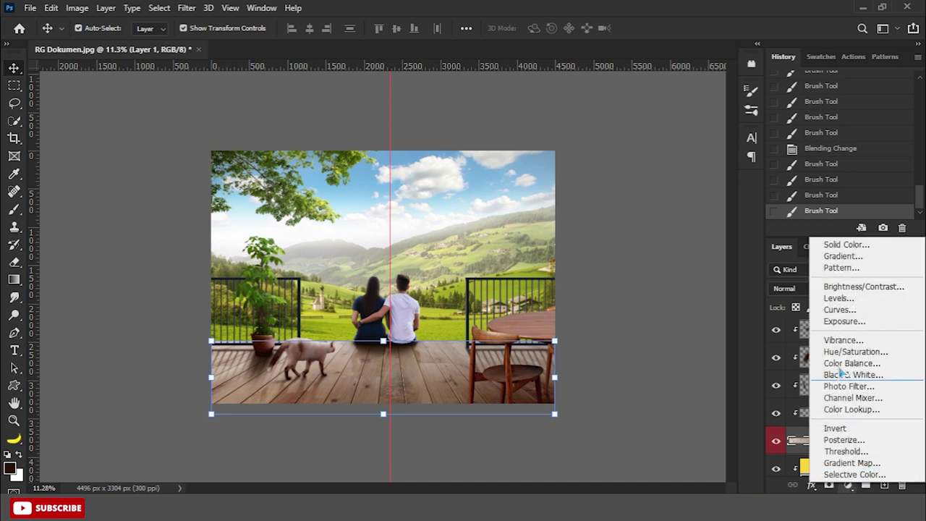
left_click(845, 245)
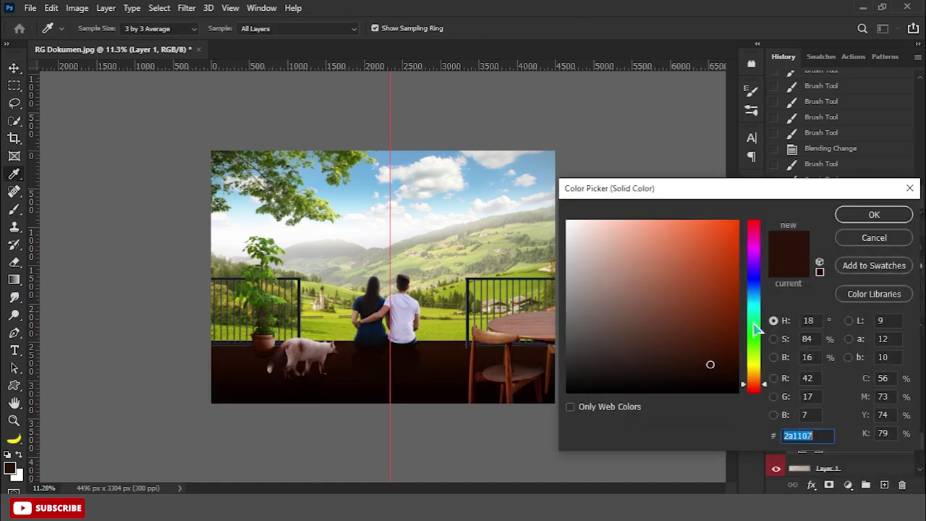
type("0")
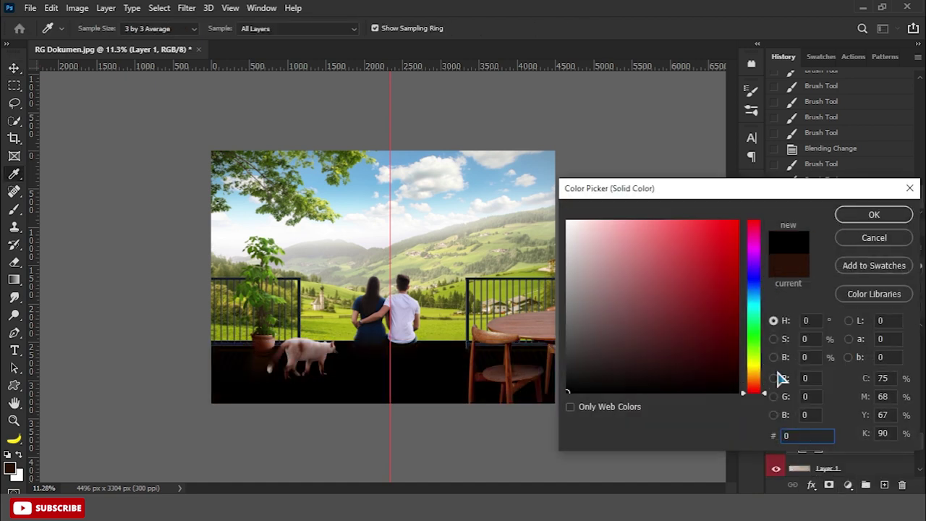
left_click(874, 214)
left_click(804, 288)
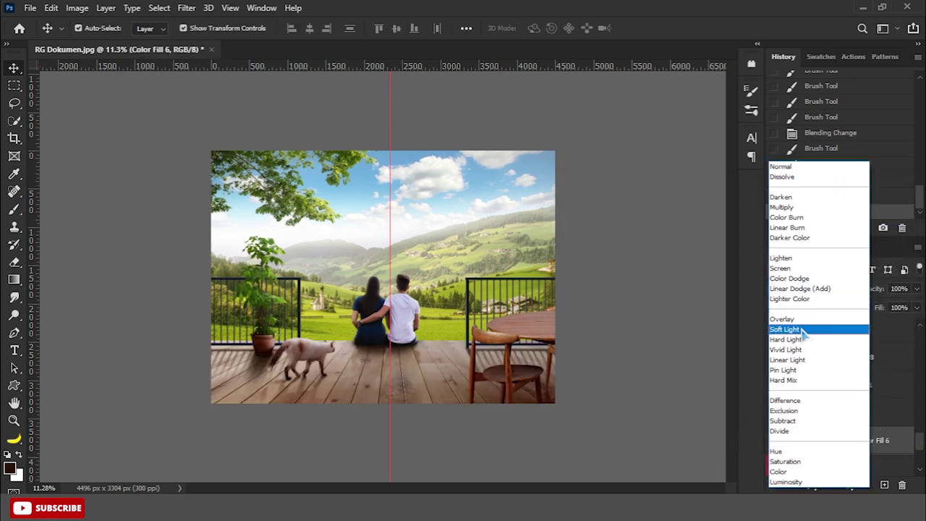
left_click(796, 329)
Paint the Color Fill 6 mask with a 1200 px soft brush and compare the result.
left_click(15, 211)
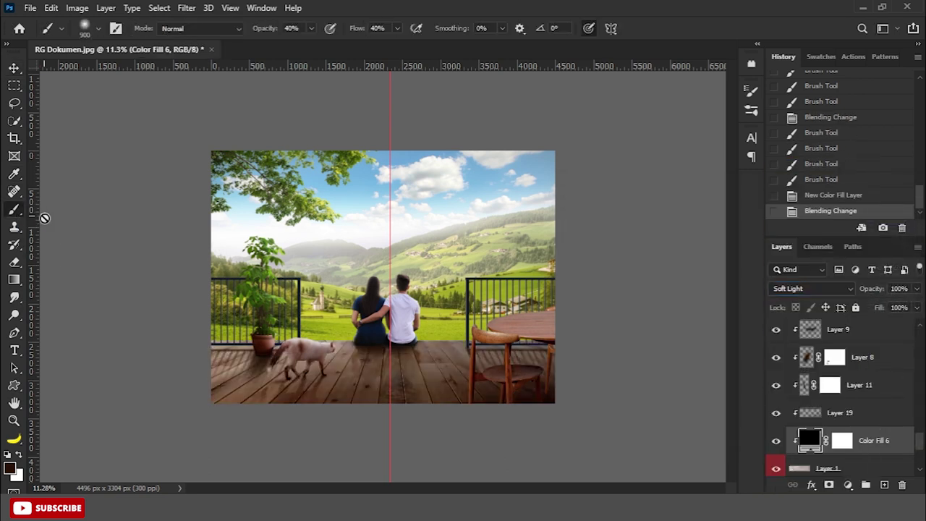
left_click(840, 442)
key("bracketright")
key("bracketright")
key("bracketright")
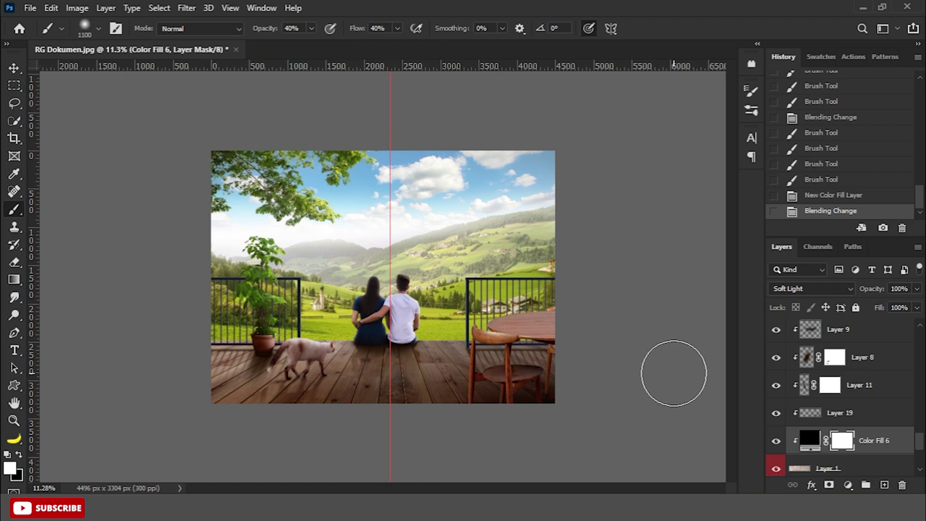
left_click(232, 320)
left_click(628, 366)
left_click(629, 366)
left_click(160, 364)
left_click_drag(160, 363, 641, 356)
left_click(776, 440)
left_click(776, 440)
Set Color Fill 6's fill to 80%.
left_click(810, 441)
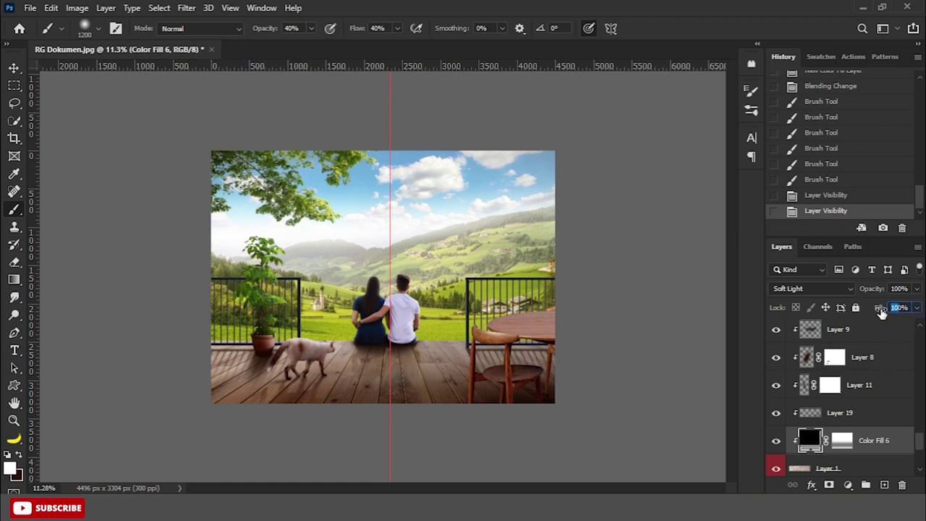
type("50")
key("Return")
type("80")
Paint black on the Color Fill 6 mask over the deck floor.
left_click(841, 443)
key("x")
left_click_drag(283, 393, 240, 413)
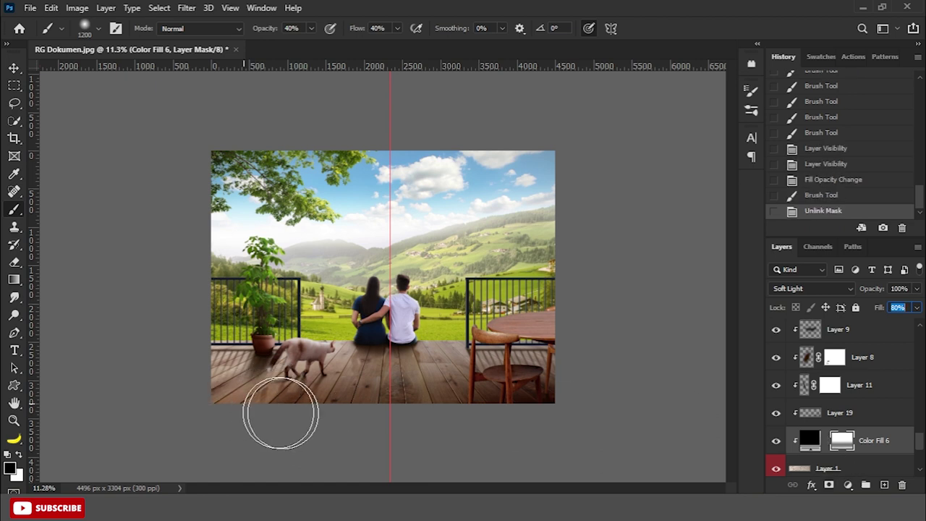
left_click(238, 403)
mouse_move(238, 403)
left_mouse_down()
mouse_move(186, 389)
mouse_move(268, 419)
mouse_move(430, 424)
mouse_move(286, 365)
left_mouse_up()
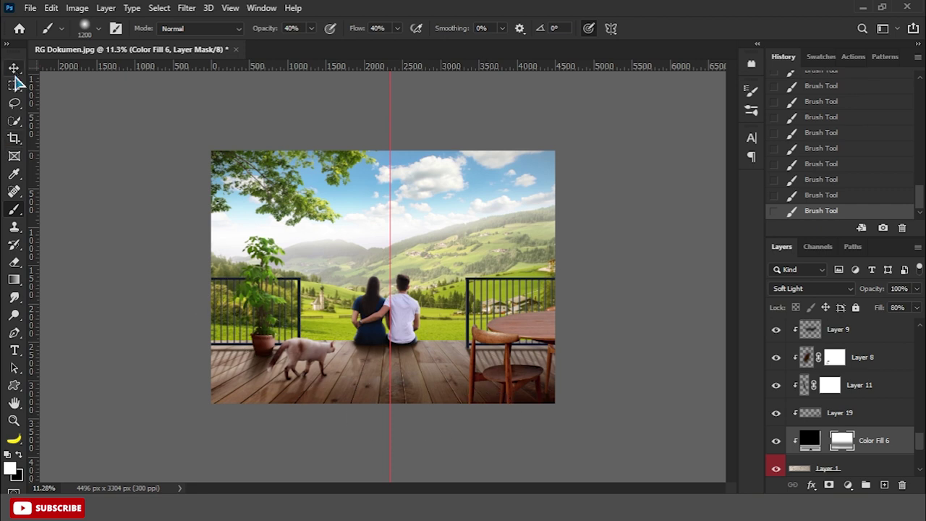
Perspective-transform deck Layer 1, widening its bottom edge to about 111%.
key("v")
scroll(391, 275, "up", 2)
left_click(827, 462)
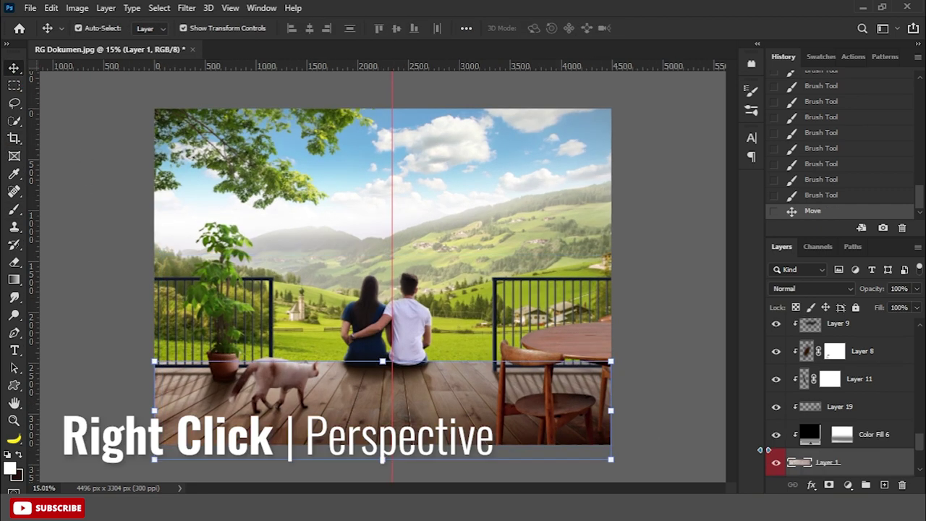
right_click(437, 393)
left_click(463, 210)
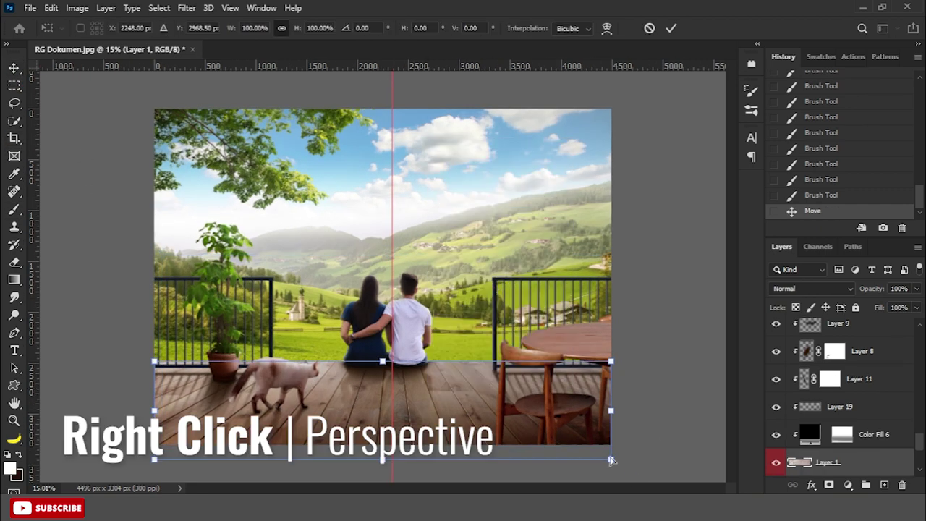
left_click_drag(611, 460, 637, 460)
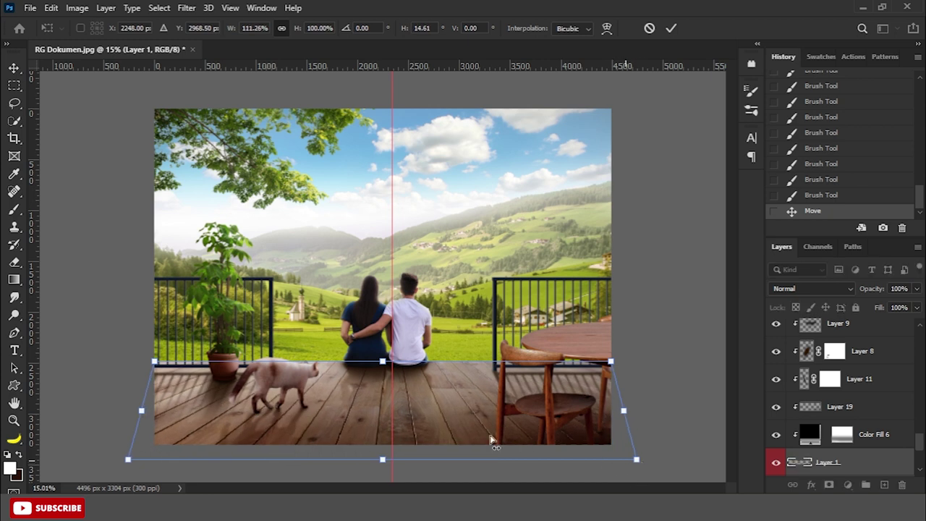
key("Return")
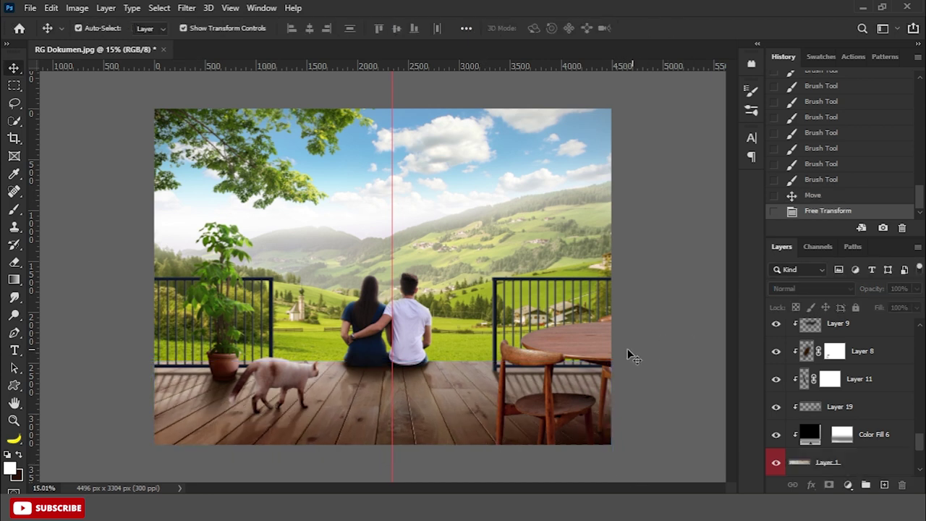
left_click(630, 358)
left_click(821, 388)
Add a Brightness/Contrast layer above Layer 10 at -66 brightness with an inverted mask.
left_click(848, 485)
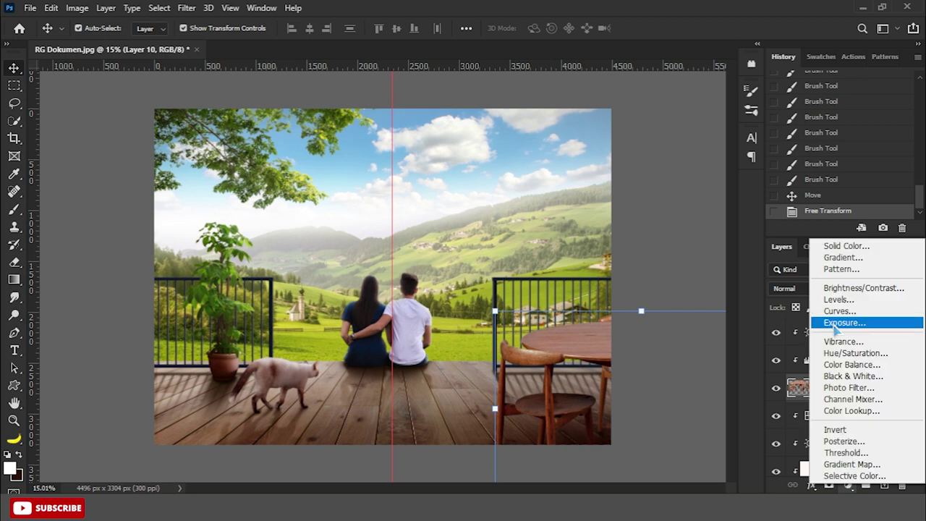
left_click(789, 290)
mouse_move(668, 182)
left_mouse_down()
mouse_move(620, 183)
mouse_move(632, 182)
left_mouse_up()
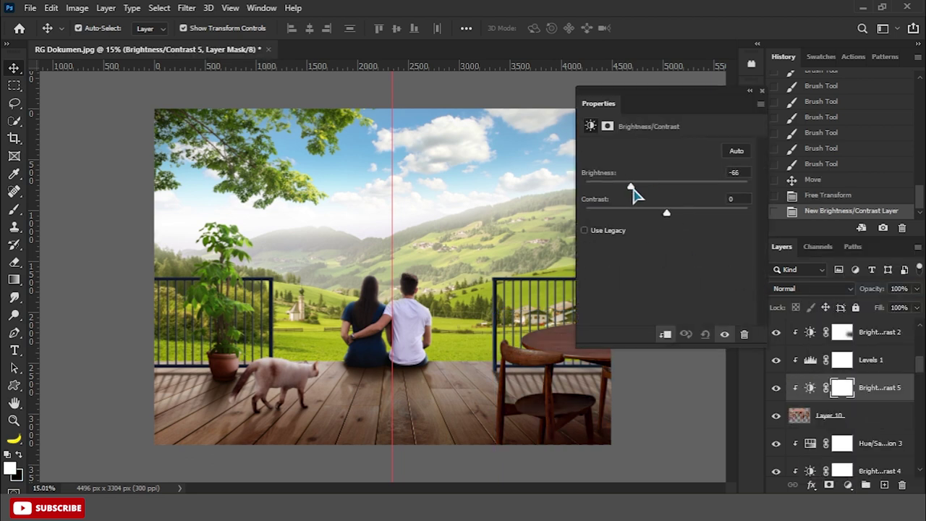
left_click(751, 92)
key("ctrl+i")
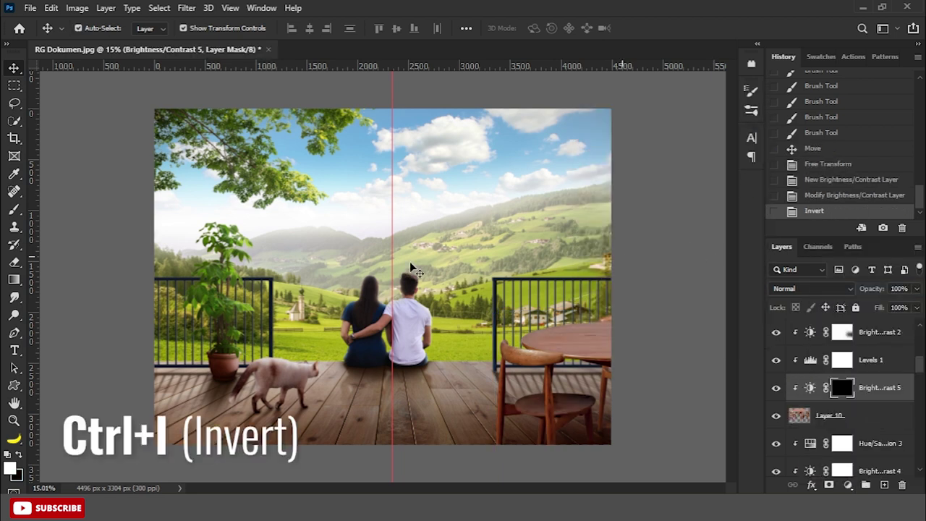
Paint the darkening mask over the deck floor and right-hand chair with 900 and 600 px brushes.
right_click(13, 209)
left_click(72, 207)
left_click(427, 411)
left_click(376, 407)
left_click(497, 444)
left_click(499, 441)
left_click(514, 399)
left_click(505, 390)
key("bracketleft")
key("bracketleft")
key("bracketleft")
left_click_drag(542, 384, 587, 369)
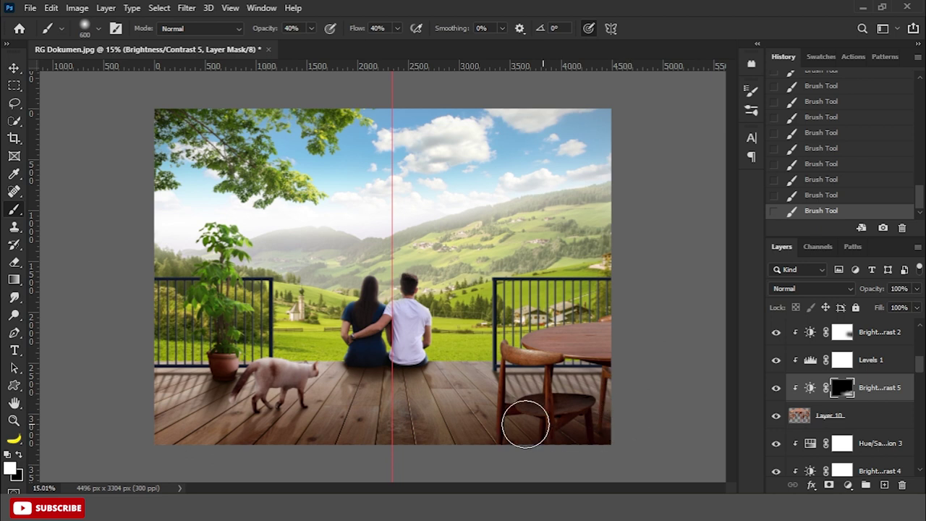
key("bracketright")
key("bracketright")
key("bracketright")
Brush Layer 12's mask with an 800 px brush to reveal faint distant mountains.
left_click(14, 68)
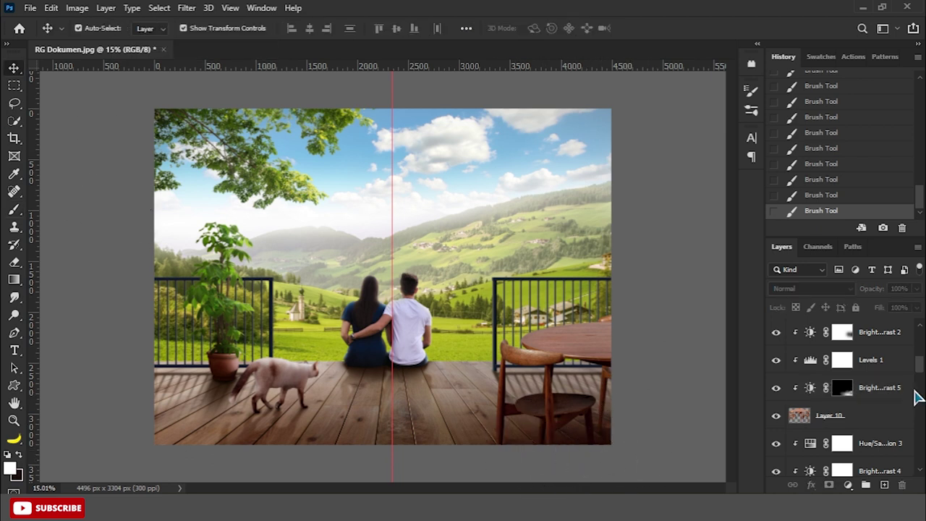
scroll(916, 391, "down", 5)
scroll(840, 420, "down", 3)
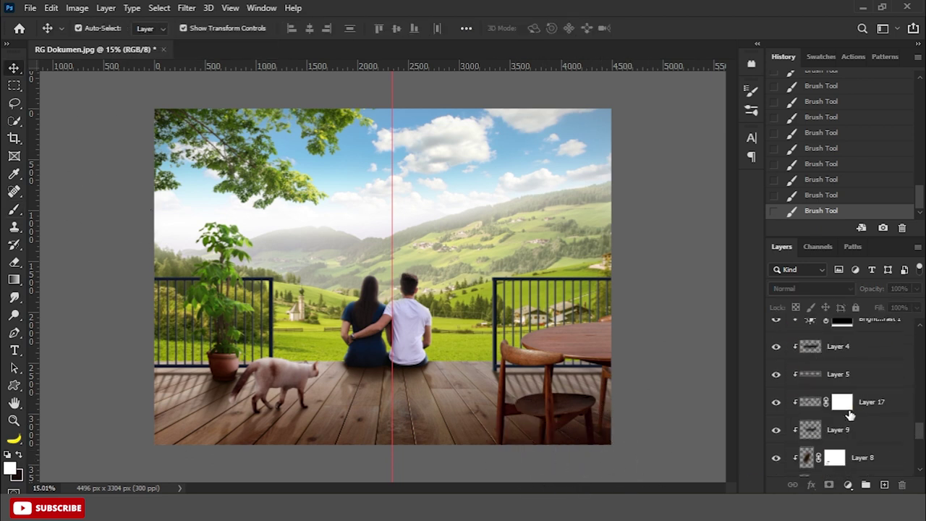
scroll(852, 422, "down", 3)
left_click(831, 432)
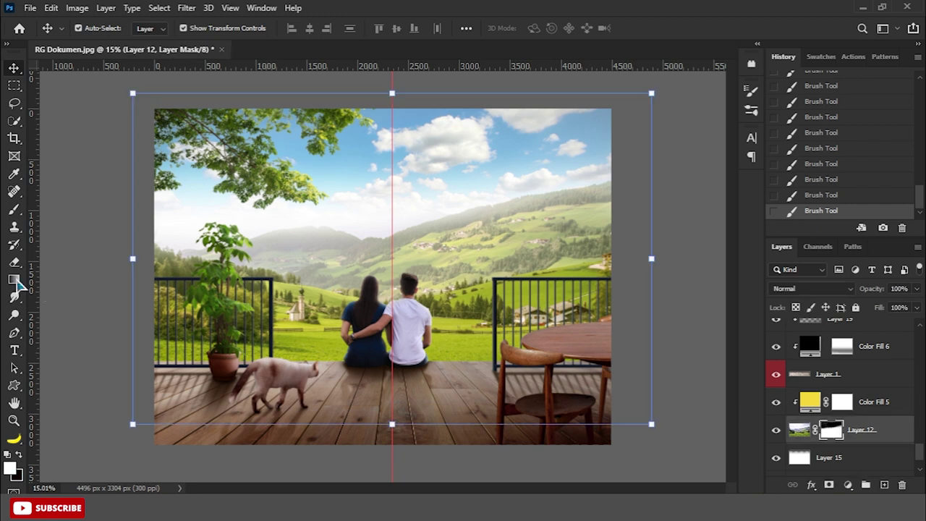
left_click(16, 211)
left_click(64, 207)
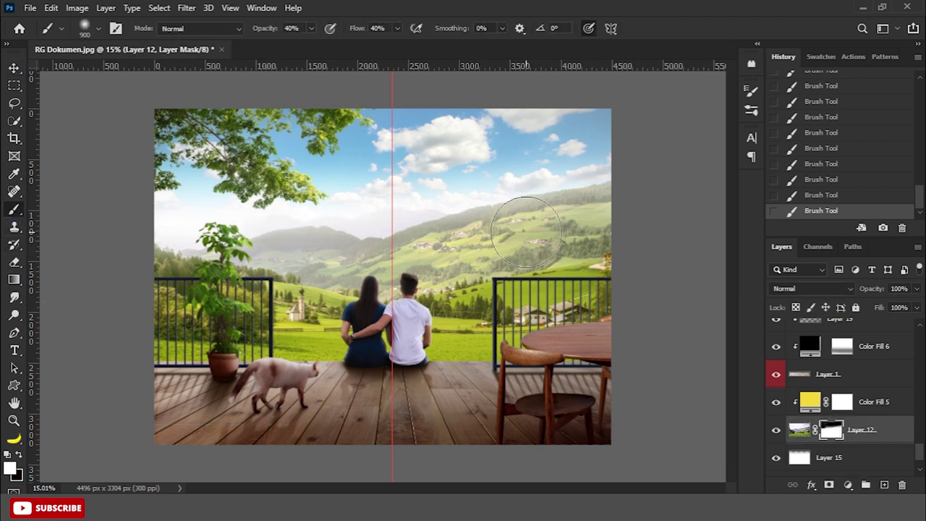
key("bracketleft")
left_click_drag(248, 213, 174, 239)
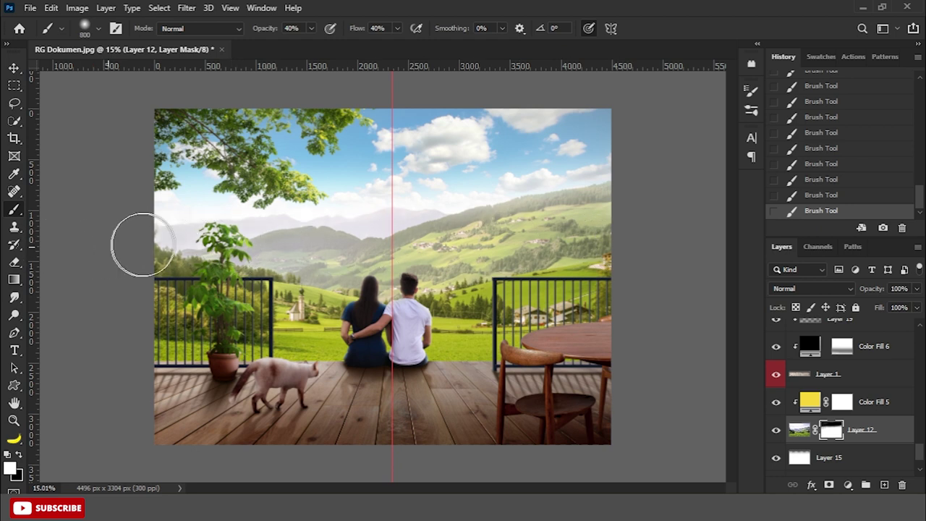
Free-transform Layer 15 vertically to about 102% height.
left_click(828, 458)
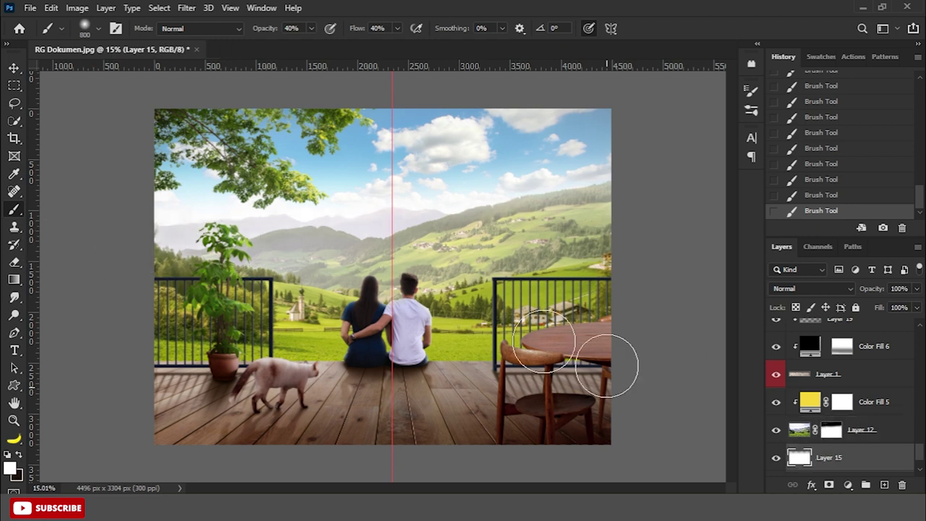
key("ctrl+t")
key("ctrl+minus")
left_click_drag(383, 161, 383, 190)
mouse_move(383, 392)
left_mouse_down()
mouse_move(383, 323)
mouse_move(383, 391)
left_mouse_up()
left_click_drag(383, 190, 383, 192)
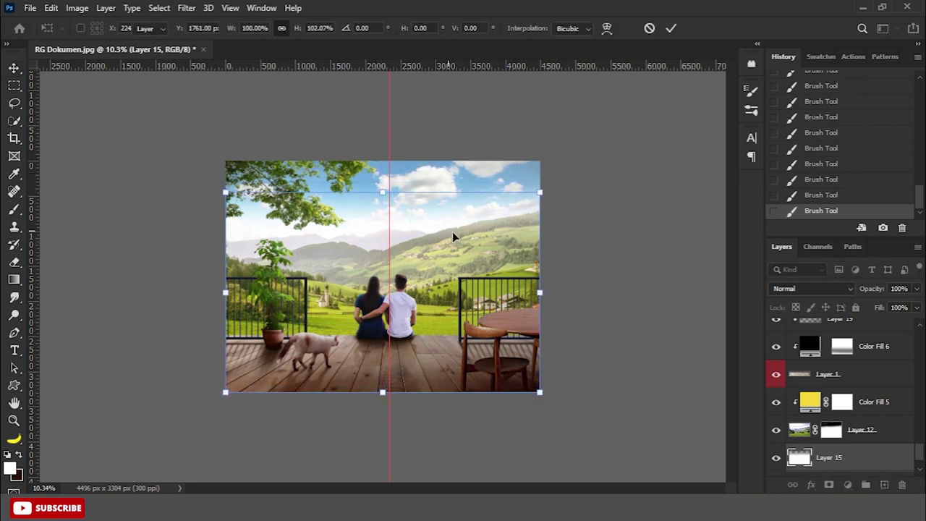
Commit Layer 15's resize, nudge the Layer 14 sky upward, and set its fill to 90%.
key("Return")
left_click(516, 177)
key("Up")
key("Up")
key("Up")
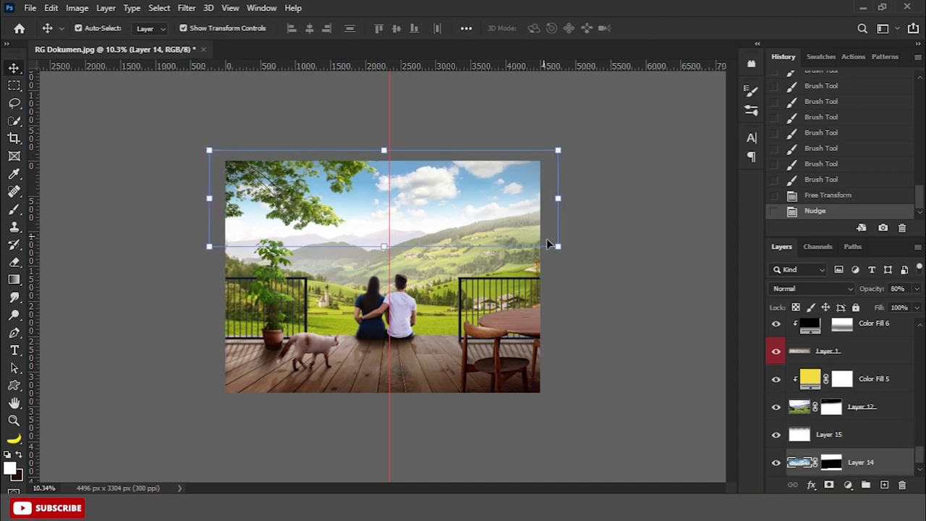
type("70")
key("Return")
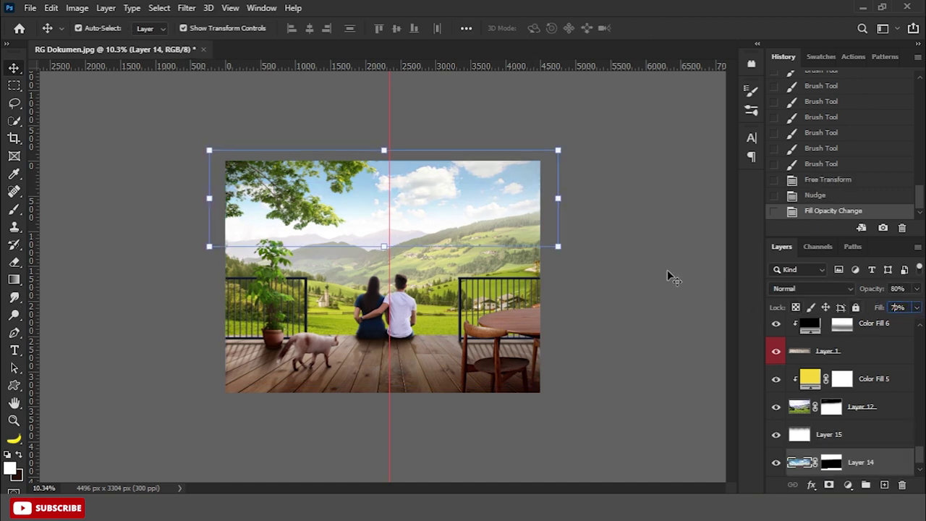
key("Return")
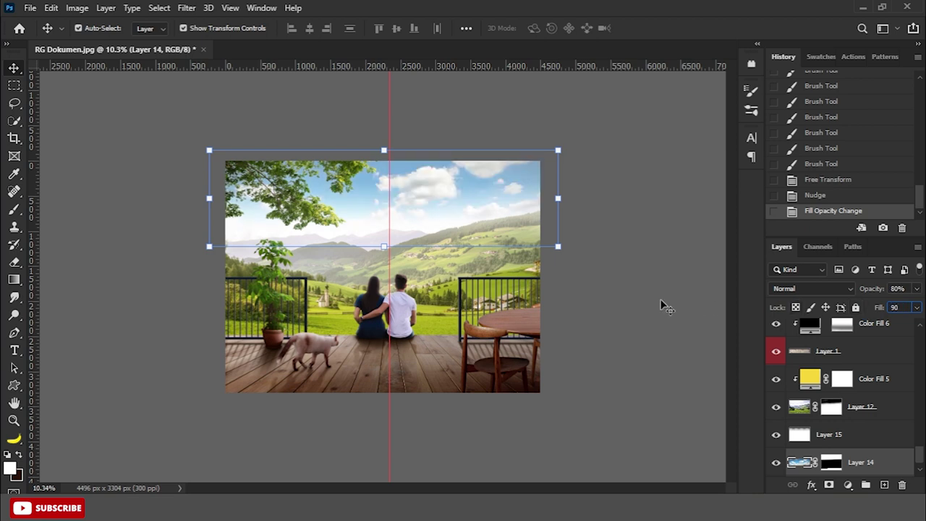
Reselect the Layer 14 sky and lower its saturation to -29 with Hue/Saturation.
left_click(612, 327)
left_click(525, 200)
left_click(806, 463)
key("ctrl+u")
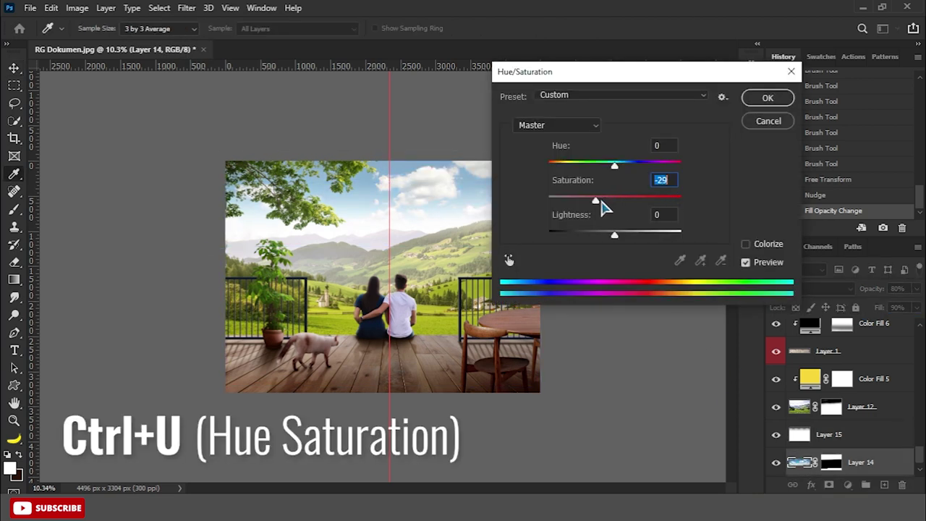
Apply the -29 desaturation and add a Black & White check layer above Brightness/Contrast 3.
left_click(766, 98)
key("v")
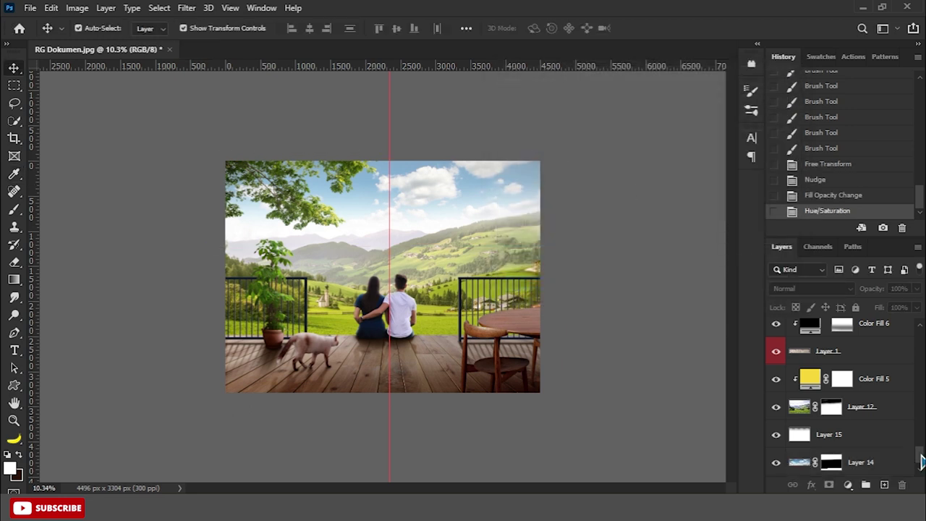
scroll(922, 333, "up", 3)
left_click(895, 333)
left_click(848, 485)
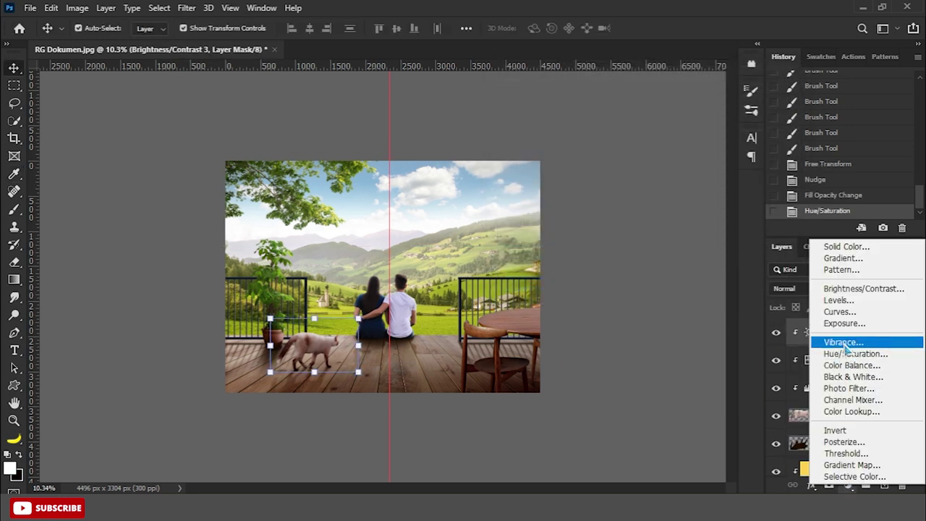
left_click(847, 377)
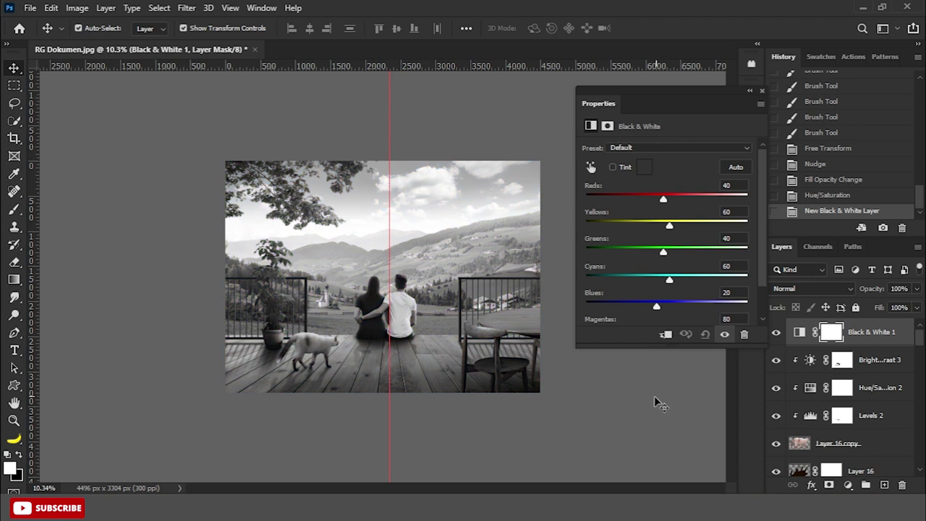
key("ctrl+plus")
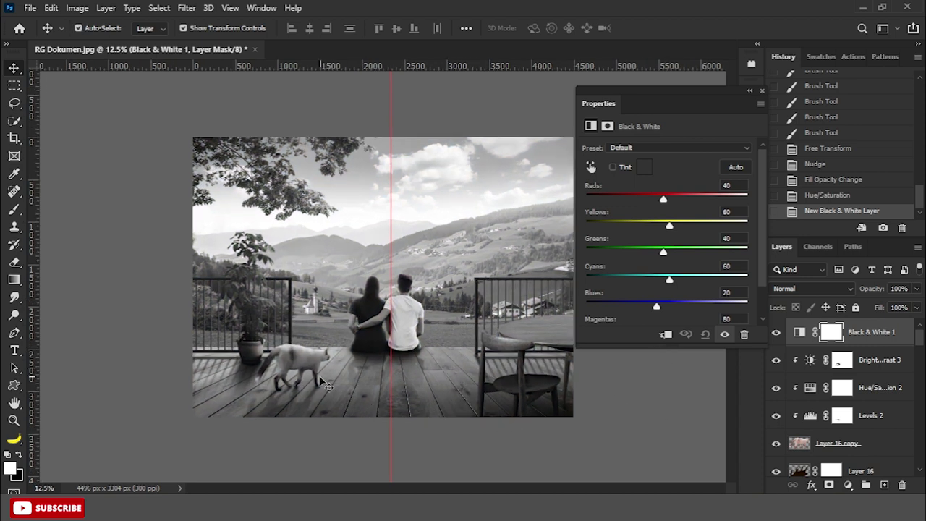
Add a Levels adjustment above Layer 16 copy with the black input raised to 15.
left_click(903, 359)
left_click(858, 444)
left_click(848, 485)
left_click(825, 300)
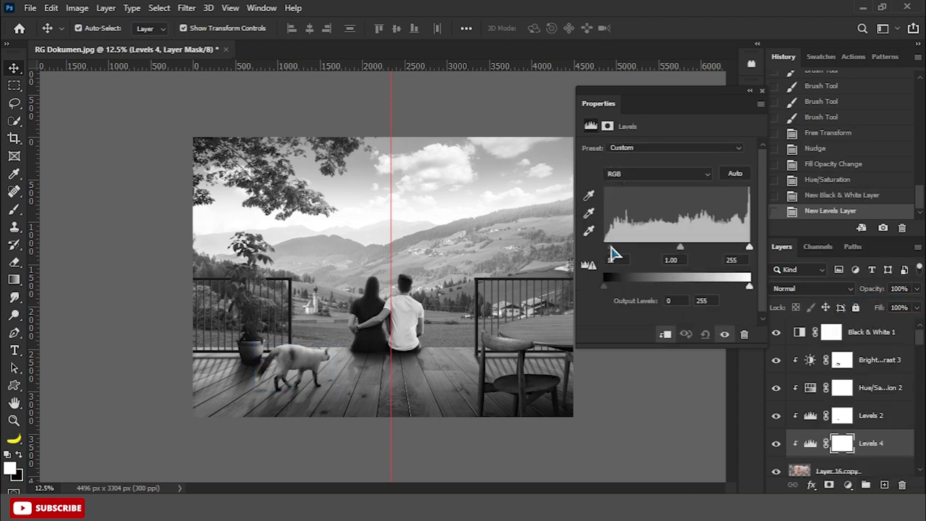
left_click_drag(610, 252, 619, 251)
left_click(762, 92)
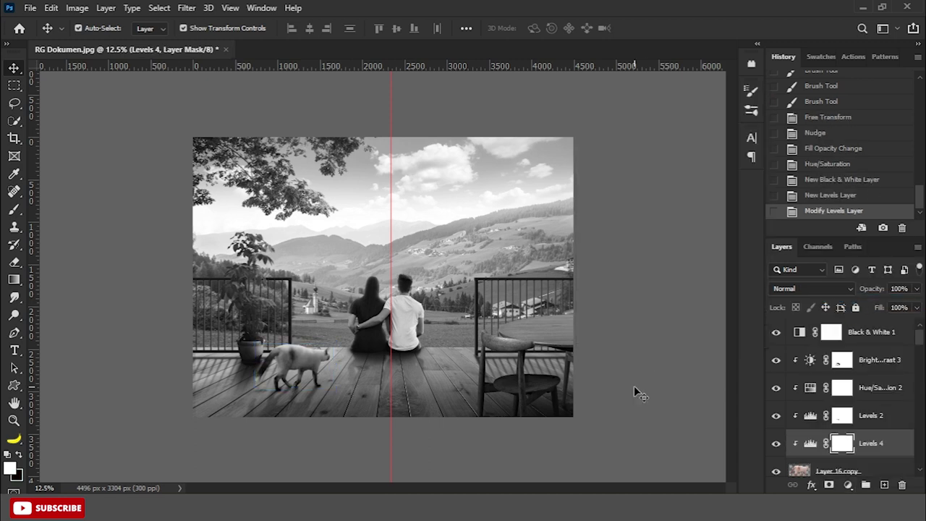
left_click(637, 391)
Add a Levels adjustment to the couple's layer with a lowered white output level.
left_click(416, 340)
left_click(848, 485)
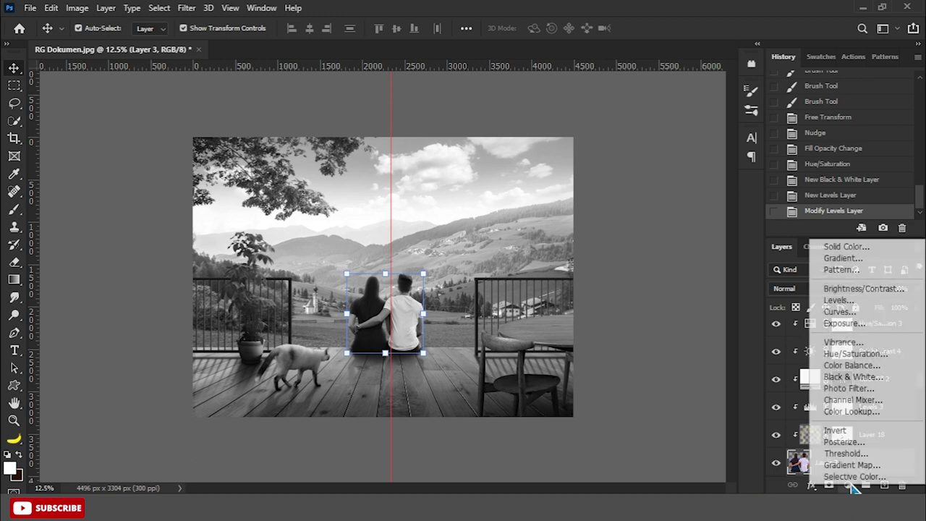
left_click(832, 299)
left_click_drag(749, 286, 734, 291)
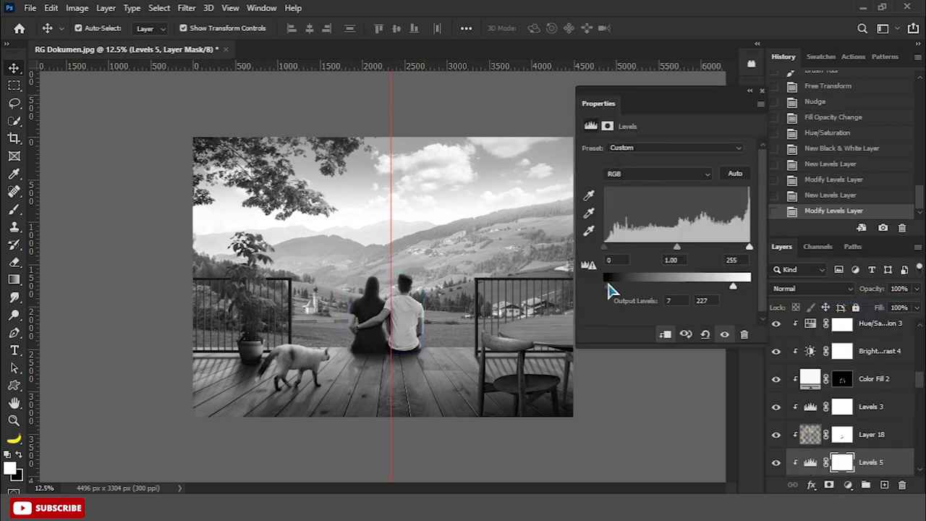
left_click(661, 287)
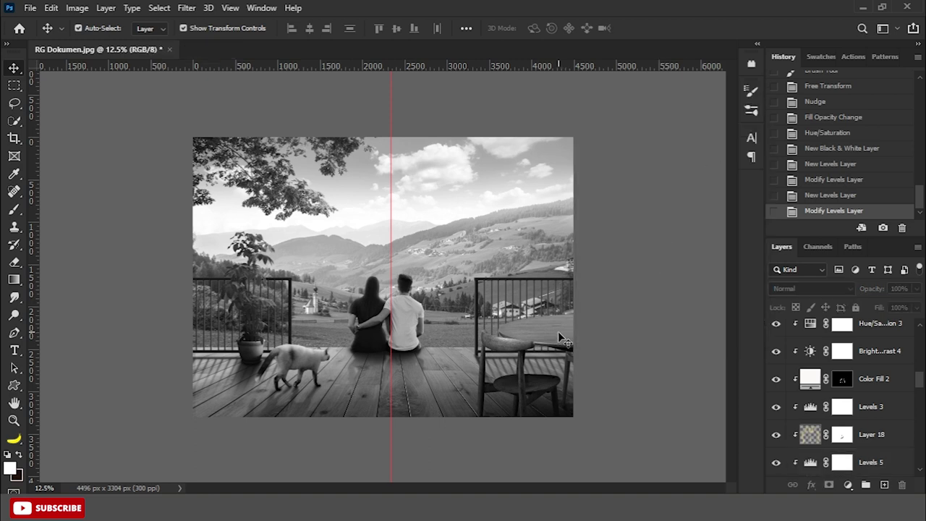
Add a Levels adjustment above Layer 10, raising the black input to deepen shadows.
left_click(563, 352)
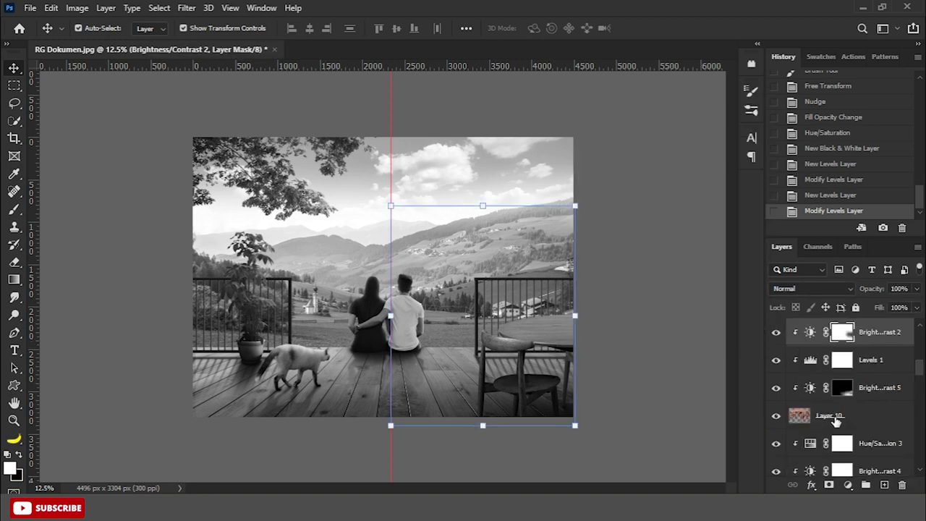
left_click(832, 419)
left_click(849, 485)
left_click(832, 303)
left_click_drag(604, 248, 616, 249)
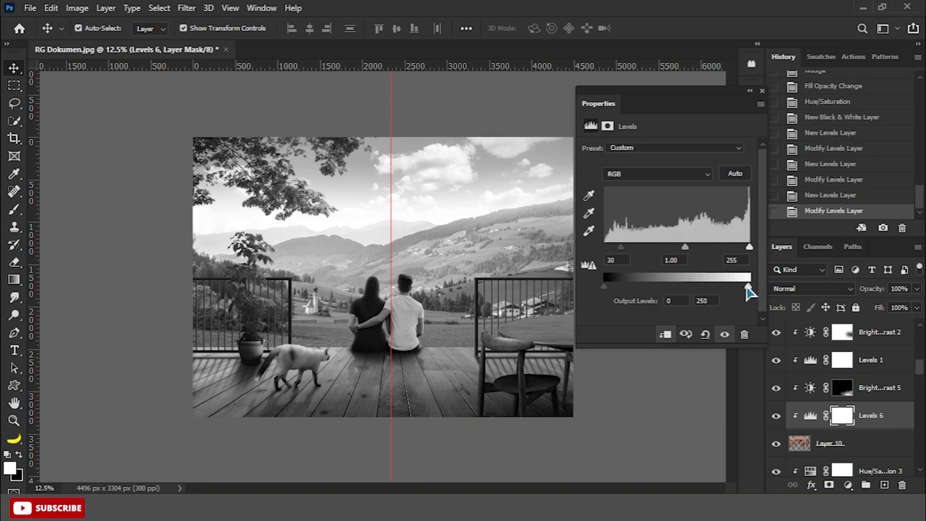
left_click(762, 90)
Hide the Black & White 1 check layer to view the composite in colour.
left_click(673, 163)
left_click_drag(919, 372, 923, 337)
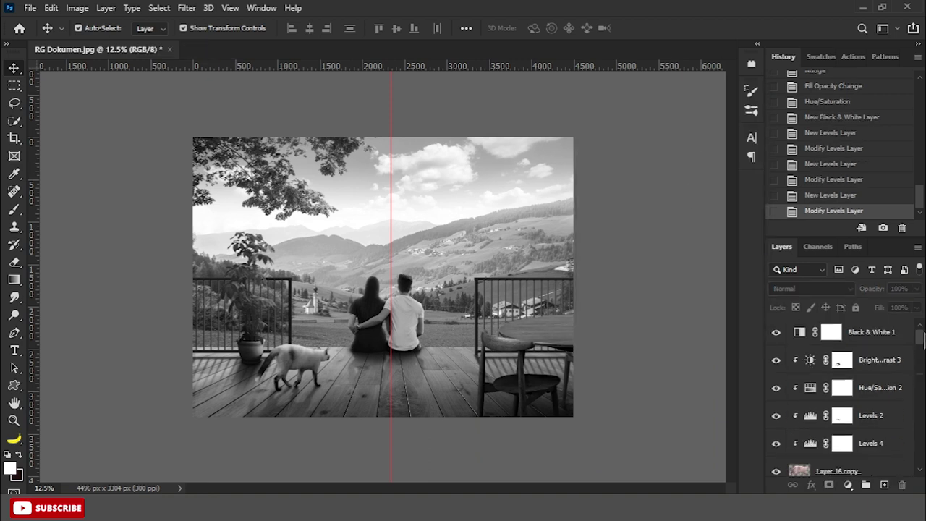
left_click(775, 332)
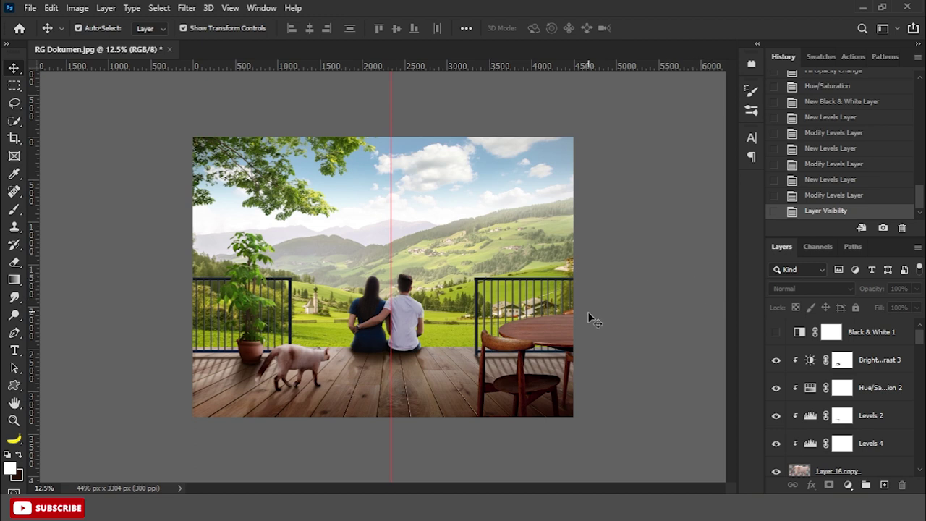
Stamp all visible layers into a merged layer, duplicate it, and launch the Camera Raw Filter.
key("ctrl+shift+alt+e")
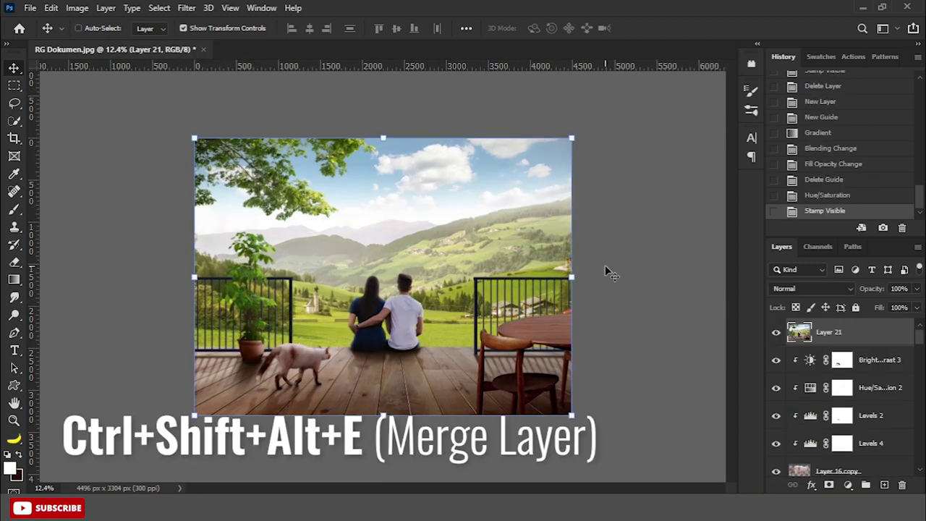
key("ctrl+j")
left_click(187, 8)
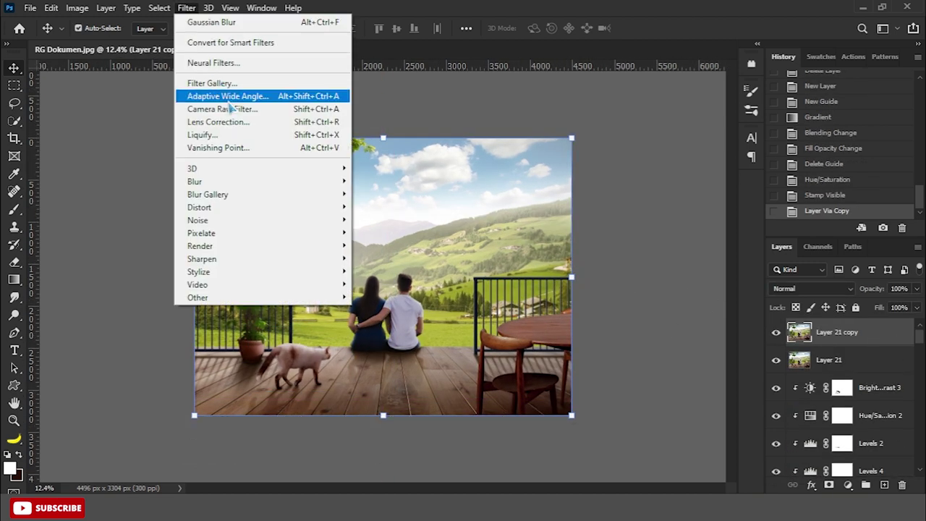
left_click(242, 109)
Set Camera Raw Basic sliders: highlights -46, whites +9, blacks -15, dehaze +16, plus texture and clarity.
scroll(734, 266, "up", 6)
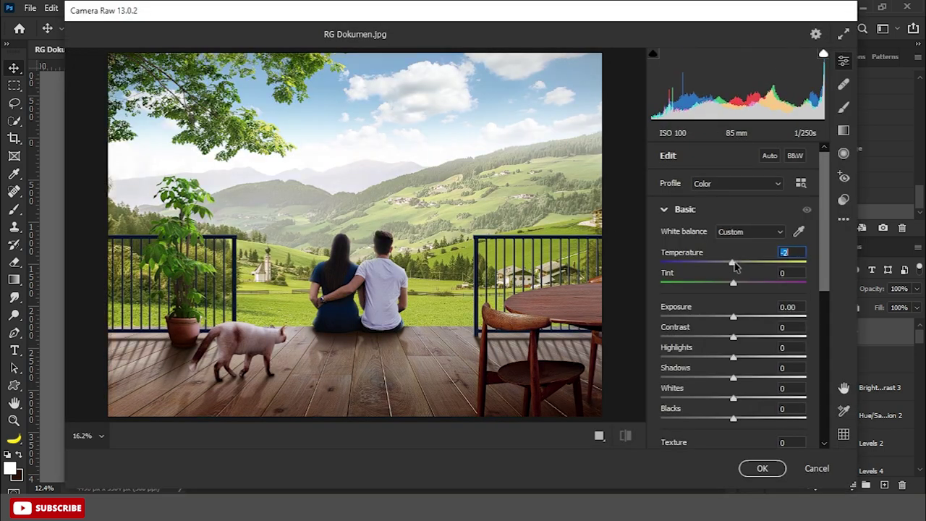
scroll(737, 268, "up", 3)
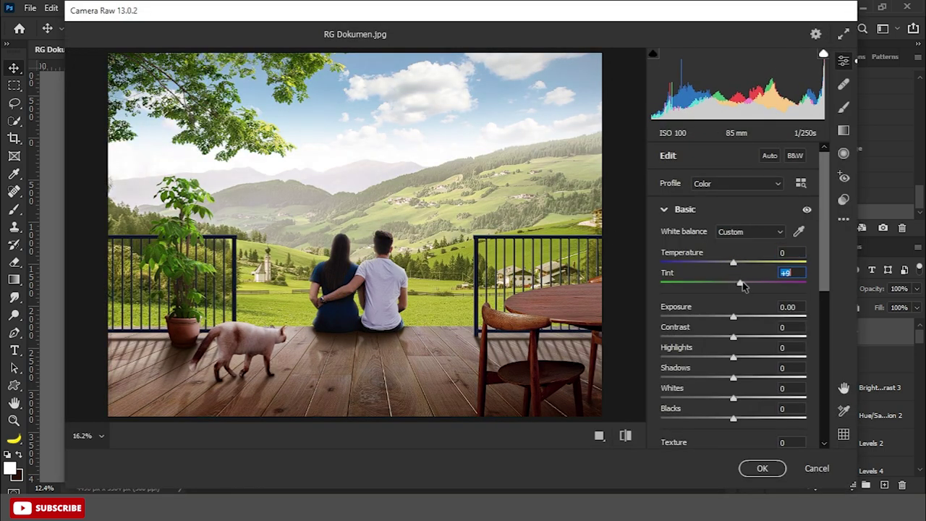
scroll(731, 333, "up", 3)
scroll(738, 335, "up", 2)
scroll(737, 312, "up", 4)
scroll(736, 313, "down", 4)
left_click_drag(733, 358, 699, 362)
scroll(733, 378, "up", 2)
scroll(734, 398, "up", 9)
scroll(796, 304, "down", 3)
left_click_drag(733, 300, 723, 299)
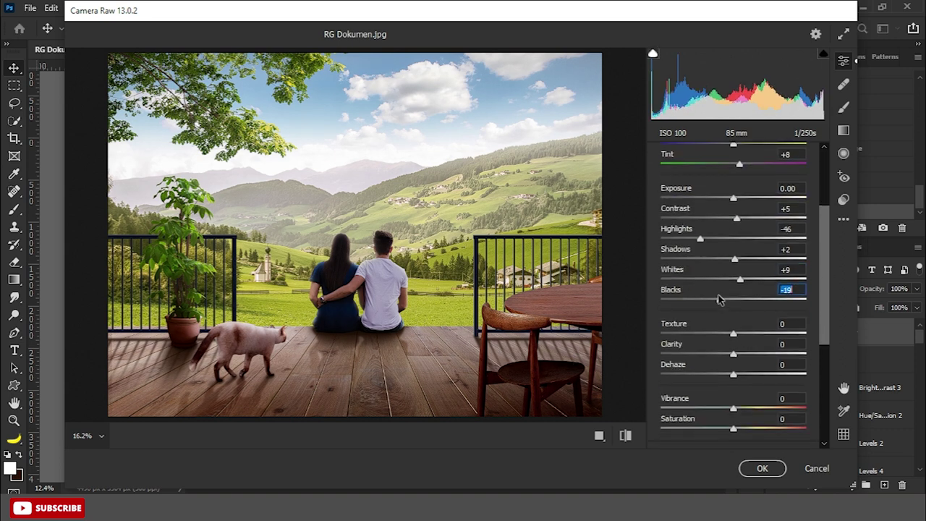
scroll(741, 353, "up", 6)
scroll(741, 337, "up", 6)
scroll(743, 376, "up", 16)
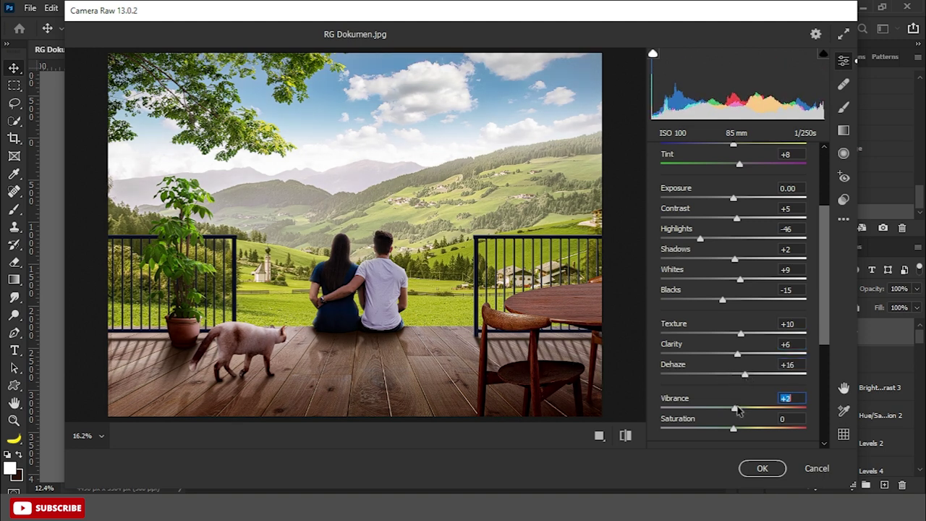
left_click_drag(829, 340, 820, 438)
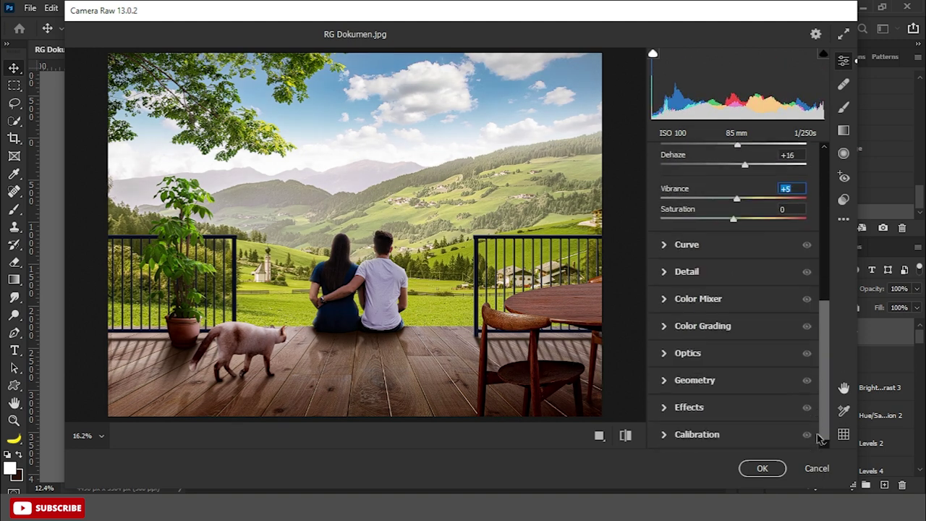
Add -23 vignetting in Effects and apply the Camera Raw grade.
left_click(689, 408)
scroll(732, 412, "down", 5)
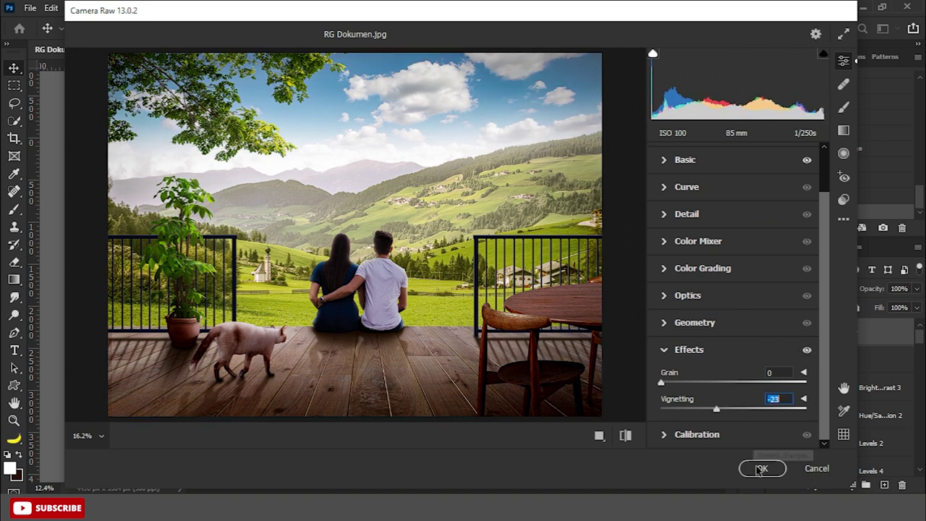
left_click(762, 469)
Brighten the merged copy by lifting the curve midpoint.
key("ctrl+minus")
key("ctrl+0")
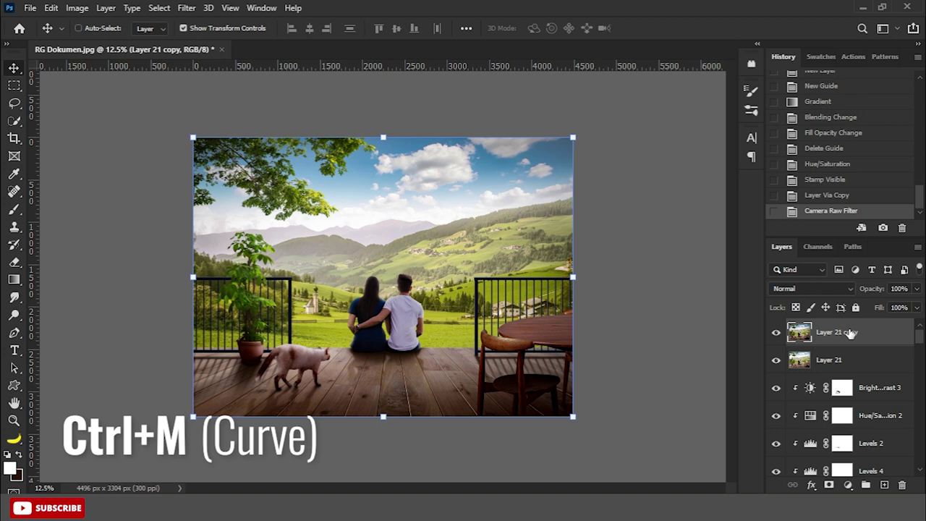
key("ctrl+m")
left_click_drag(606, 206, 606, 191)
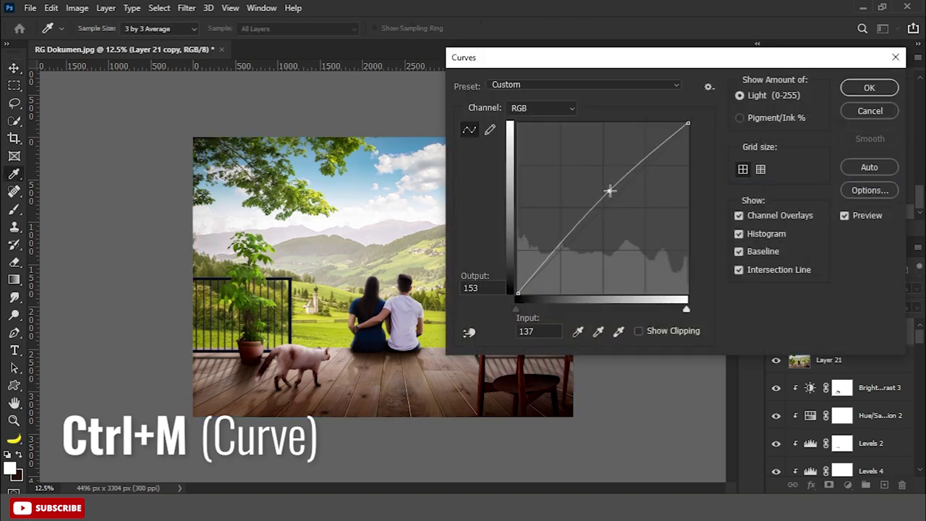
left_click(867, 88)
Add a Color Lookup layer using Fuji F125 Kodak 2395 at 50% fill.
left_click(848, 484)
left_click(843, 415)
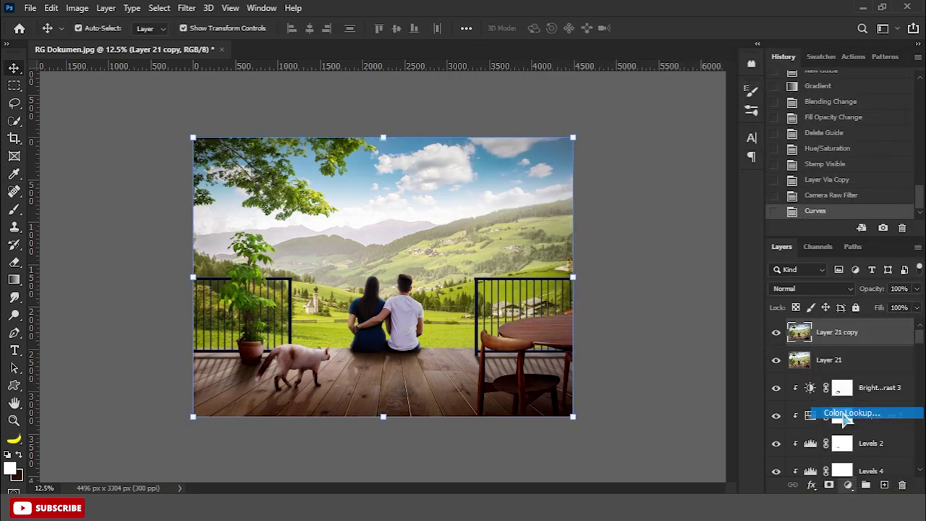
left_click(689, 155)
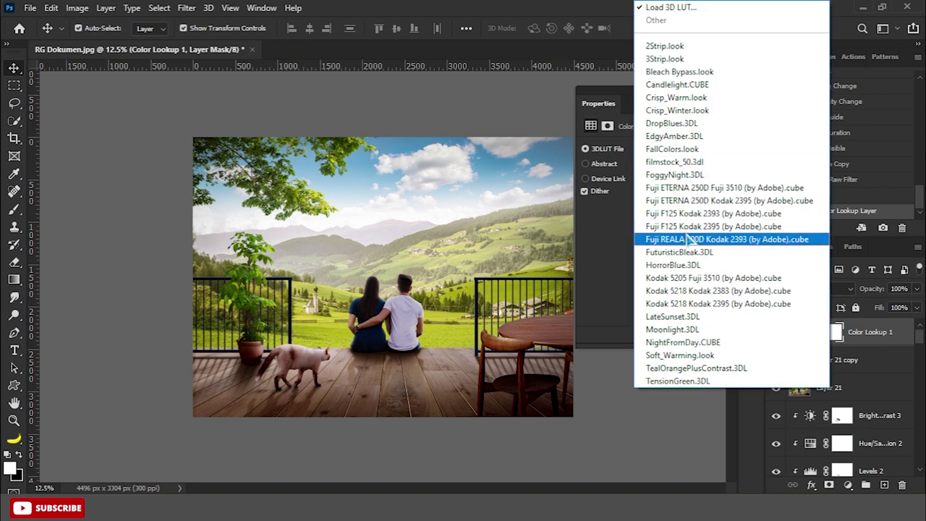
left_click(691, 217)
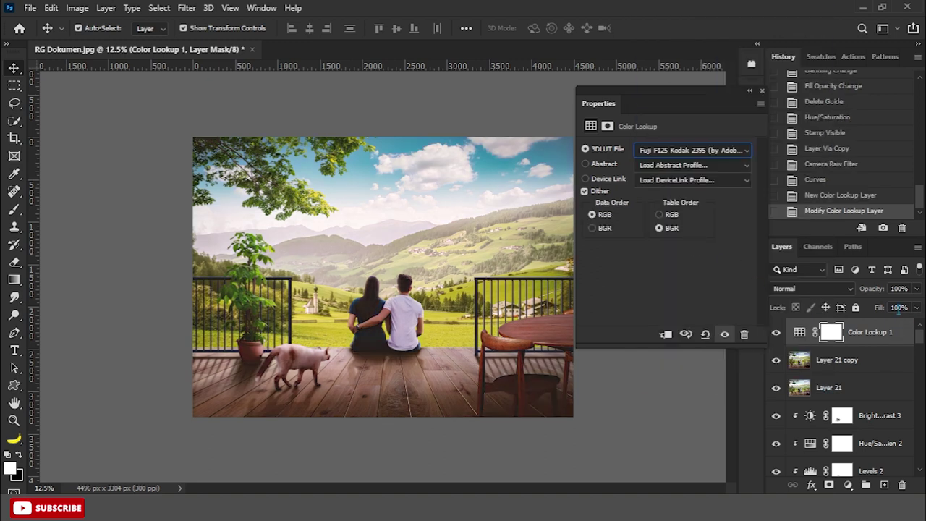
type("50")
key("Return")
left_click(713, 150)
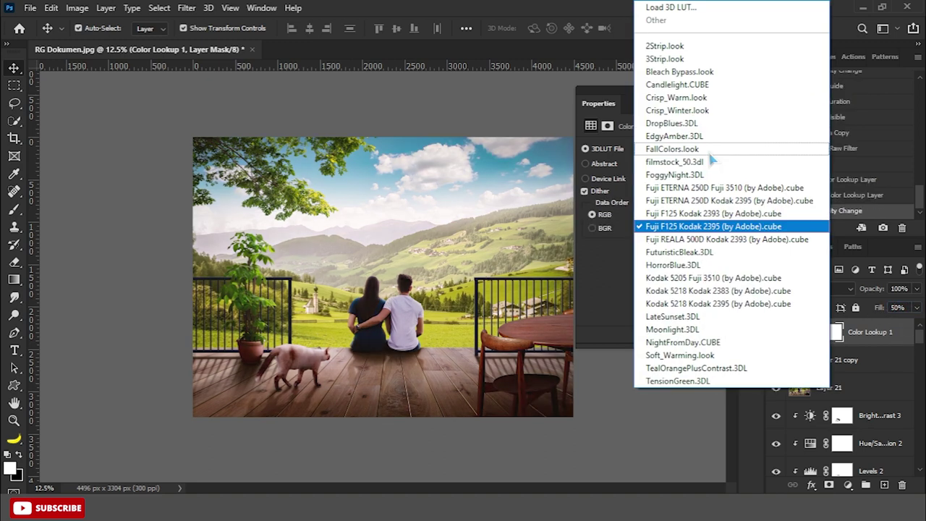
left_click(605, 418)
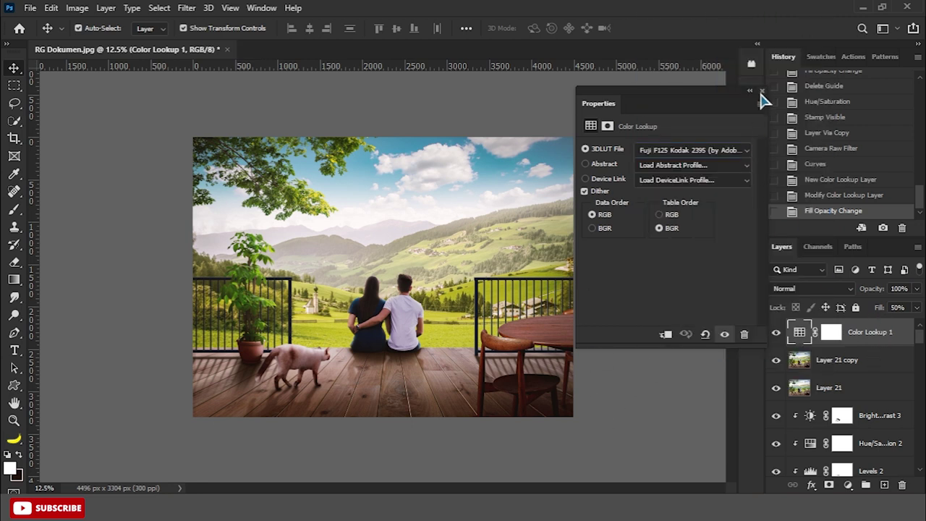
left_click(762, 92)
key("ctrl+plus")
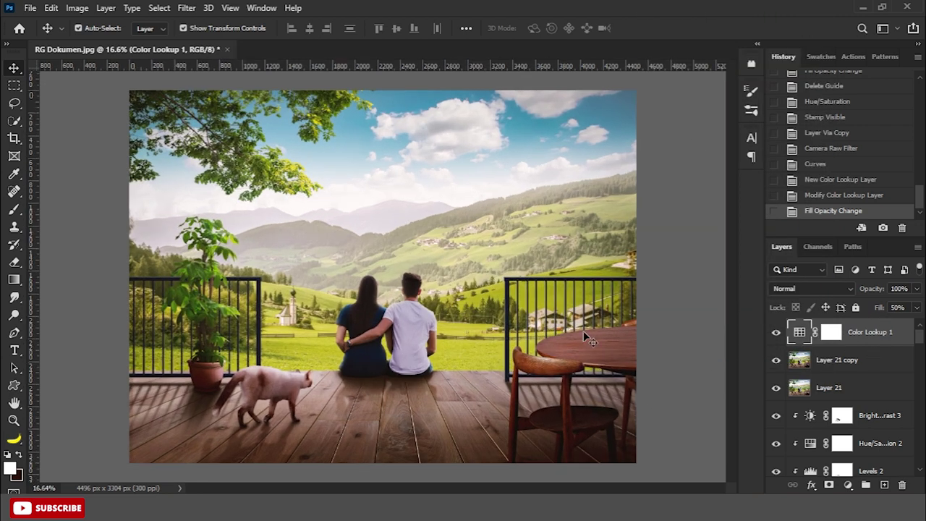